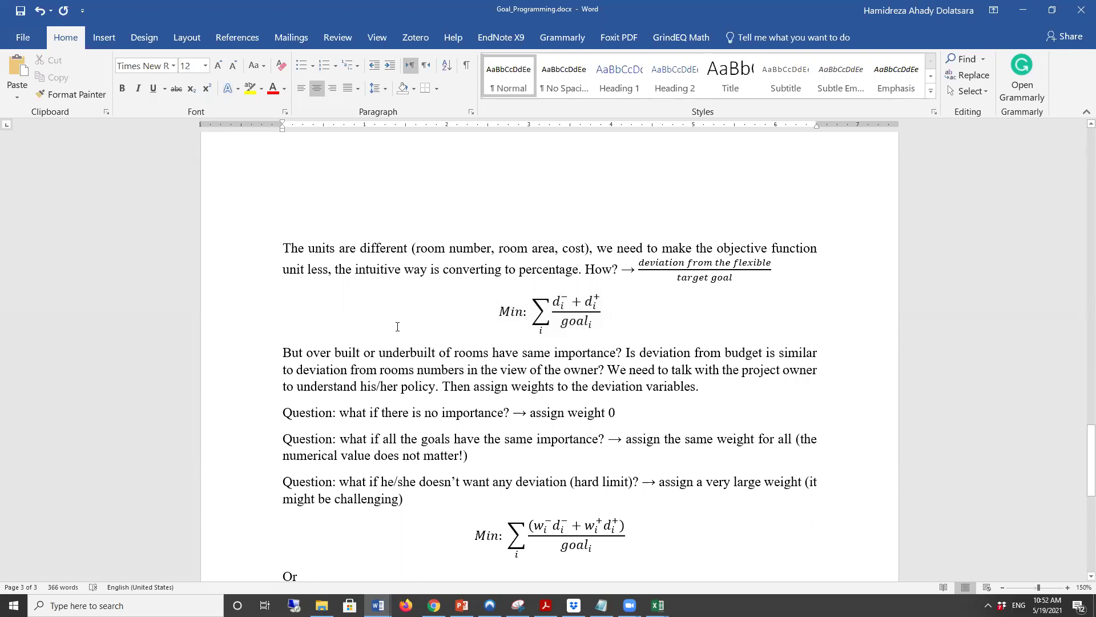
# Insert two paragraphs below the unweighted percentage-based Min equation and write "7/5=1.40" on the first one.
pyautogui.click(316, 311)
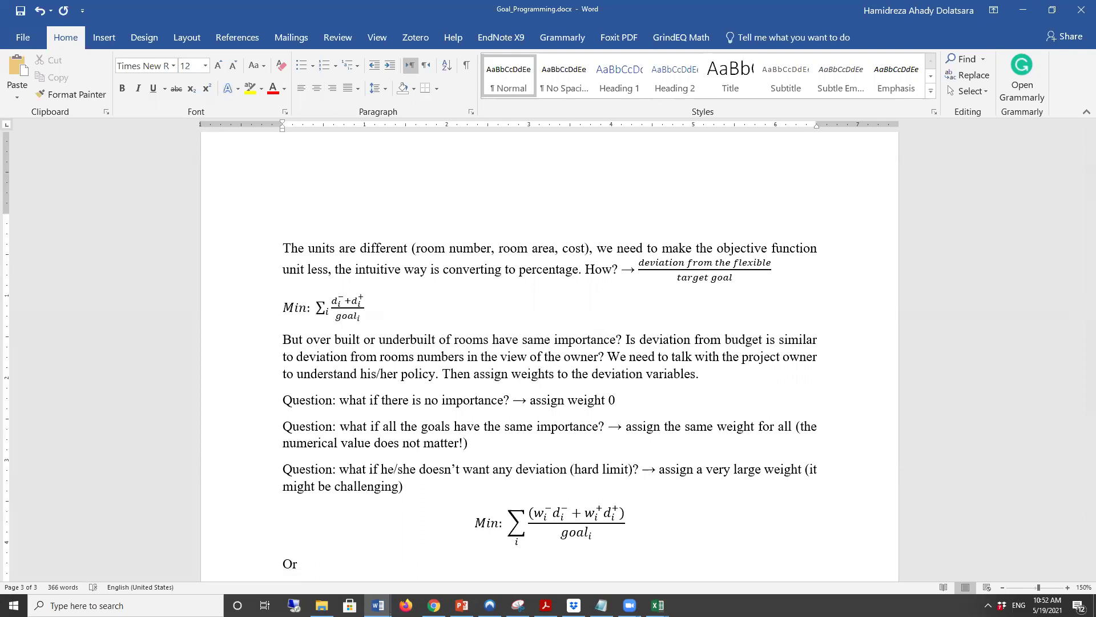
pyautogui.hotkey('ctrl', 'z')
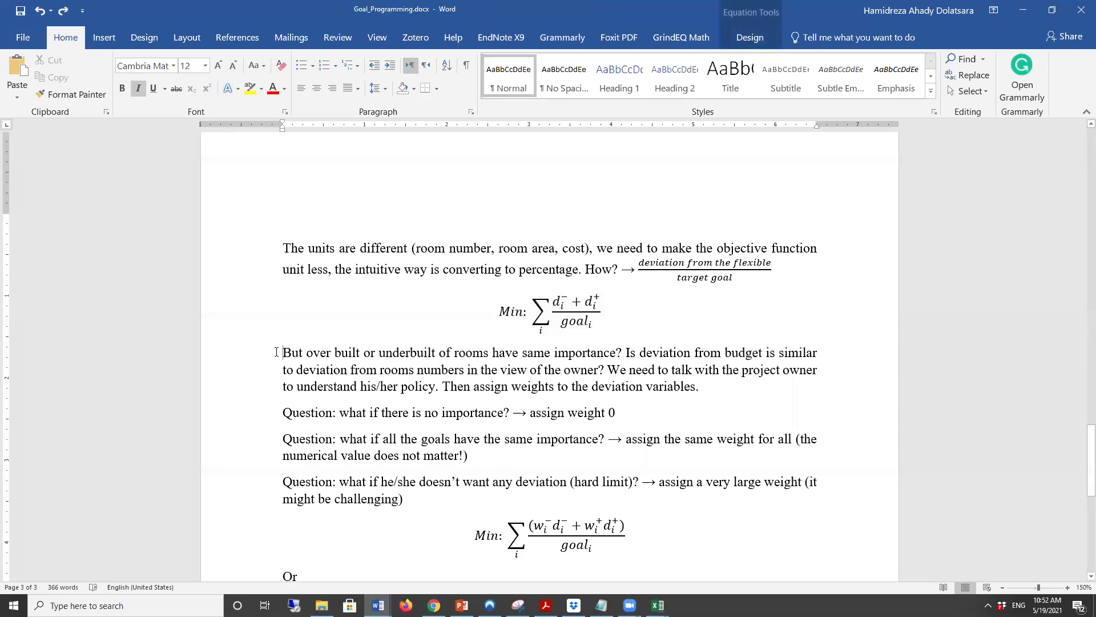
pyautogui.click(276, 352)
pyautogui.press('Return')
pyautogui.press('Return')
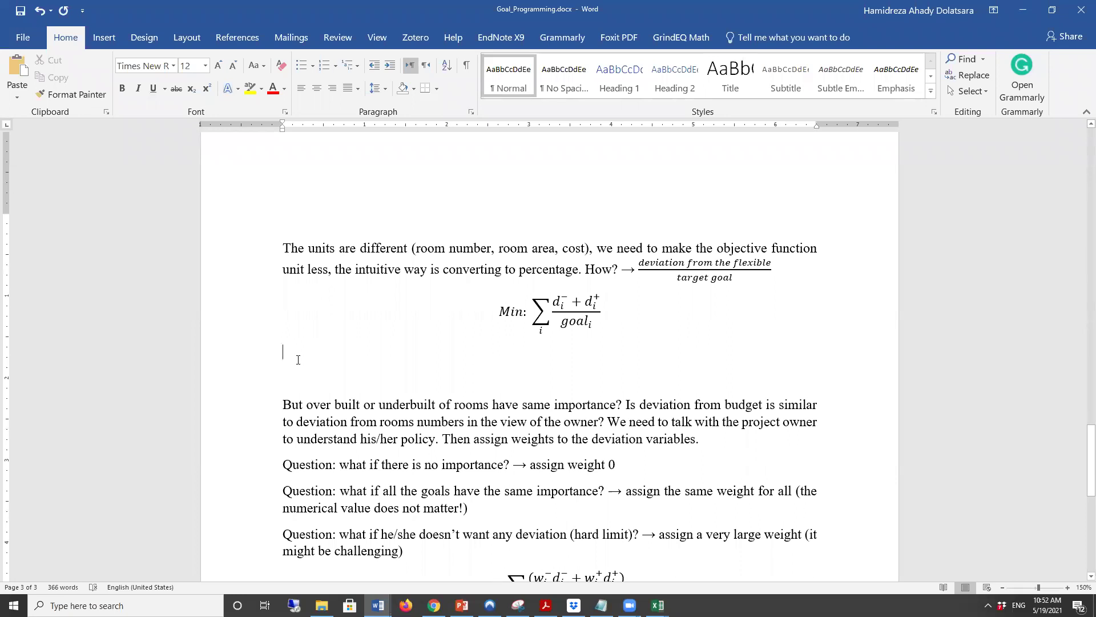
pyautogui.write('7')
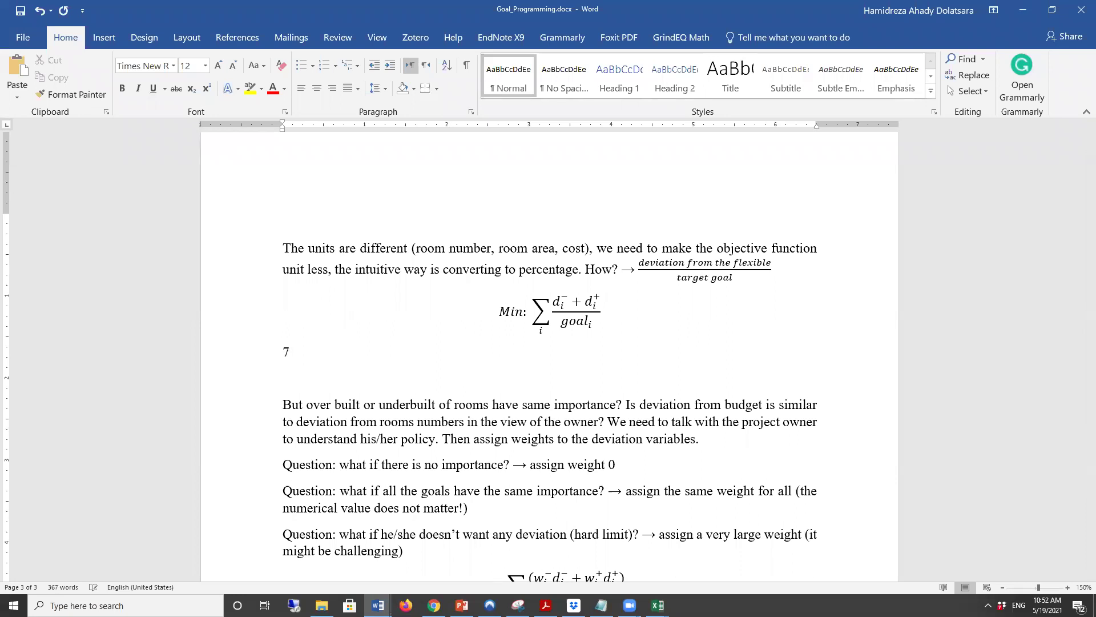
pyautogui.write('/5=1.40')
pyautogui.moveTo(331, 352); pyautogui.dragTo(319, 351)
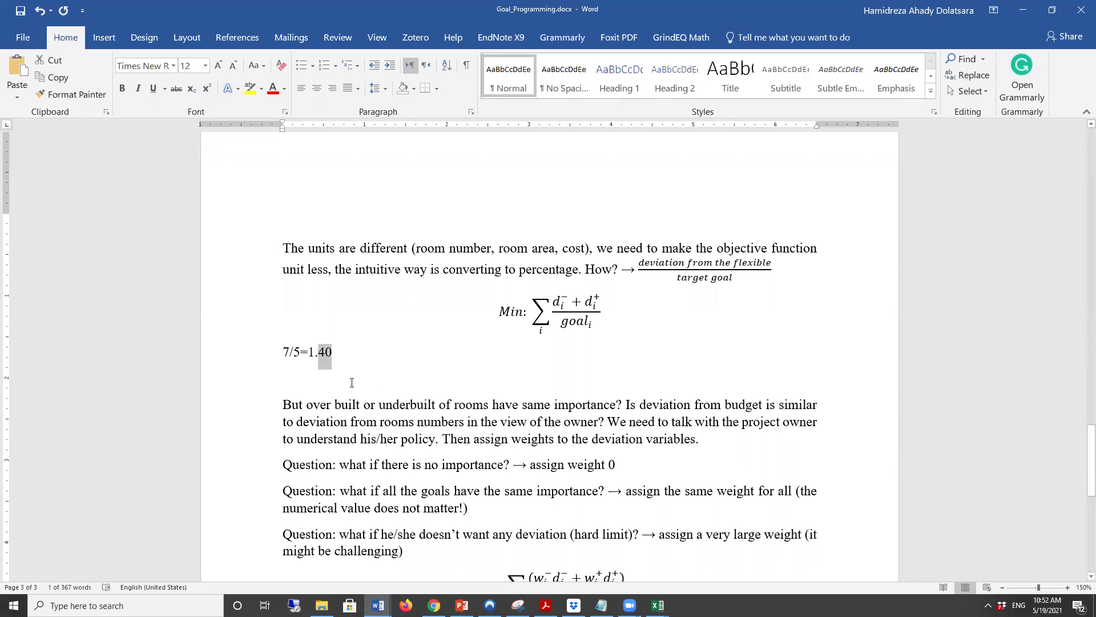
# Write the budget ratio "1,400,000/1,000,000=1.40" on the line below the 7/5 ratio.
pyautogui.click(310, 375)
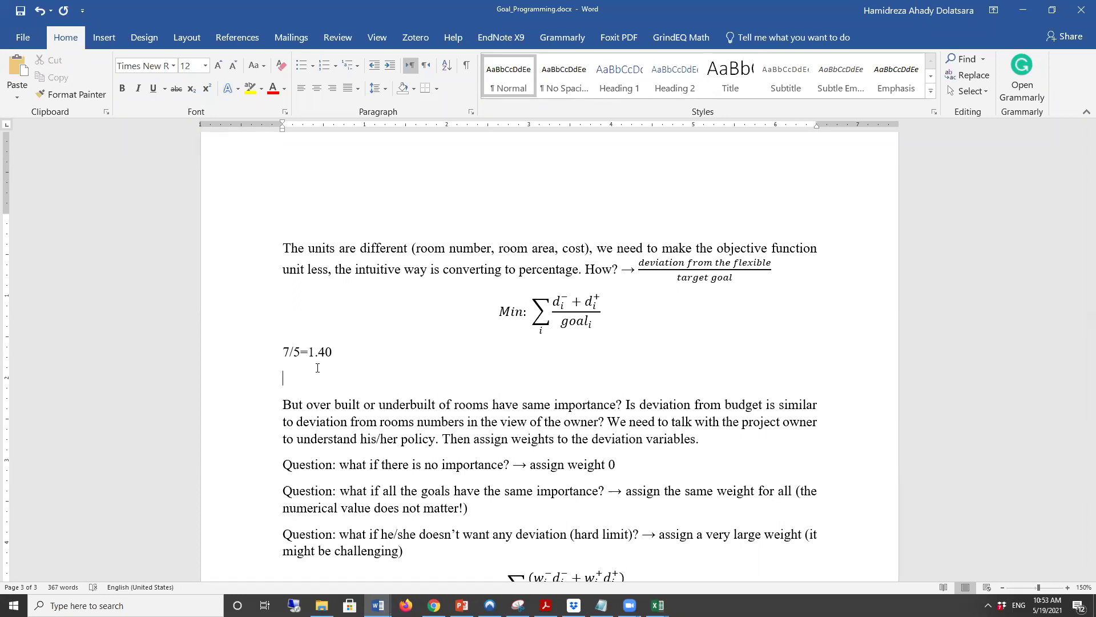
pyautogui.write('1400')
pyautogui.press('Left')
pyautogui.write('000')
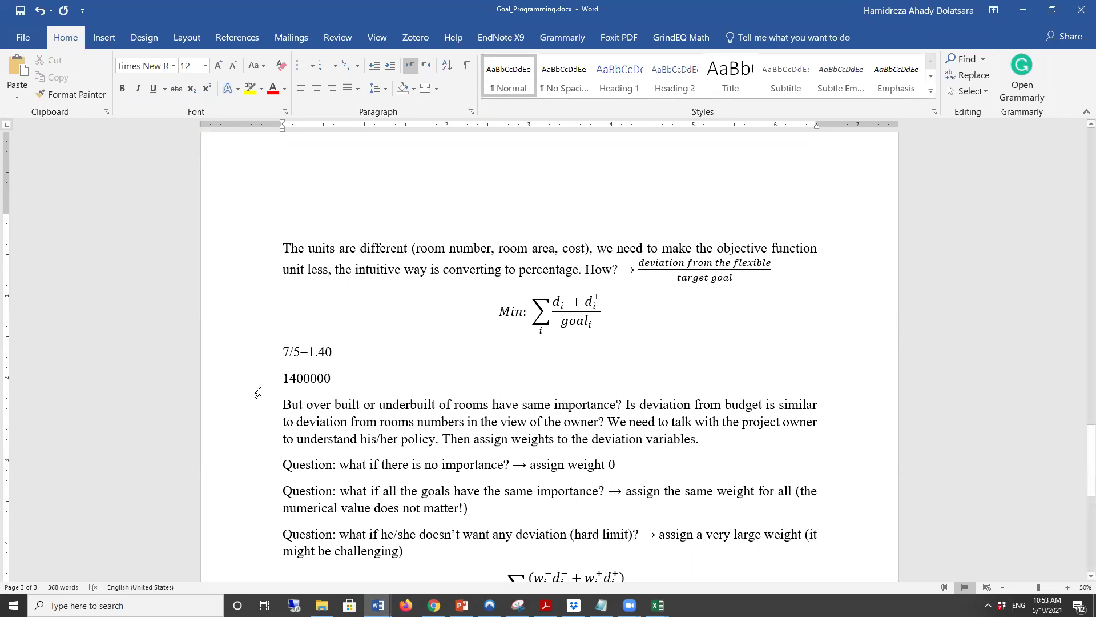
pyautogui.click(288, 381)
pyautogui.write(',400,')
pyautogui.click(374, 379)
pyautogui.write('/1')
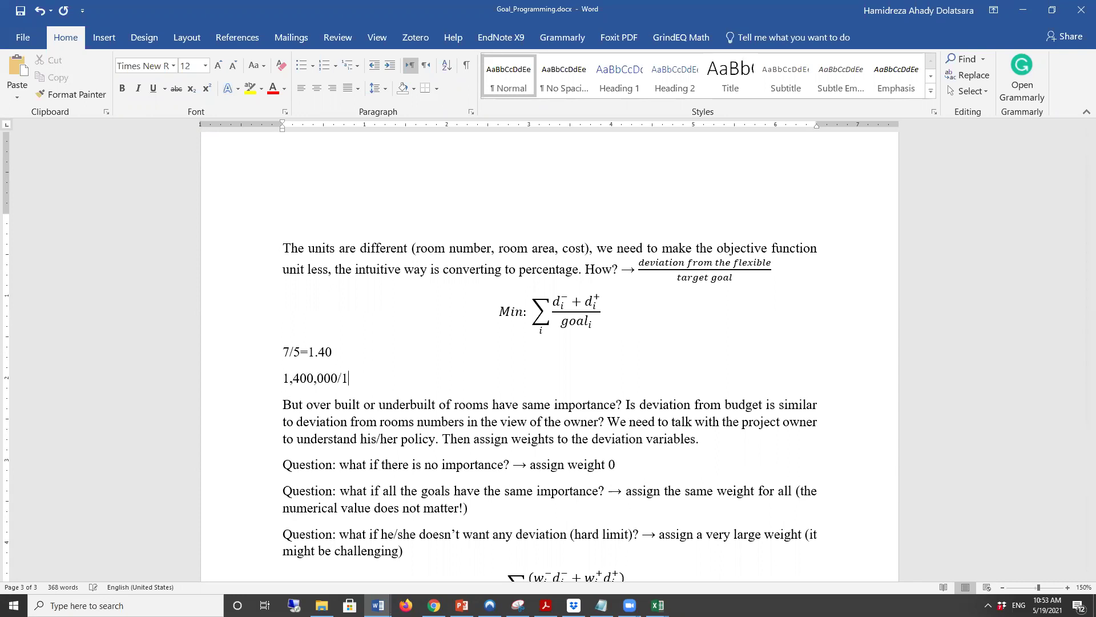
pyautogui.write(',000,000=1.4')
pyautogui.write('0')
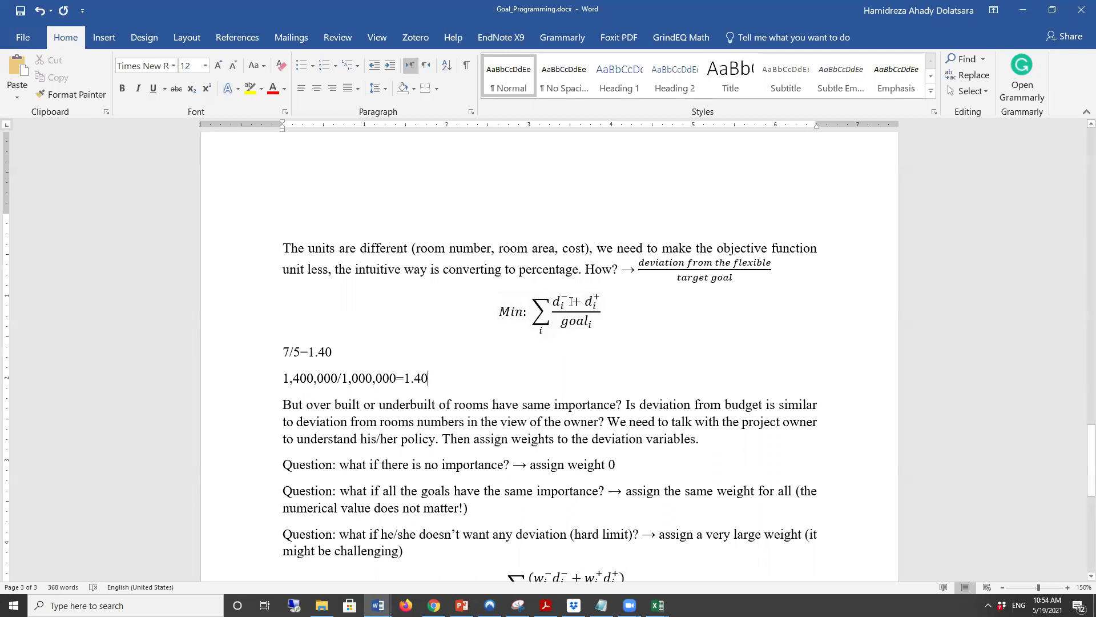
# Add two empty paragraphs after the budget ratio line.
pyautogui.moveTo(429, 378); pyautogui.dragTo(283, 350)
pyautogui.click(449, 379)
pyautogui.press('Return')
pyautogui.press('Return')
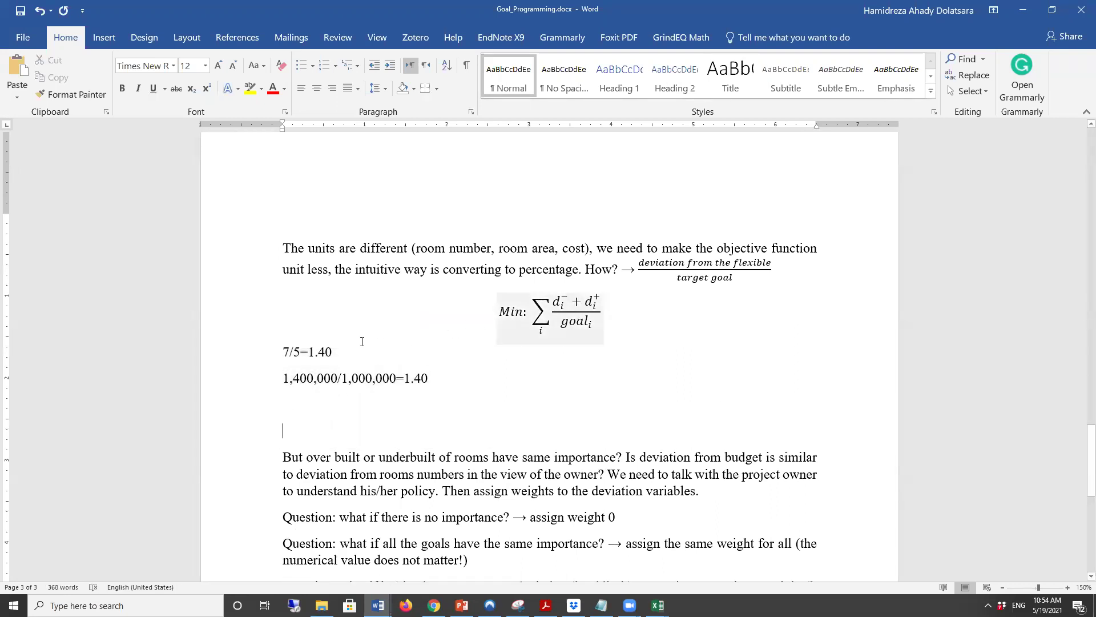
# Append "-> 0.40 or 40%" to both the 7/5 line and the 1,400,000/1,000,000 line.
pyautogui.click(352, 353)
pyautogui.write('-> ')
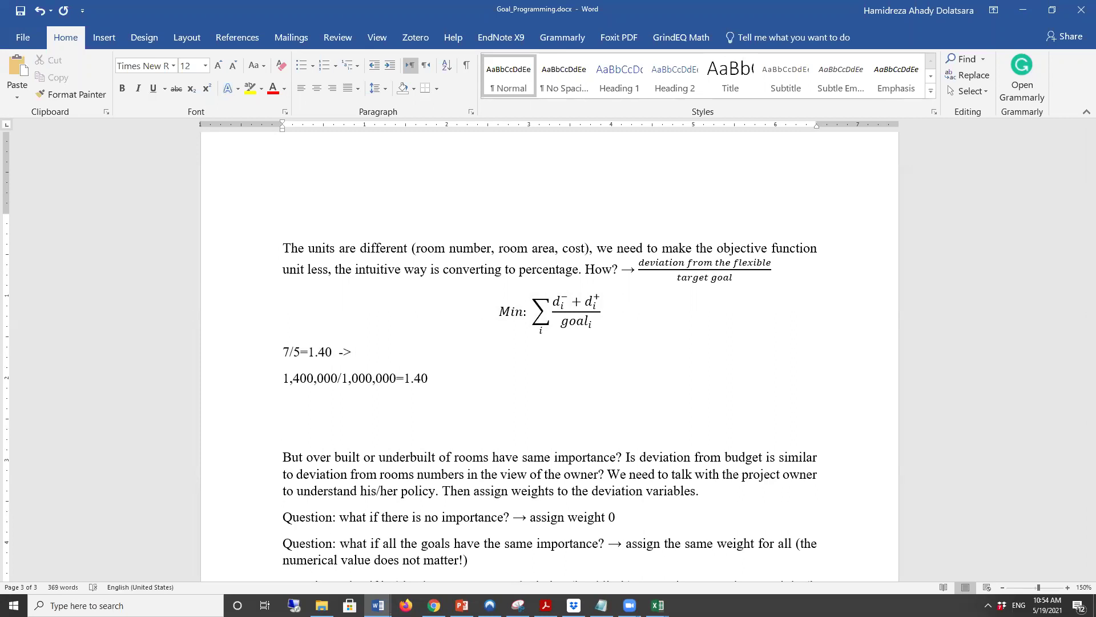
pyautogui.write('0.40 or ')
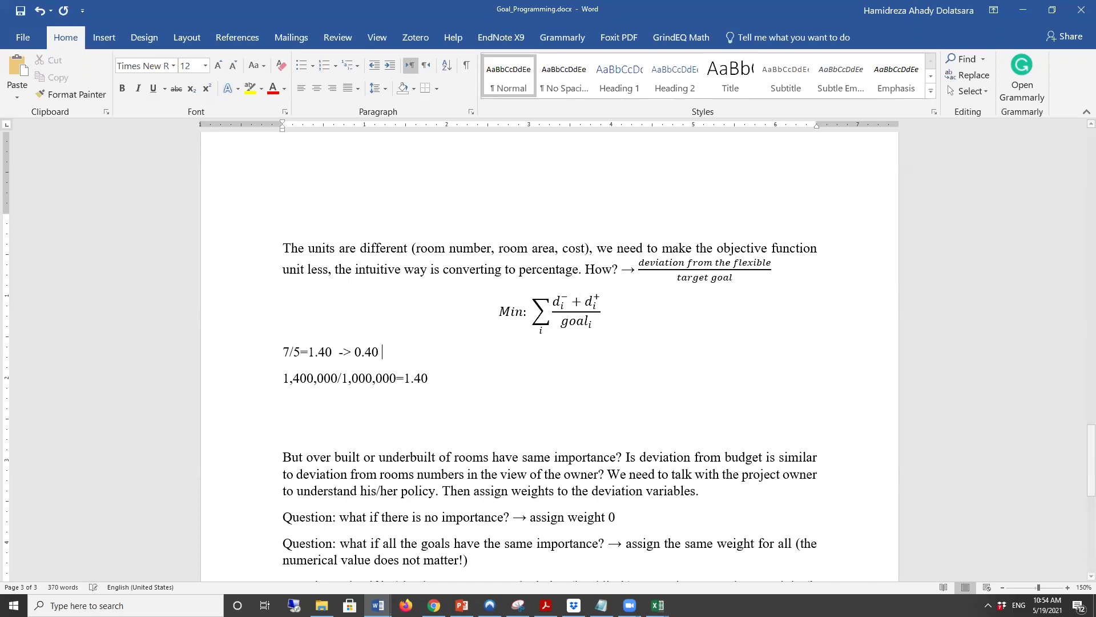
pyautogui.write('40%')
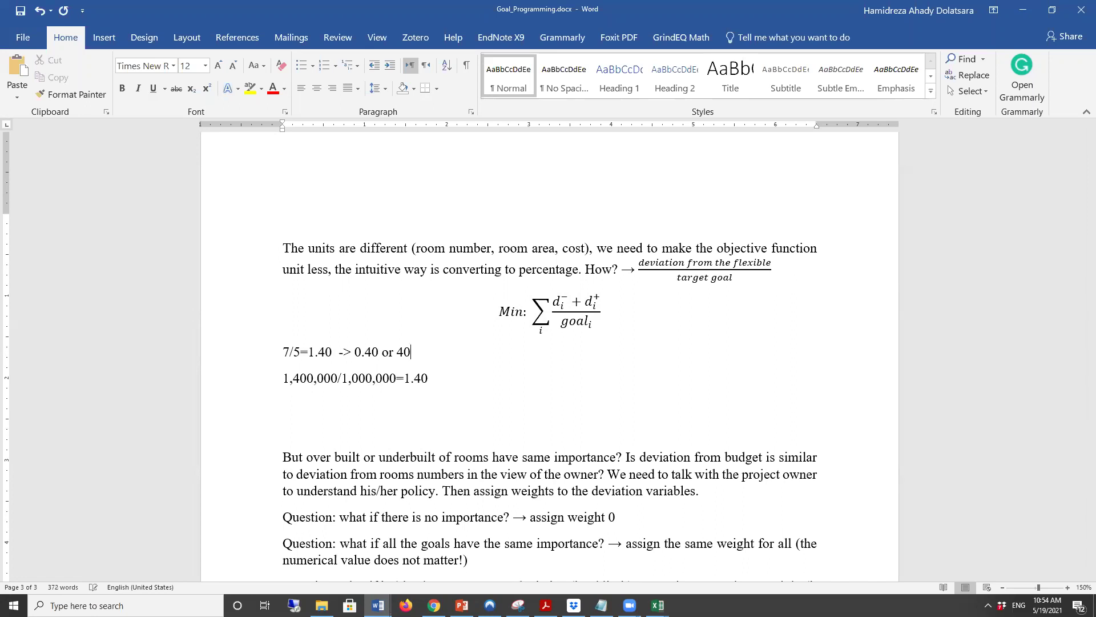
pyautogui.click(463, 380)
pyautogui.write('-> 0.5')
pyautogui.press('BackSpace')
pyautogui.write('40 or 40%')
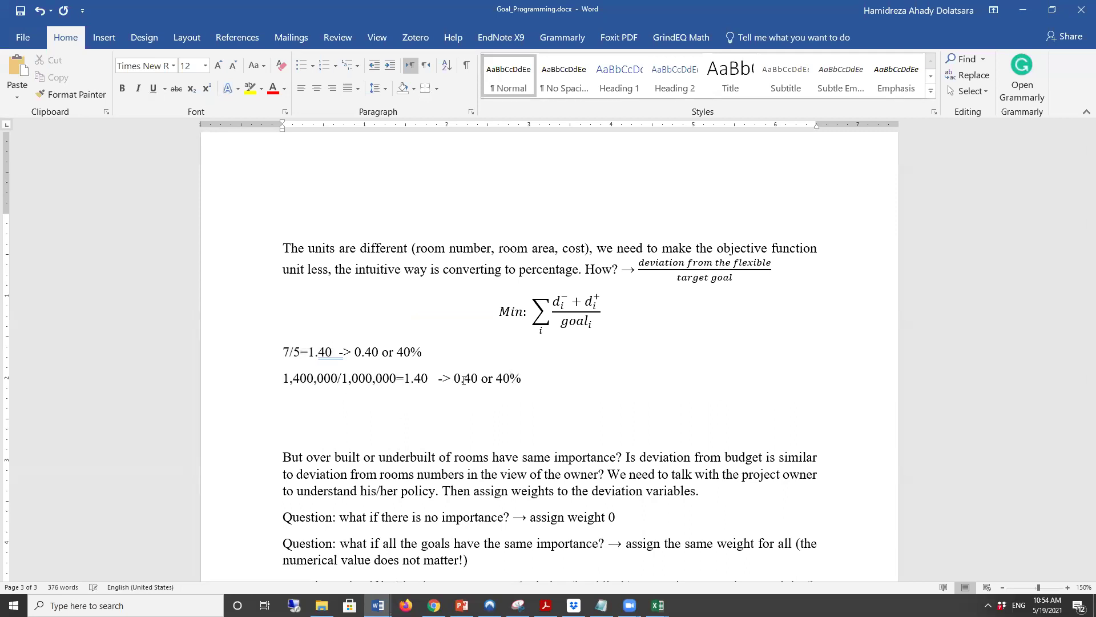
# Write "MIN (the percentage of deviation from the goal)" on the first empty line below the two ratios.
pyautogui.click(495, 413)
pyautogui.write('MIN')
pyautogui.write(' (the percentage of ')
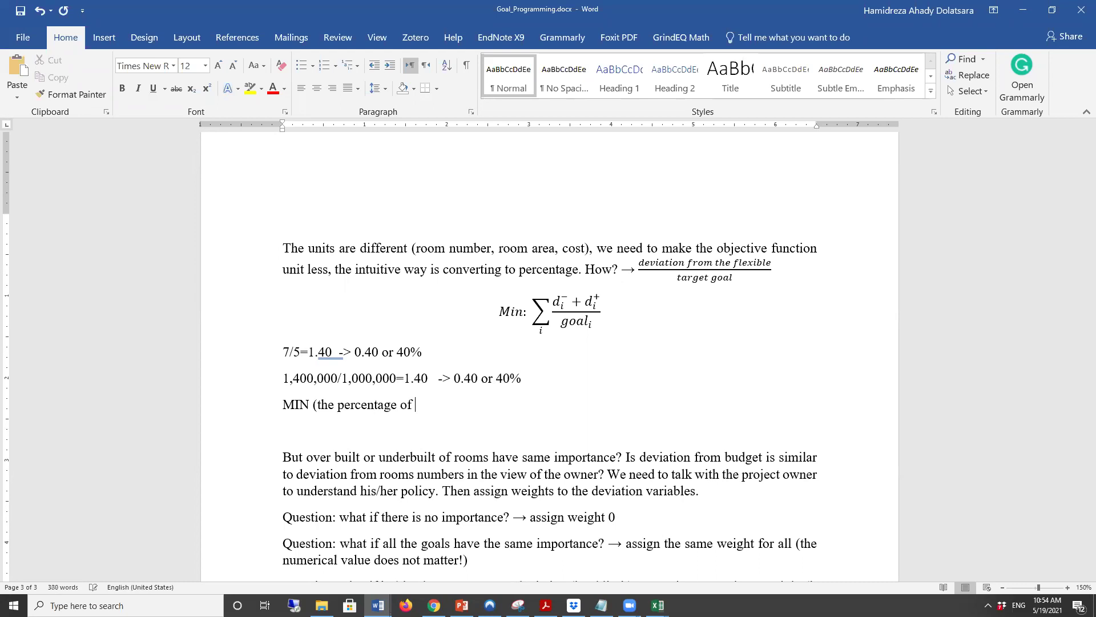
pyautogui.write('deviation)')
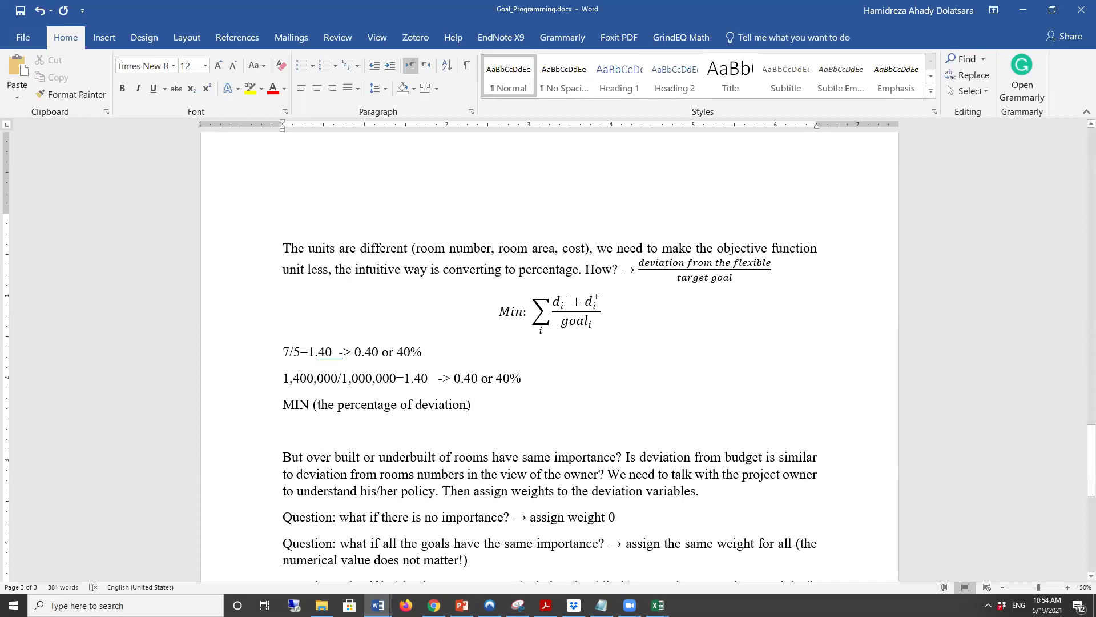
pyautogui.write(' from the goal')
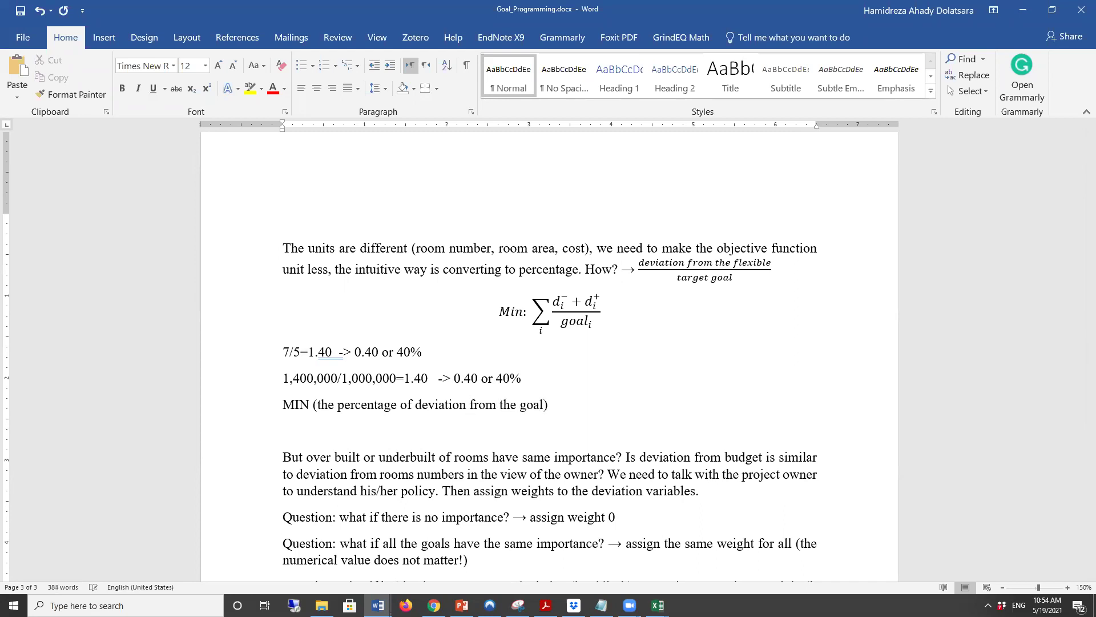
pyautogui.click(604, 430)
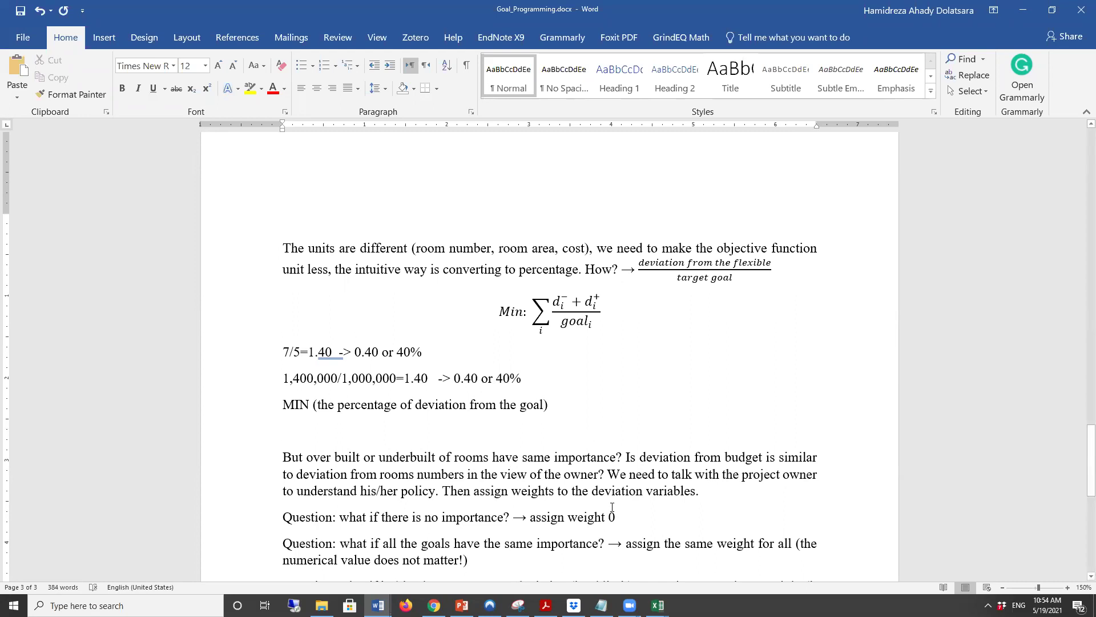
# Review the percentage-based Min equation, the hotel problem's goals, the original objective function and the MIN percentage statement.
pyautogui.click(486, 310)
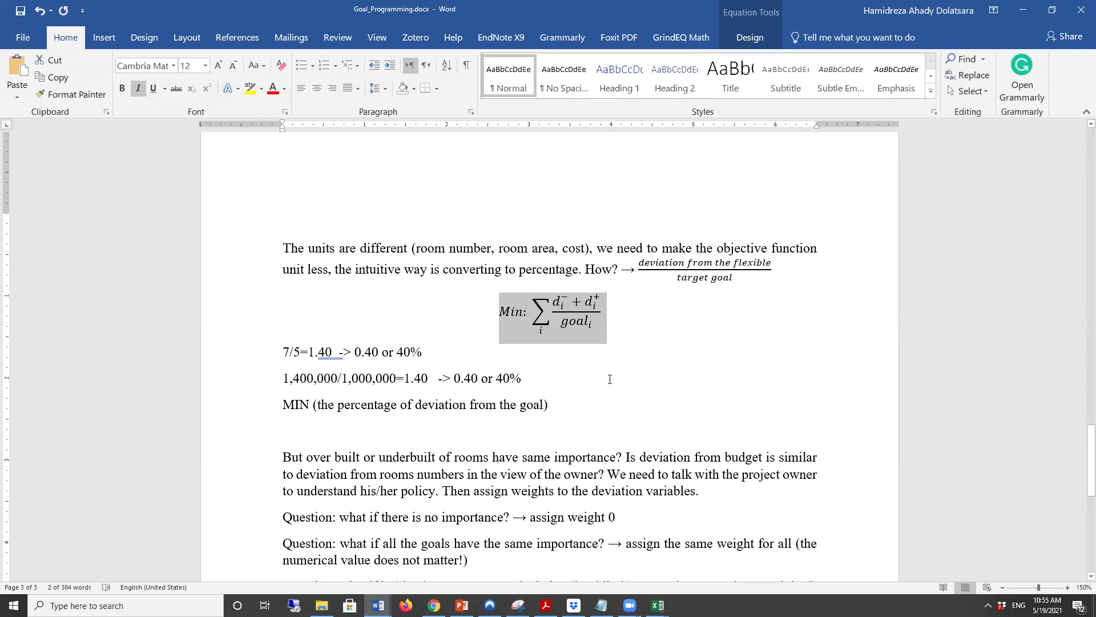
pyautogui.click(1009, 277)
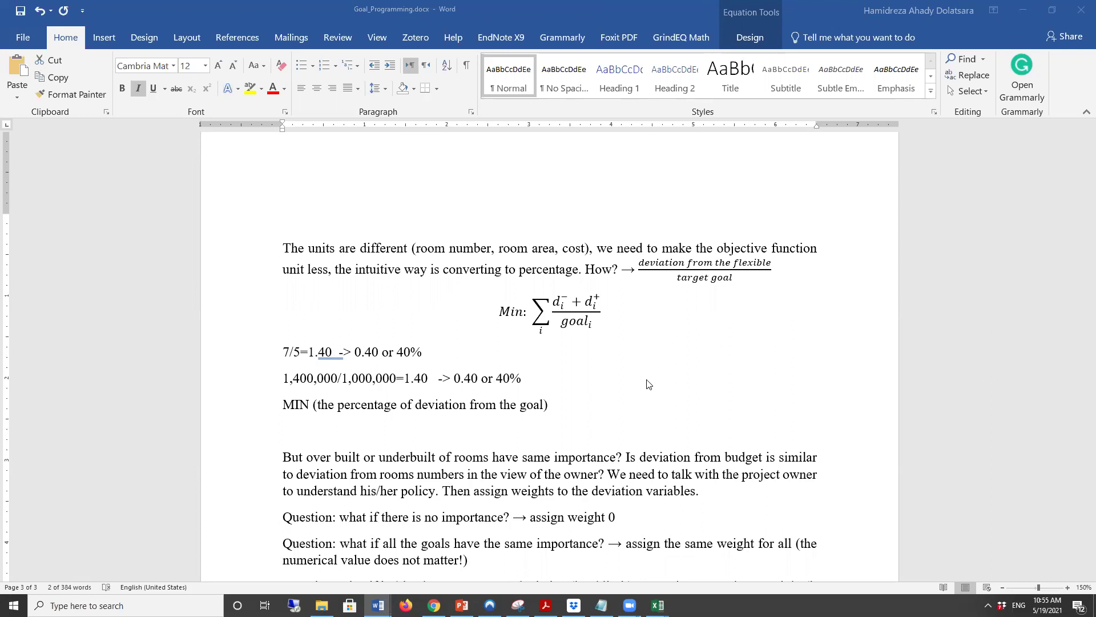
pyautogui.scroll(15, 649, 380)
pyautogui.scroll(20, 648, 380)
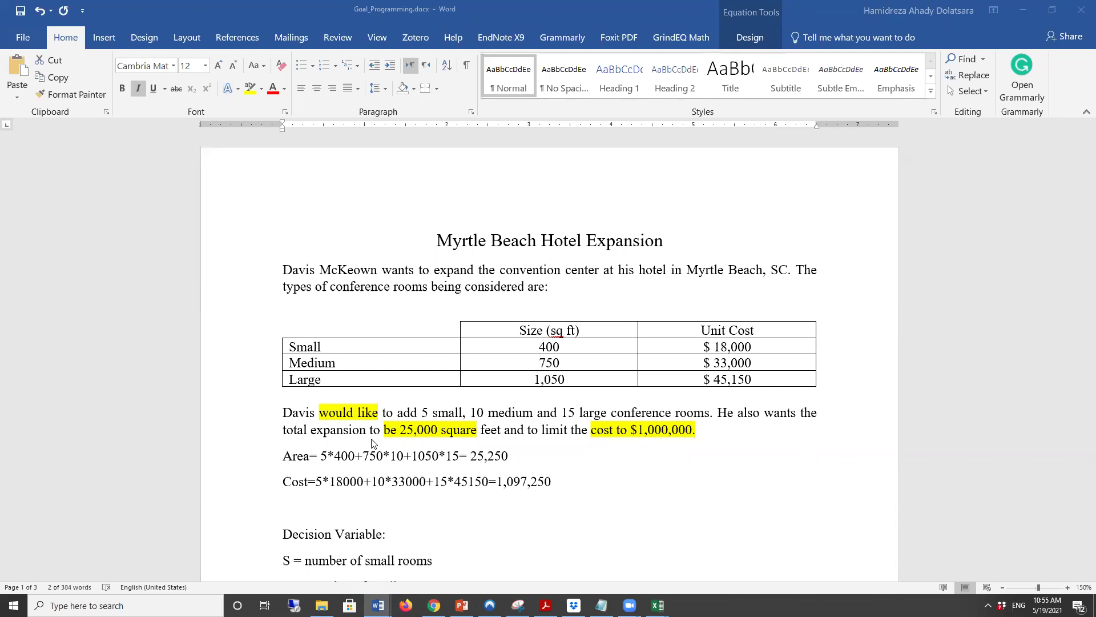
pyautogui.scroll(-10, 564, 400)
pyautogui.scroll(-10, 563, 400)
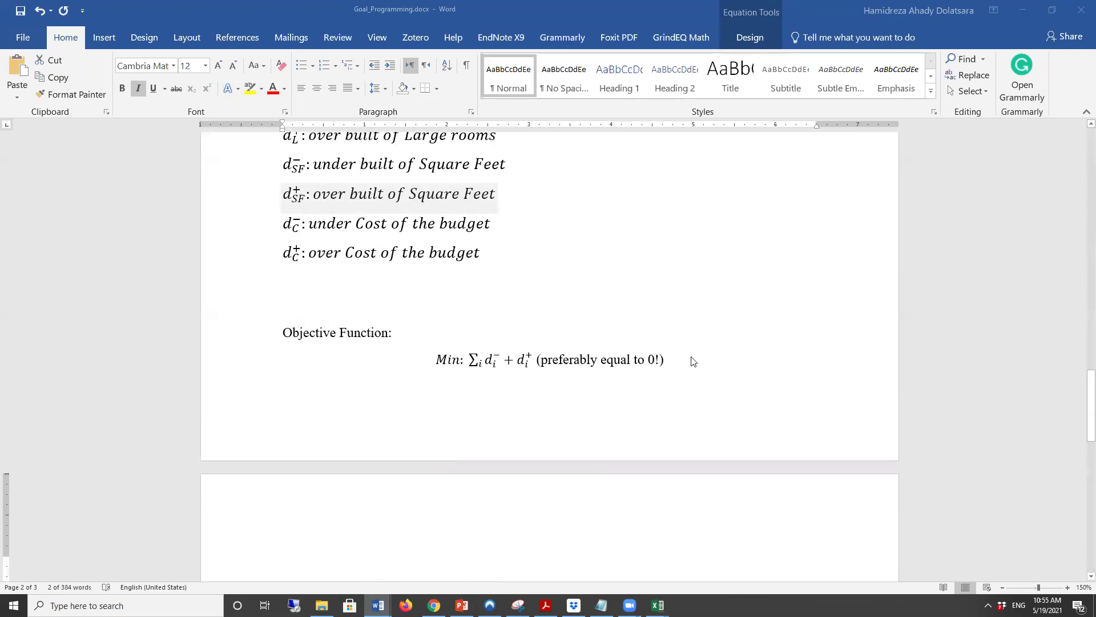
pyautogui.moveTo(666, 360); pyautogui.dragTo(402, 372)
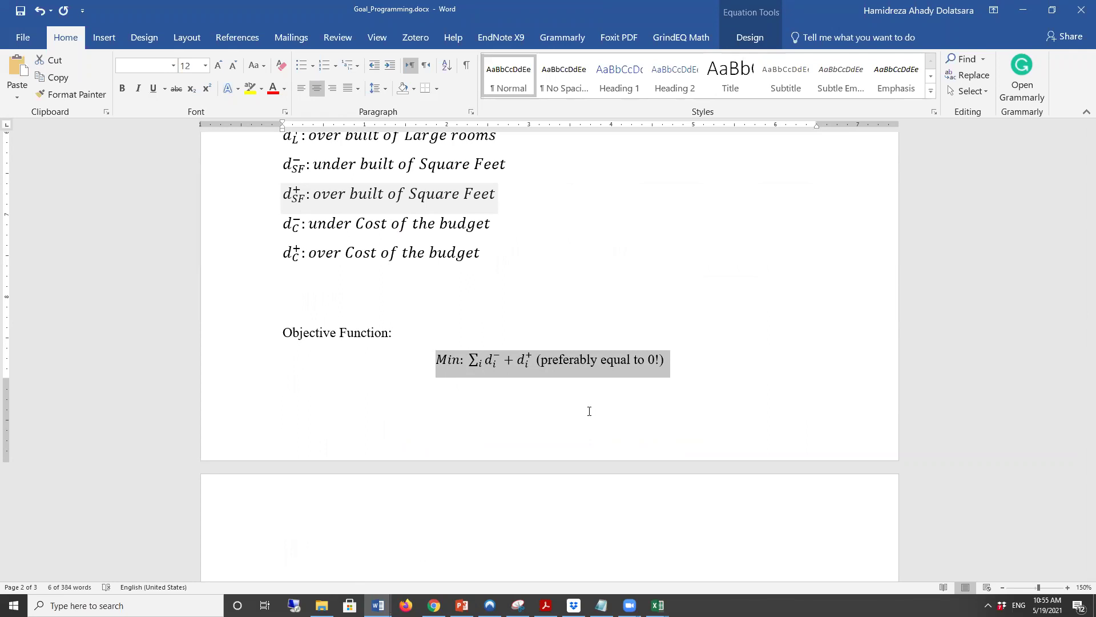
pyautogui.scroll(-5, 589, 411)
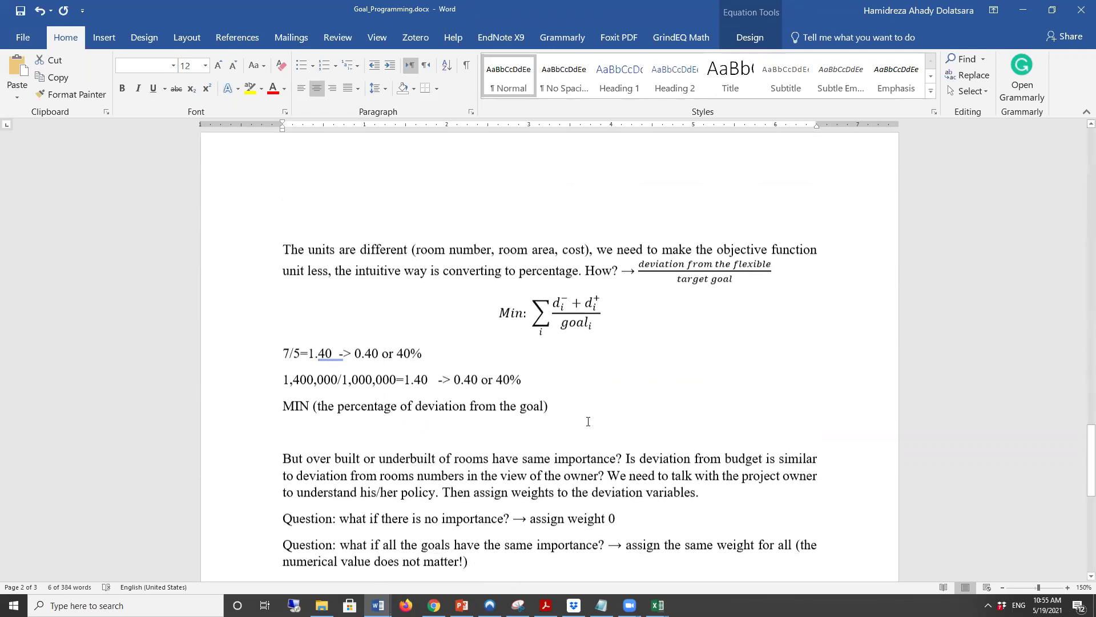
pyautogui.moveTo(590, 410); pyautogui.dragTo(232, 419)
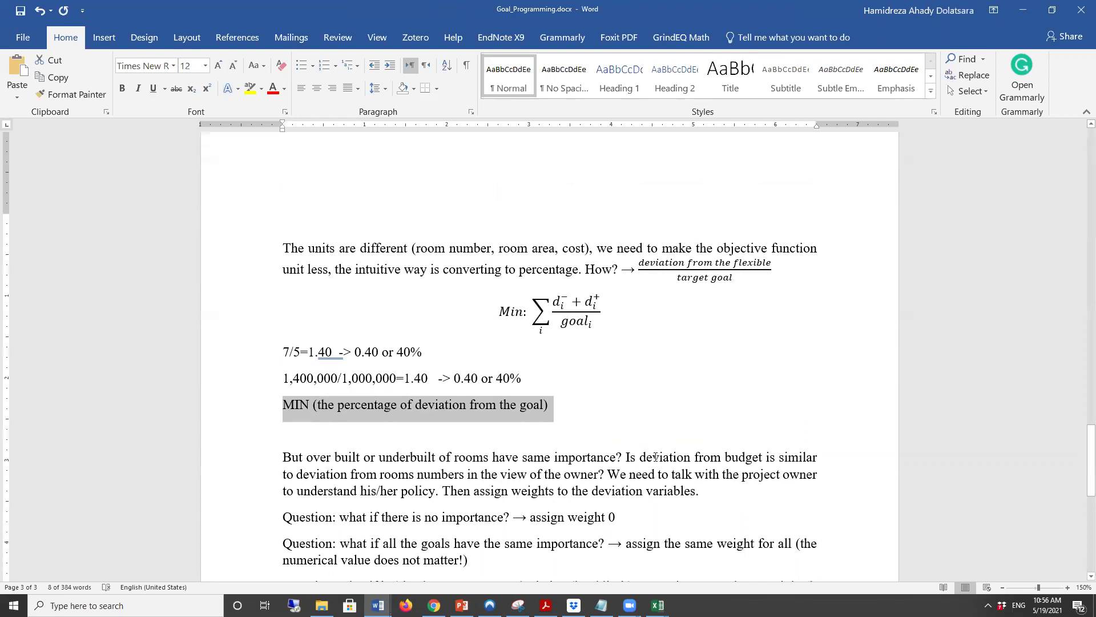
# Highlight the weighted Min summation equation above "Or" in yellow.
pyautogui.scroll(-2, 657, 457)
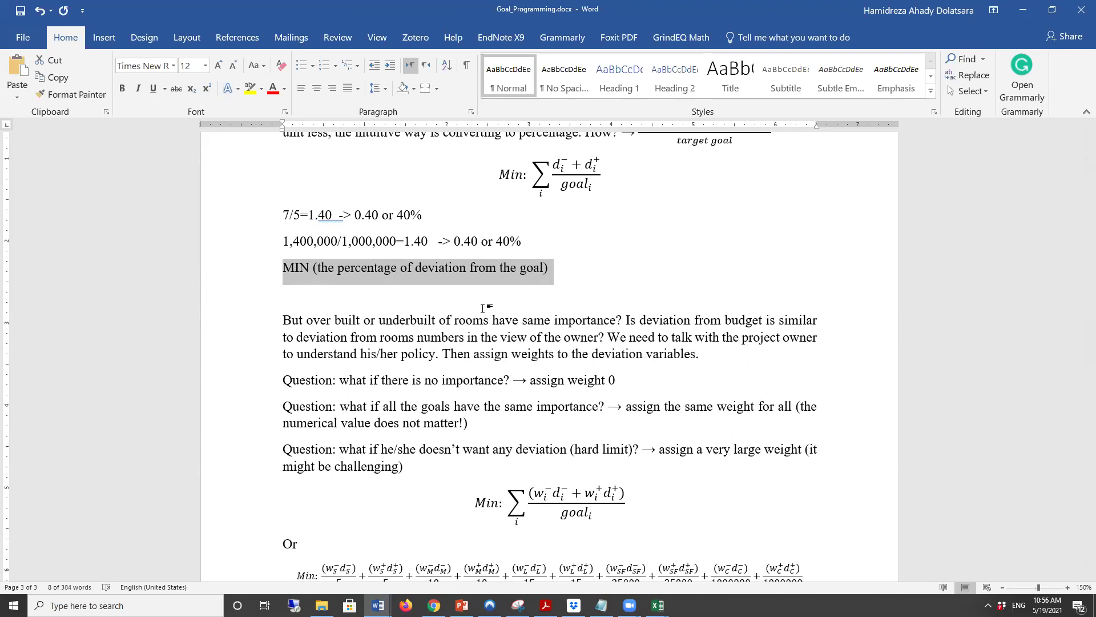
pyautogui.scroll(-3, 483, 308)
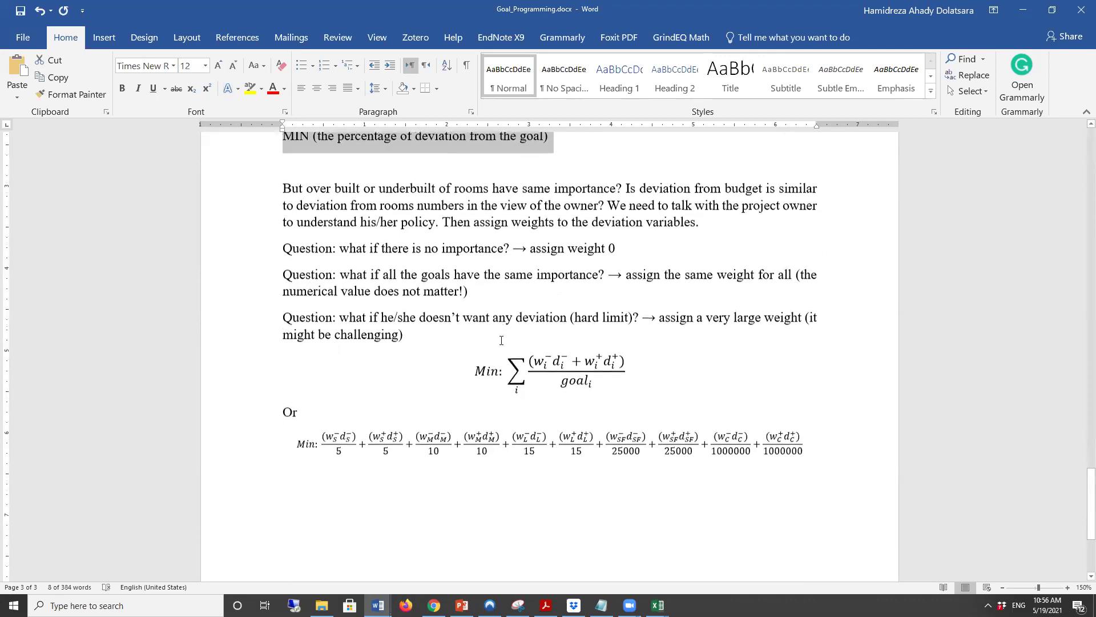
pyautogui.click(609, 365)
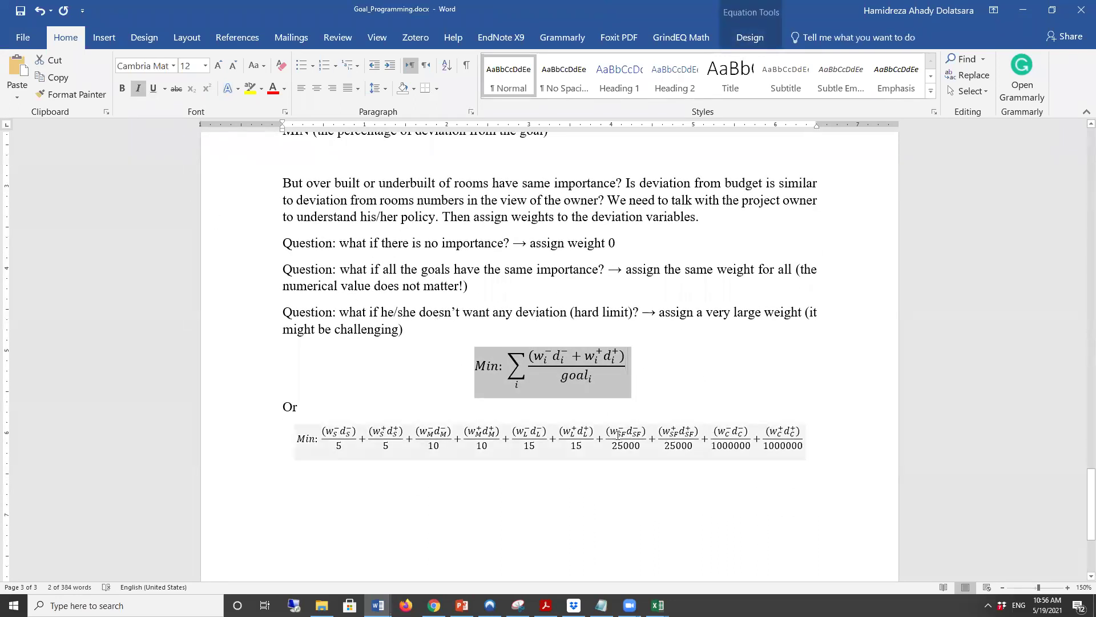
pyautogui.click(251, 90)
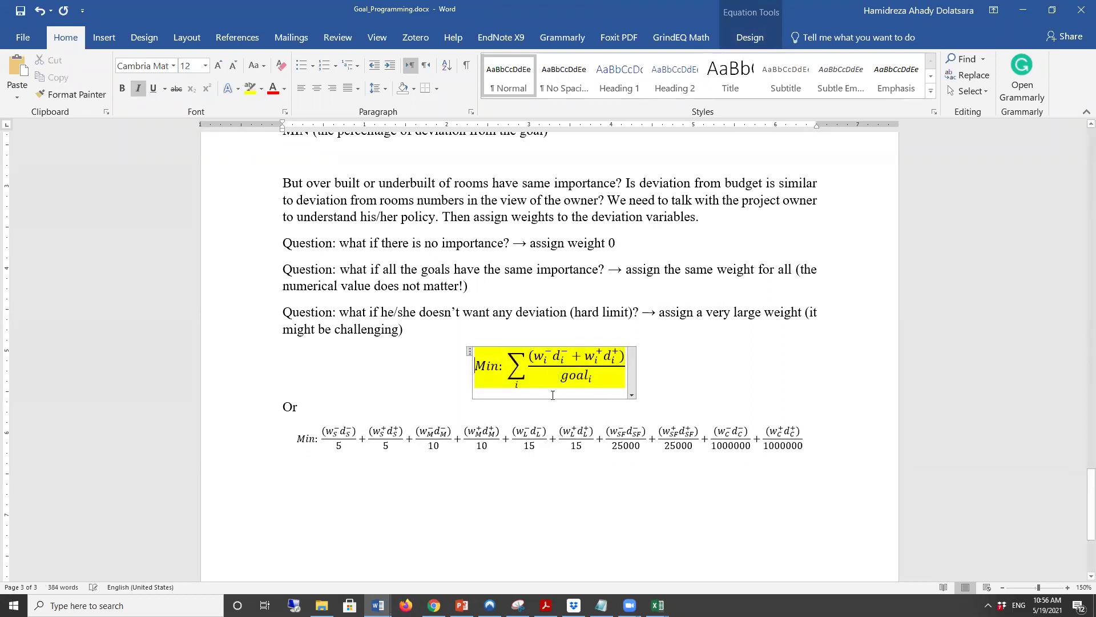
pyautogui.click(572, 465)
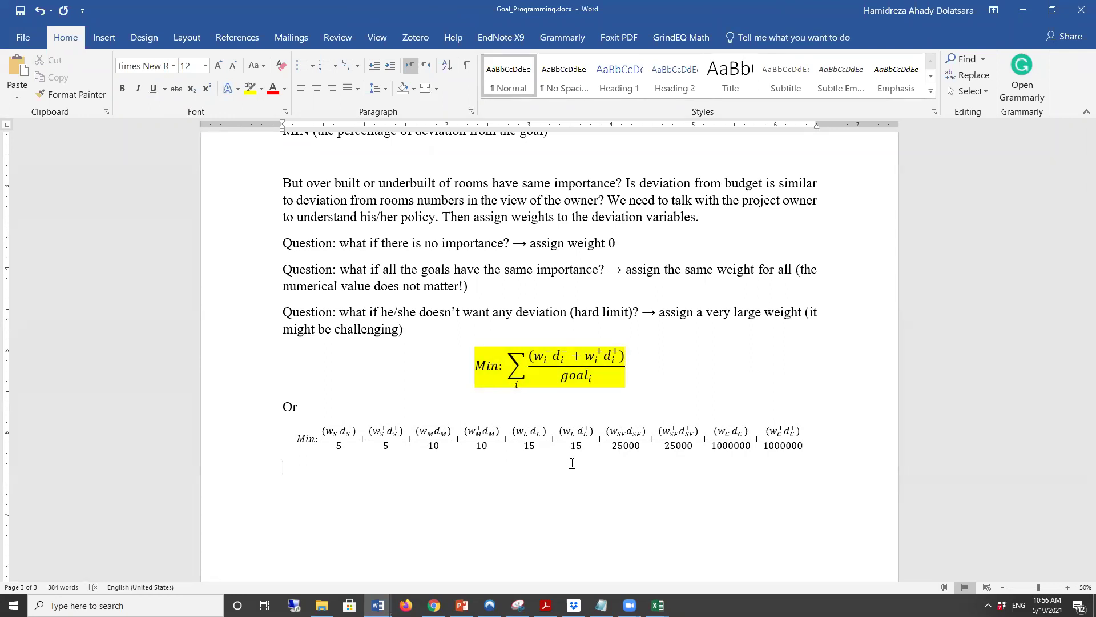
# Examine the room-count goals and the 25,000 square feet goal in the Myrtle Beach Hotel Expansion problem statement.
pyautogui.scroll(20, 572, 466)
pyautogui.scroll(10, 575, 444)
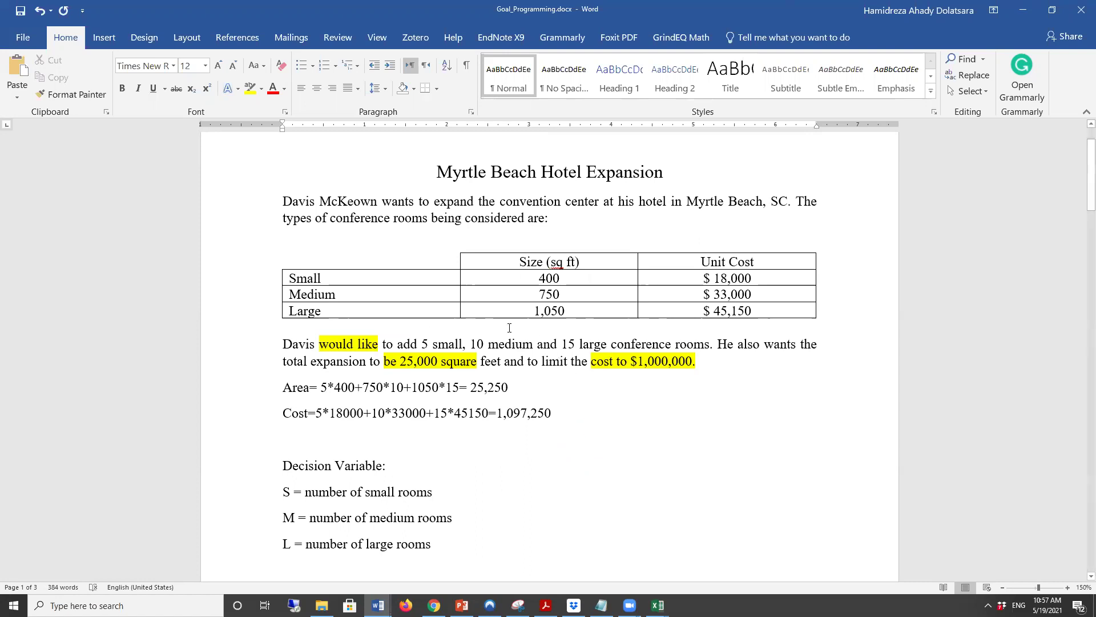
pyautogui.moveTo(608, 341); pyautogui.dragTo(563, 340)
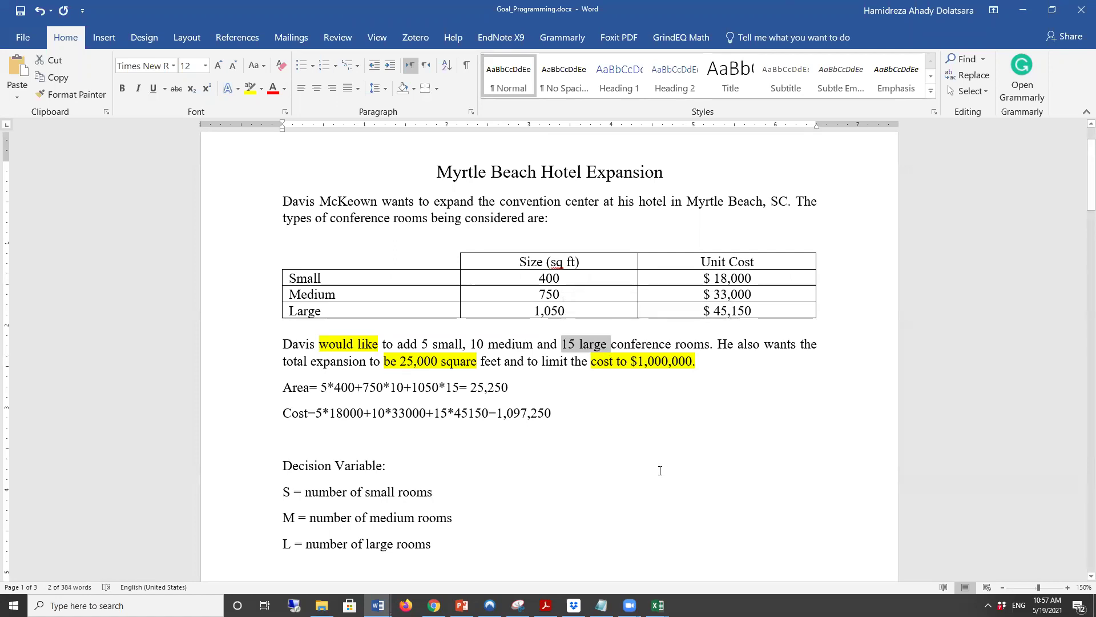
pyautogui.doubleClick(443, 343)
pyautogui.moveTo(414, 341); pyautogui.dragTo(469, 343)
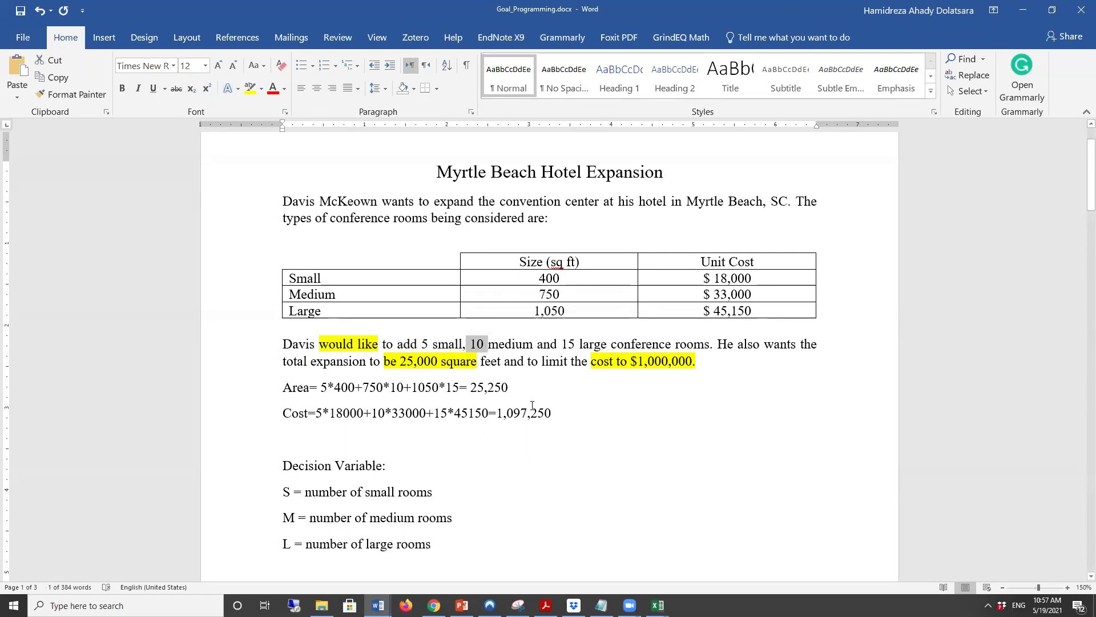
pyautogui.click(631, 443)
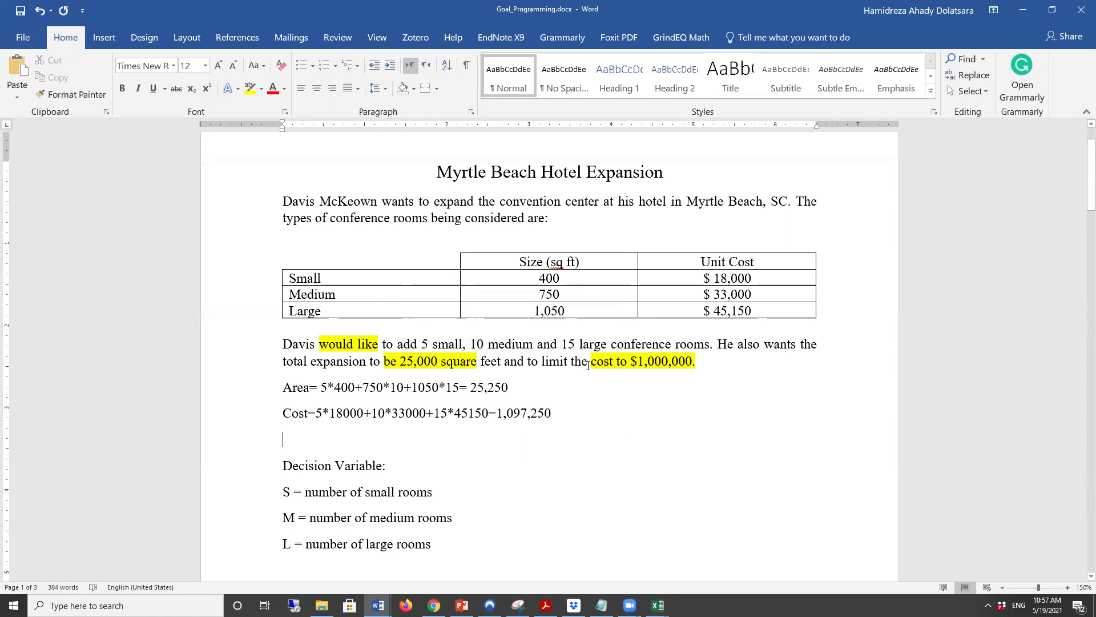
pyautogui.moveTo(477, 358); pyautogui.dragTo(384, 361)
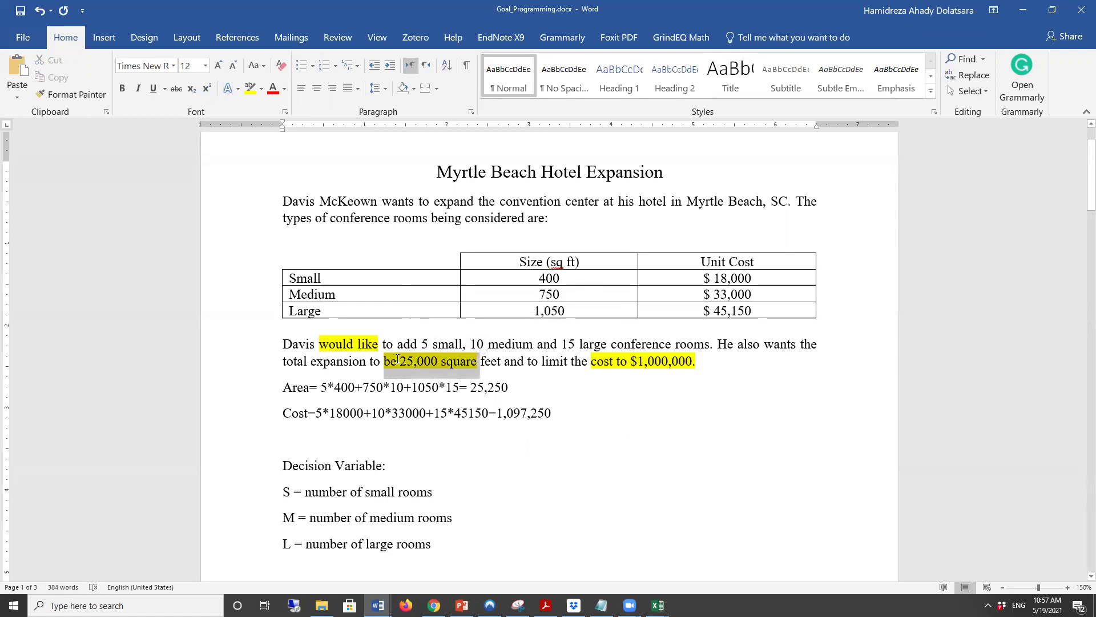
# Highlight "be 25,000 square" and "add 5 small" in red in the hotel problem statement.
pyautogui.click(261, 88)
pyautogui.click(255, 131)
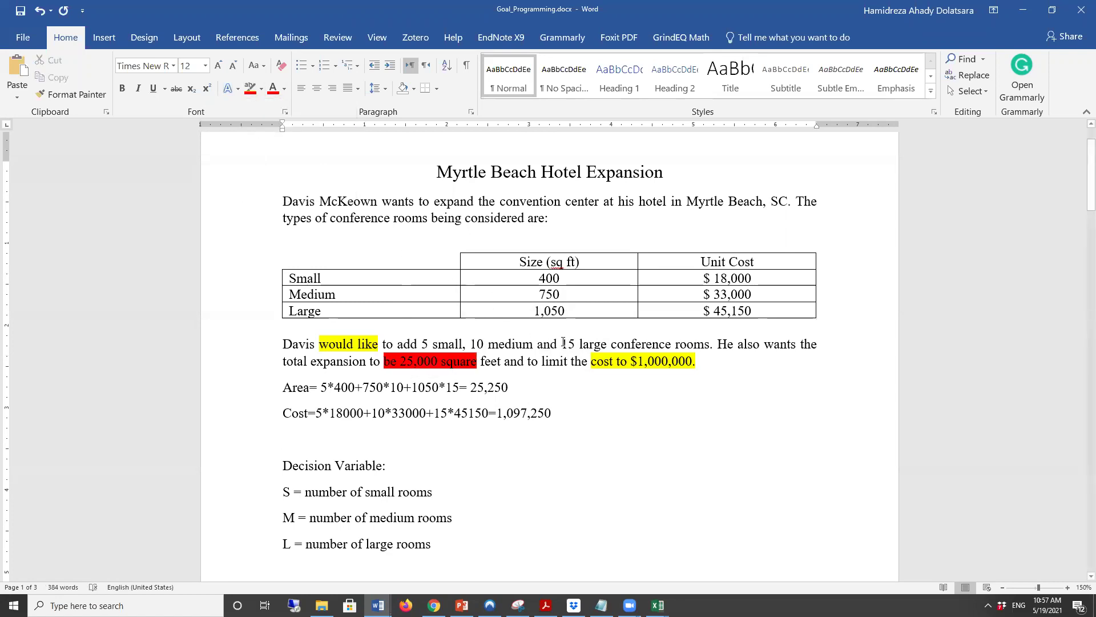
pyautogui.moveTo(398, 343); pyautogui.dragTo(459, 343)
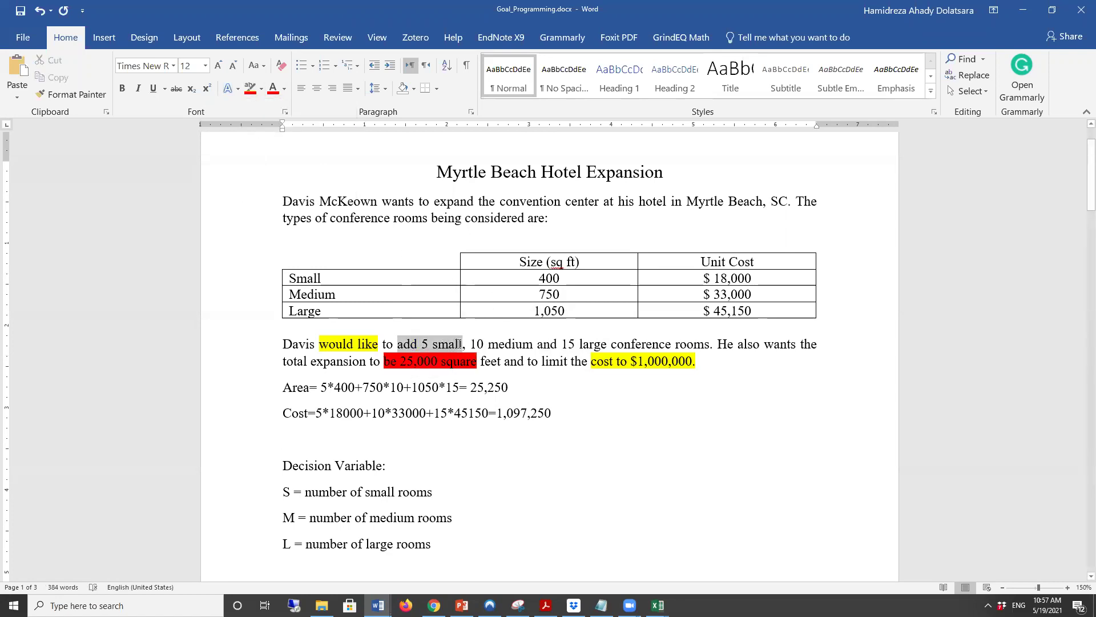
pyautogui.click(250, 89)
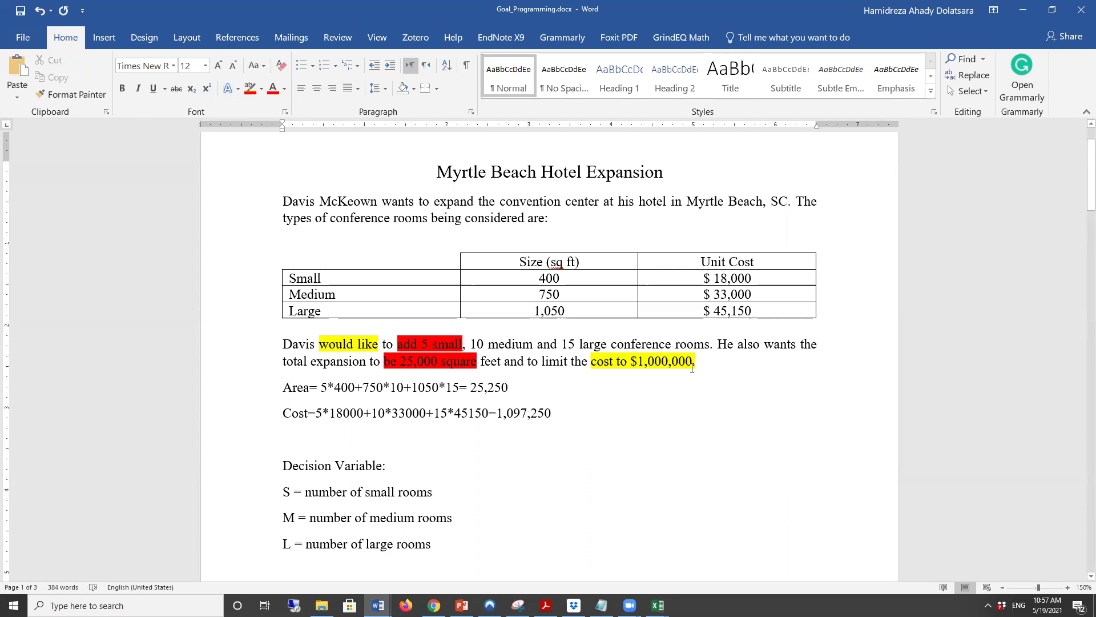
# Highlight "cost to $1,000,000." in bright green in the hotel problem statement.
pyautogui.moveTo(698, 363); pyautogui.dragTo(592, 363)
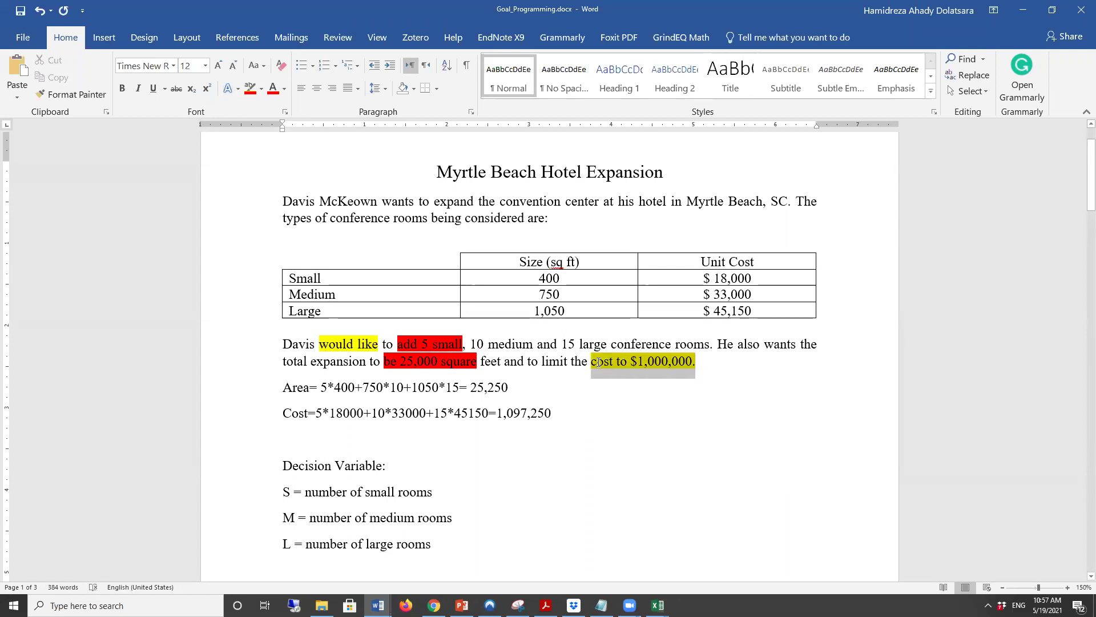
pyautogui.click(261, 89)
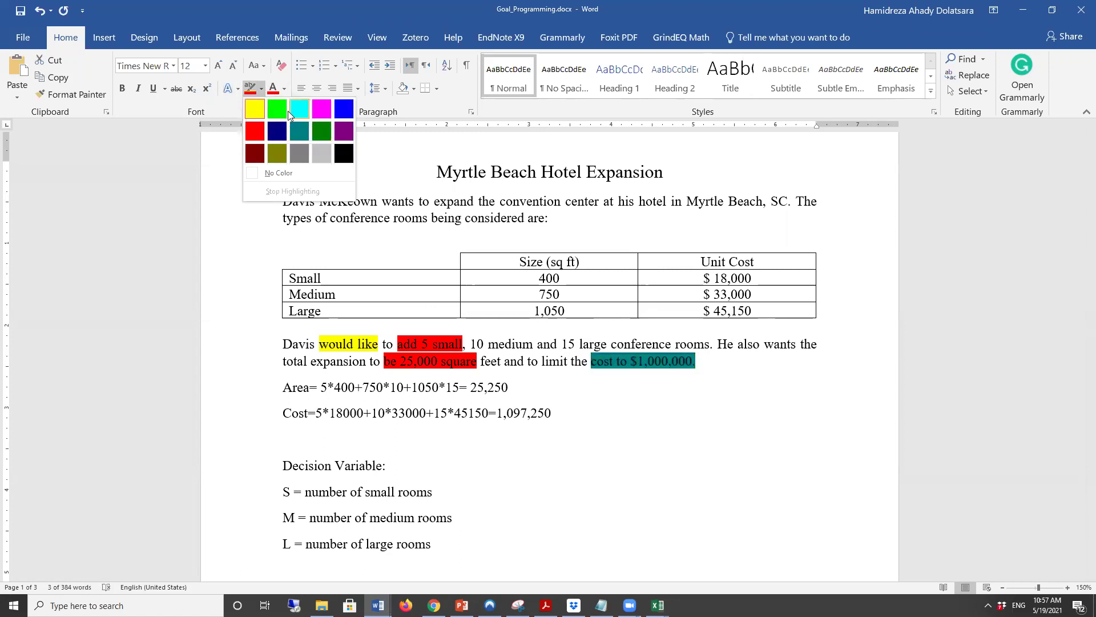
pyautogui.click(275, 108)
pyautogui.click(541, 340)
pyautogui.click(579, 397)
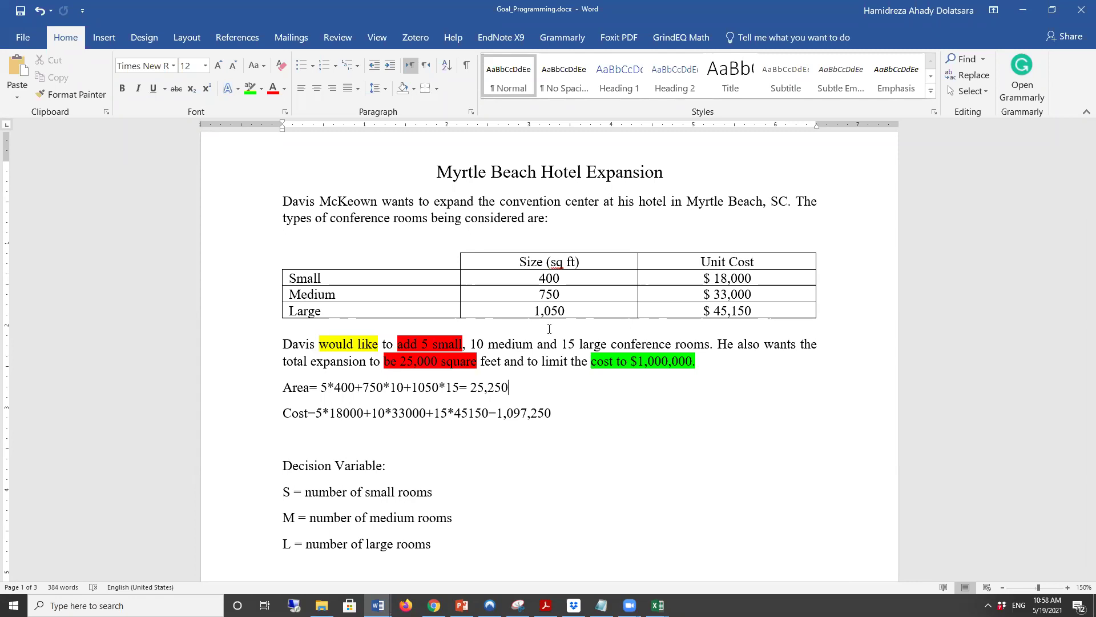
# Examine the small-room, square-feet and cost terms of the expanded Min equation below "Or".
pyautogui.scroll(-20, 449, 404)
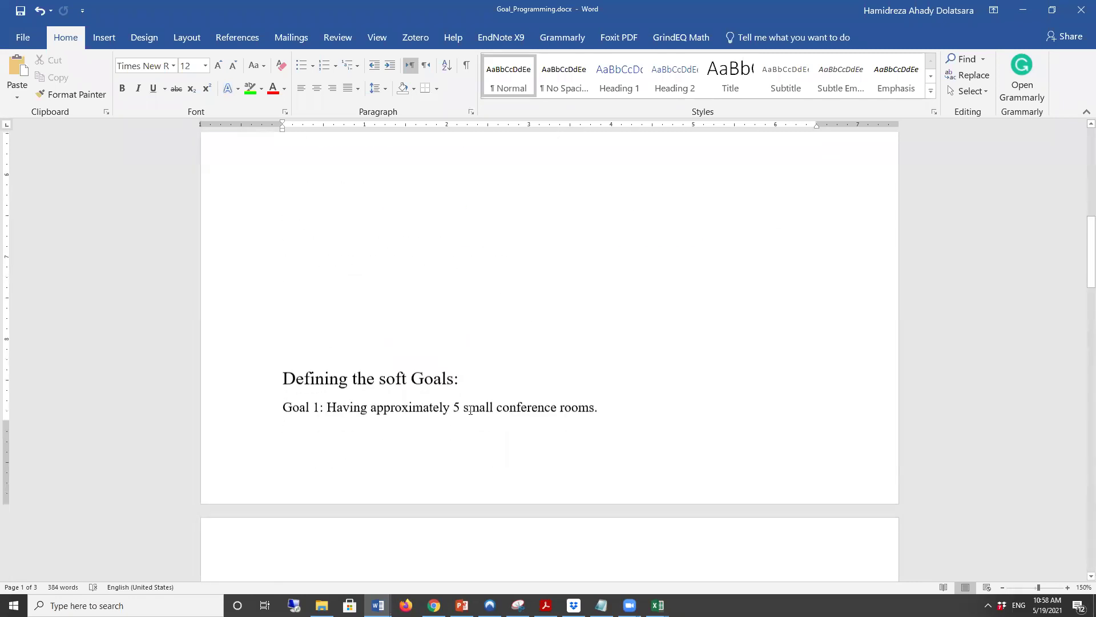
pyautogui.scroll(-20, 448, 403)
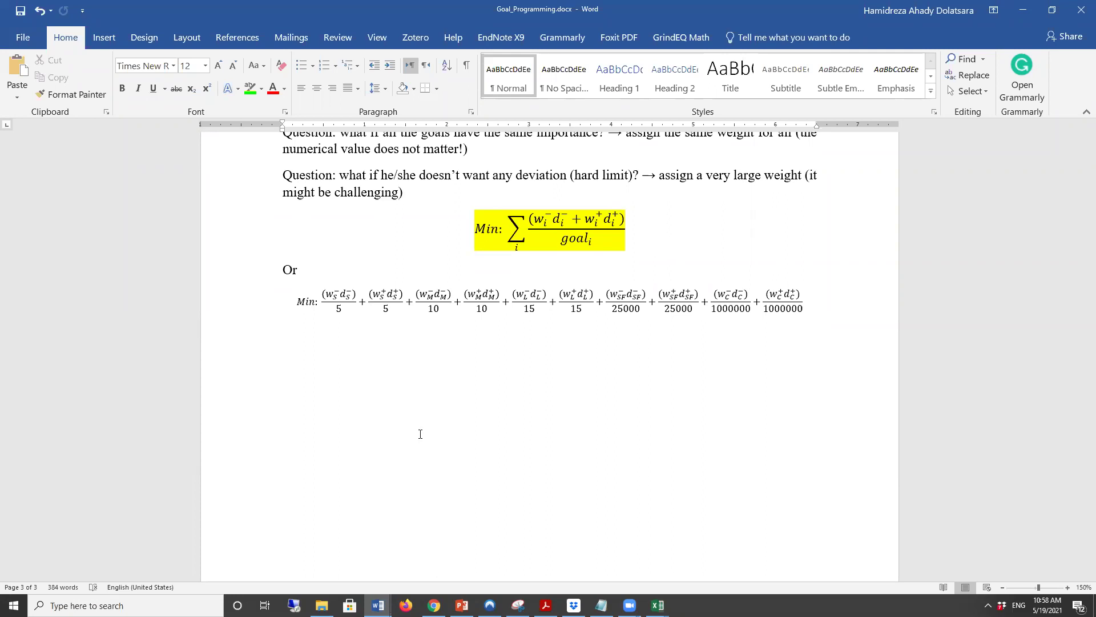
pyautogui.moveTo(323, 294)
pyautogui.mouseDown()
pyautogui.moveTo(386, 294)
pyautogui.moveTo(371, 294)
pyautogui.mouseUp()
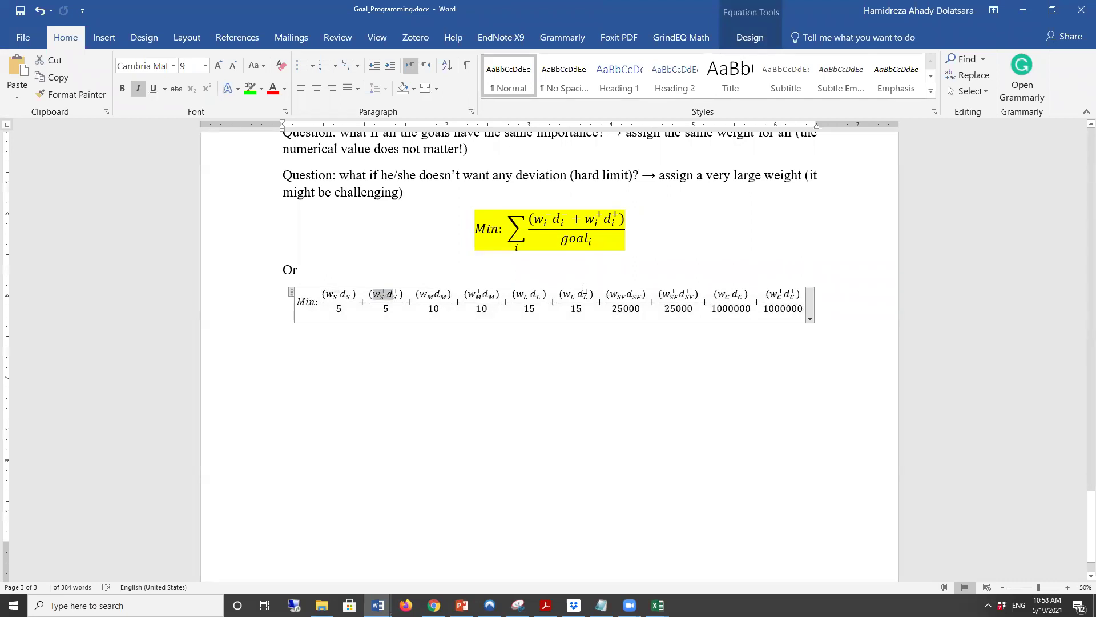
pyautogui.moveTo(646, 295); pyautogui.dragTo(607, 295)
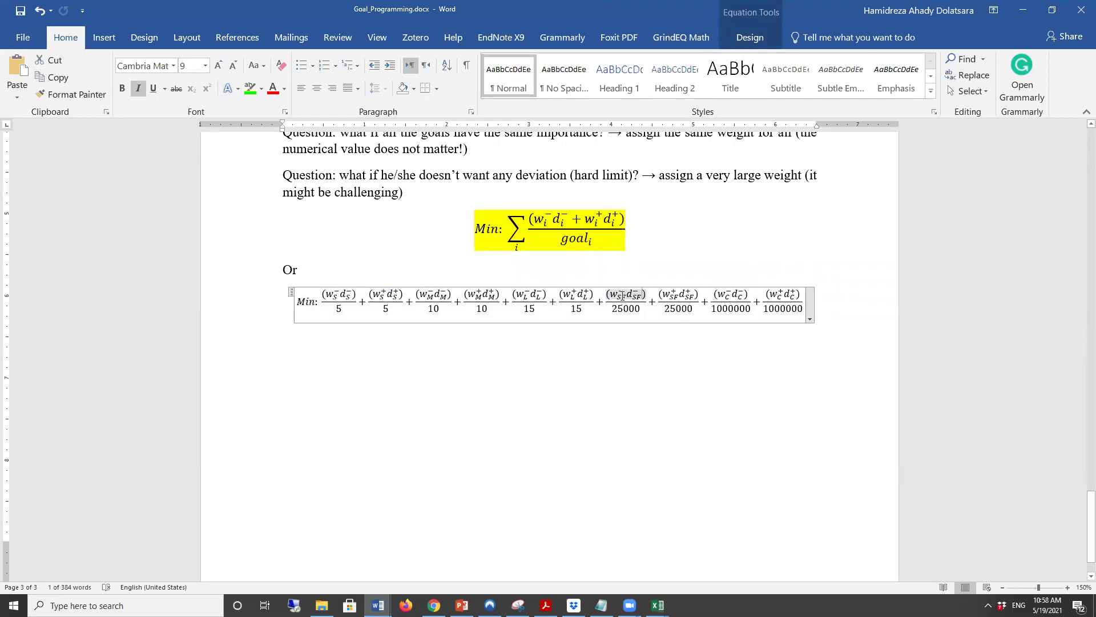
pyautogui.click(714, 293)
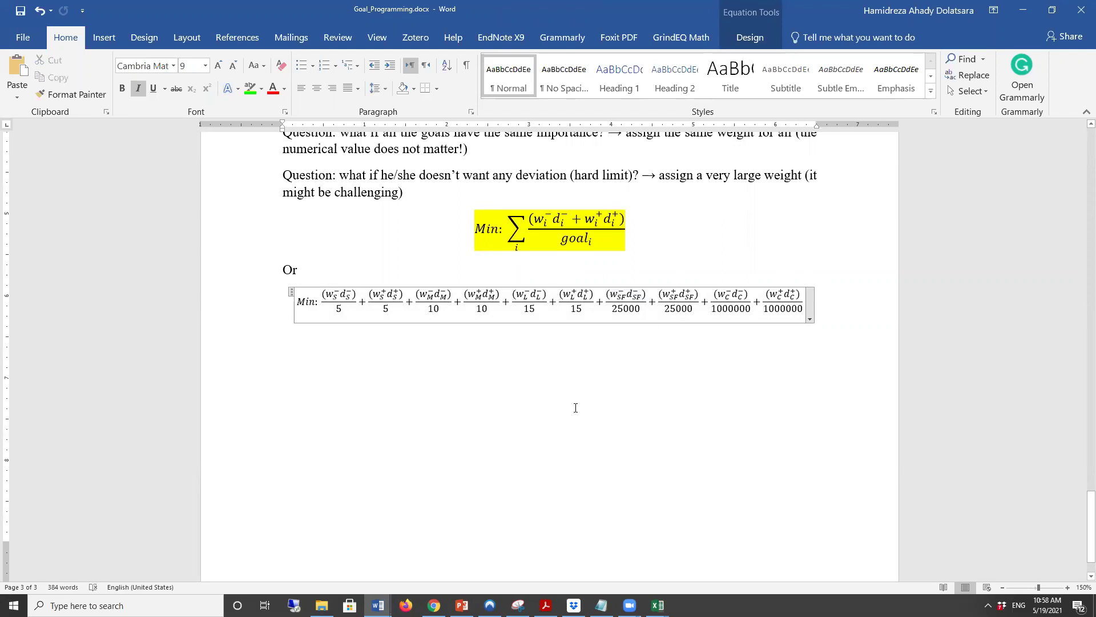
pyautogui.click(576, 408)
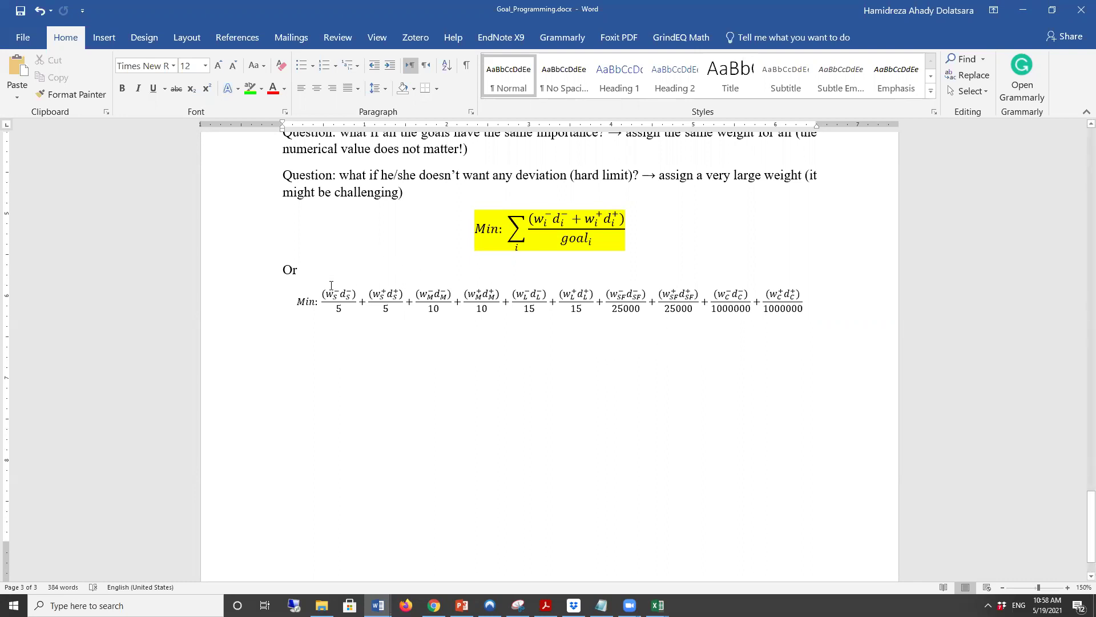
# In the expanded Min equation, replace the positive-deviation weight for small rooms with 1 and the one for large rooms with 0.
pyautogui.doubleClick(373, 294)
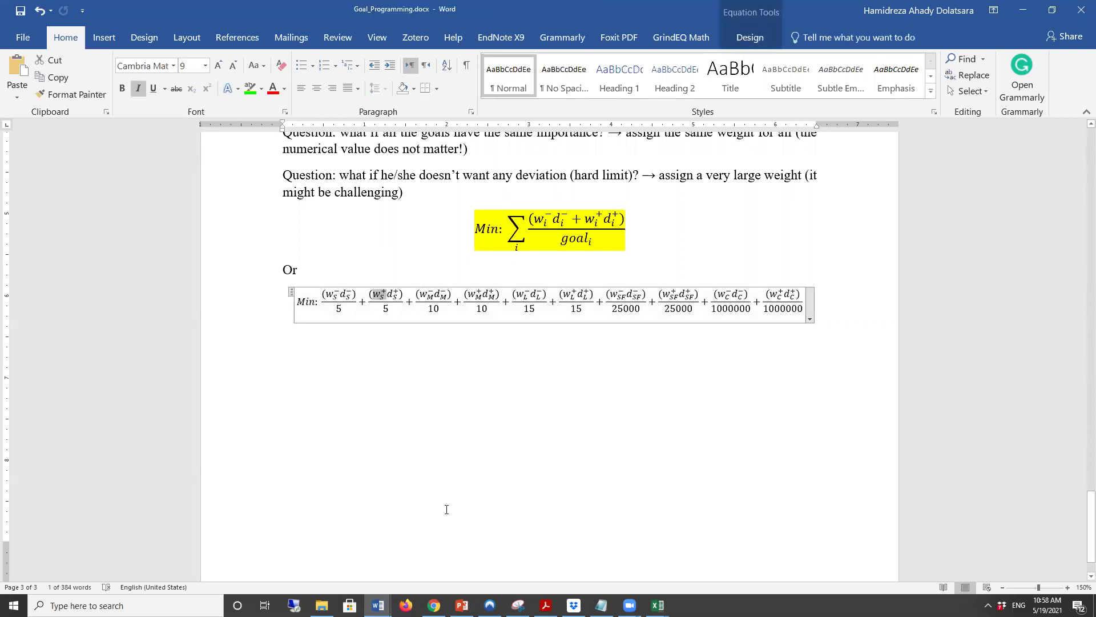
pyautogui.write('1')
pyautogui.doubleClick(514, 293)
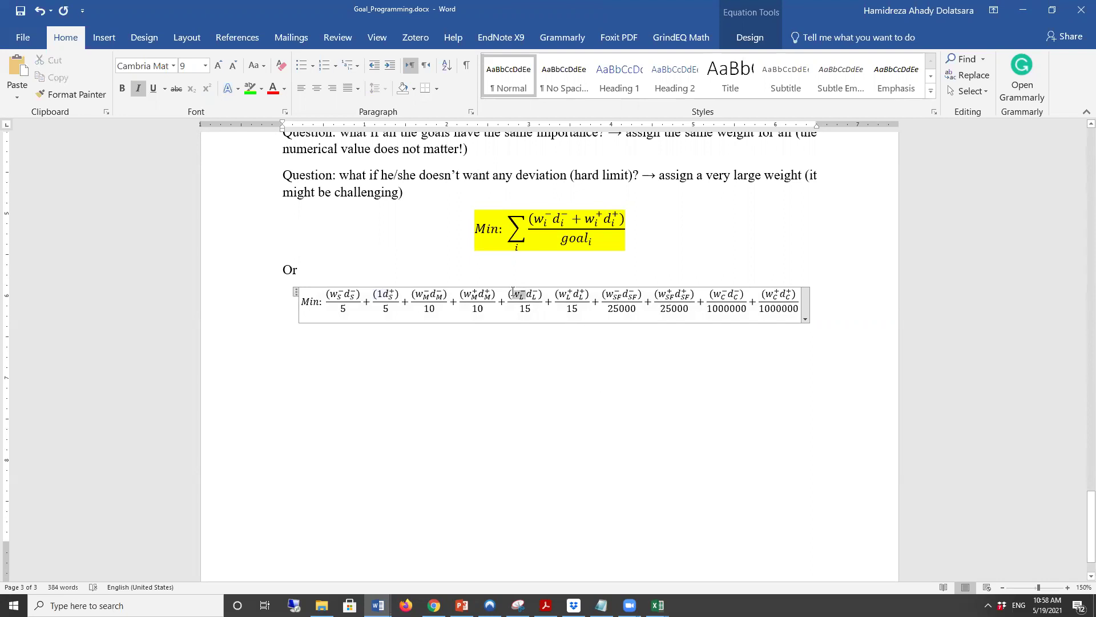
pyautogui.doubleClick(562, 293)
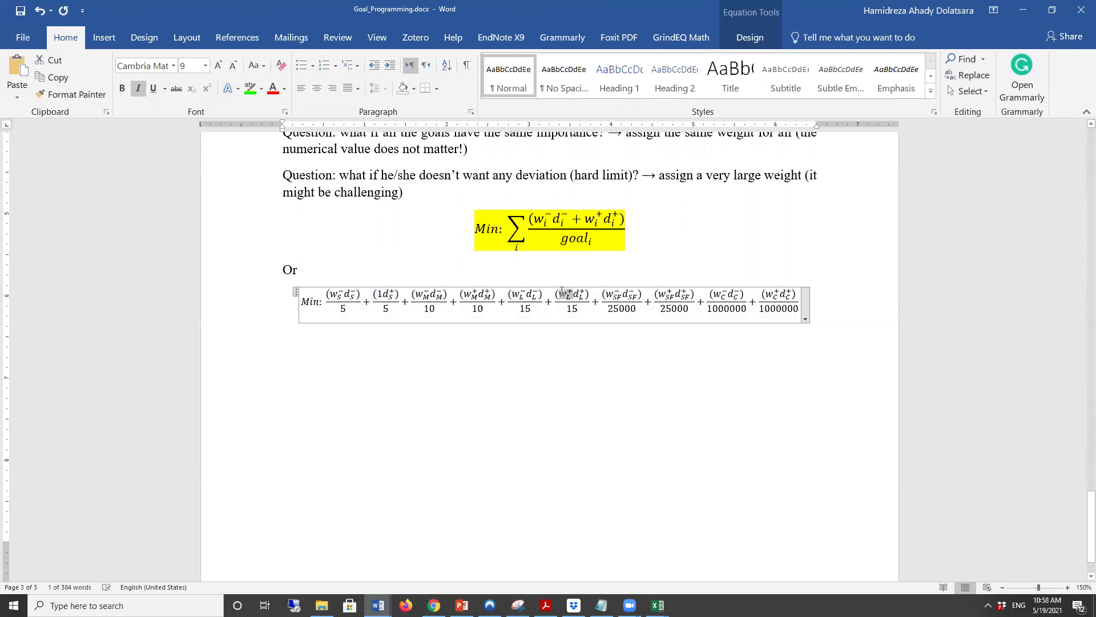
pyautogui.write('1')
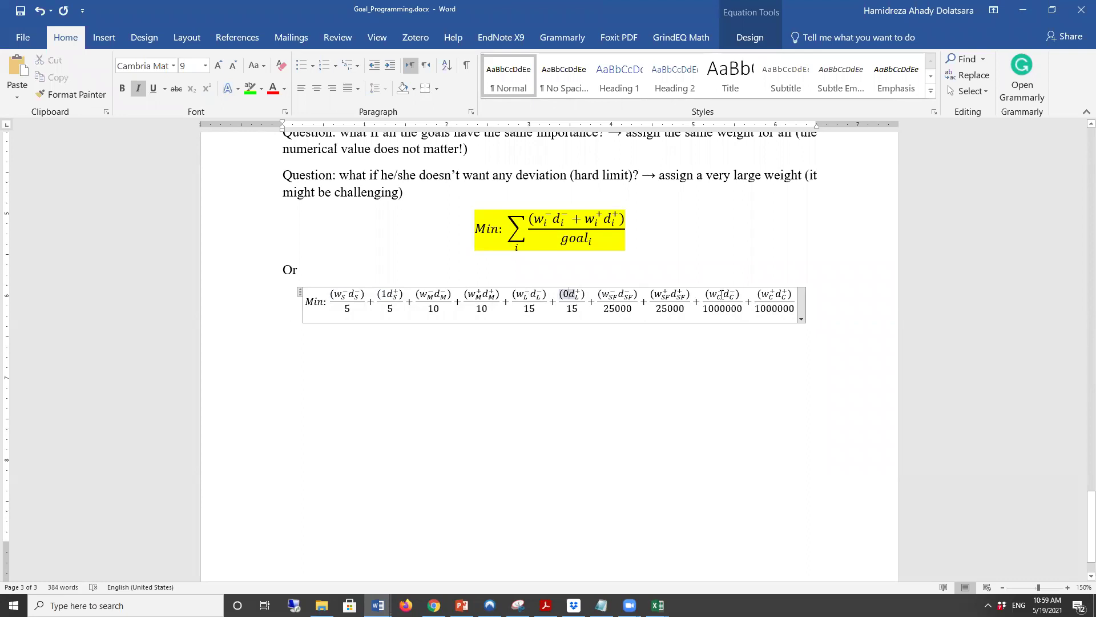
# Replace the weight of the positive square-feet deviation in the expanded Min equation with 10000000.
pyautogui.doubleClick(658, 294)
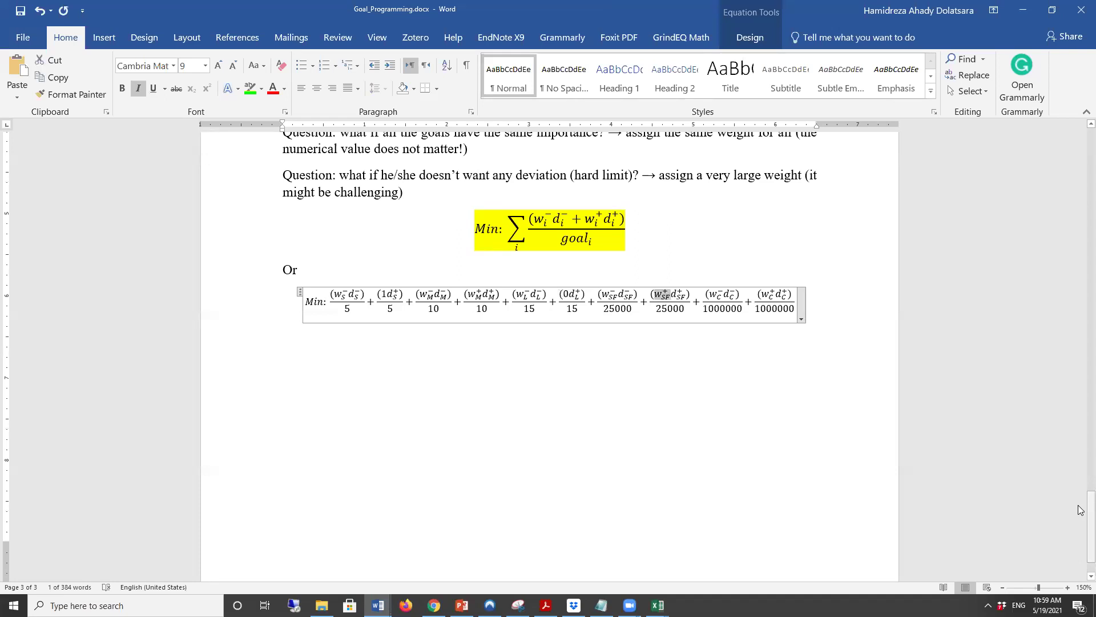
pyautogui.write('10000')
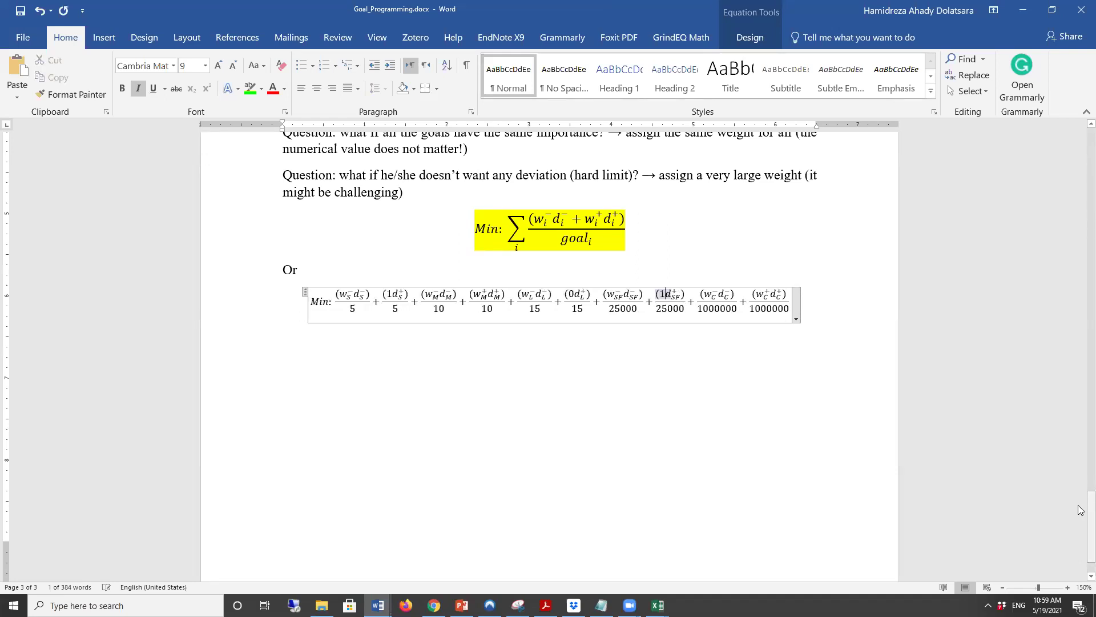
pyautogui.write('00')
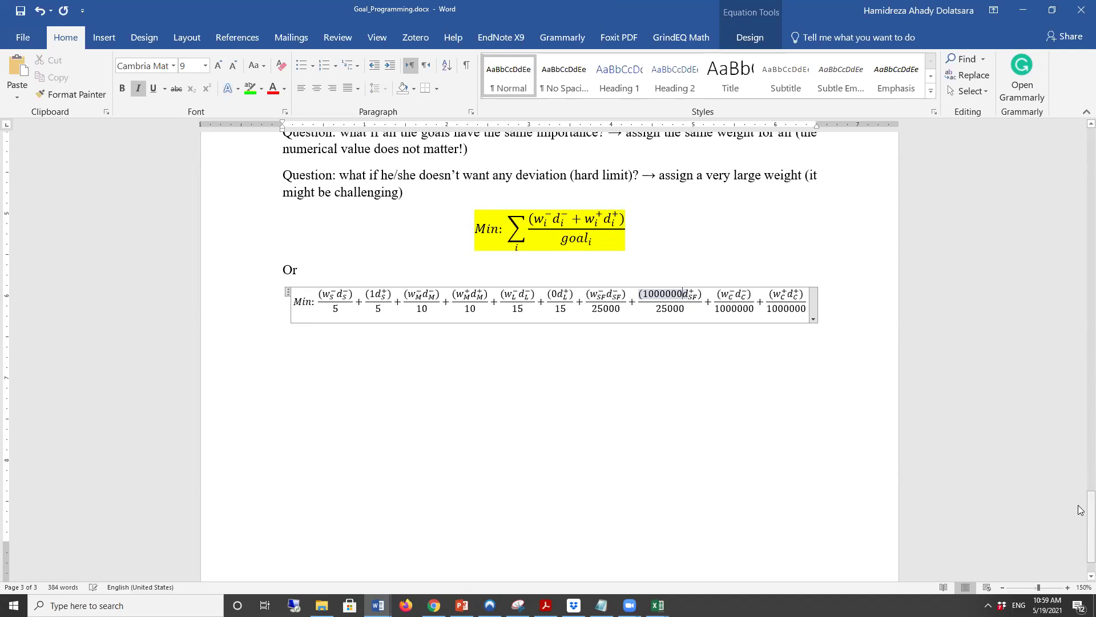
pyautogui.write('0')
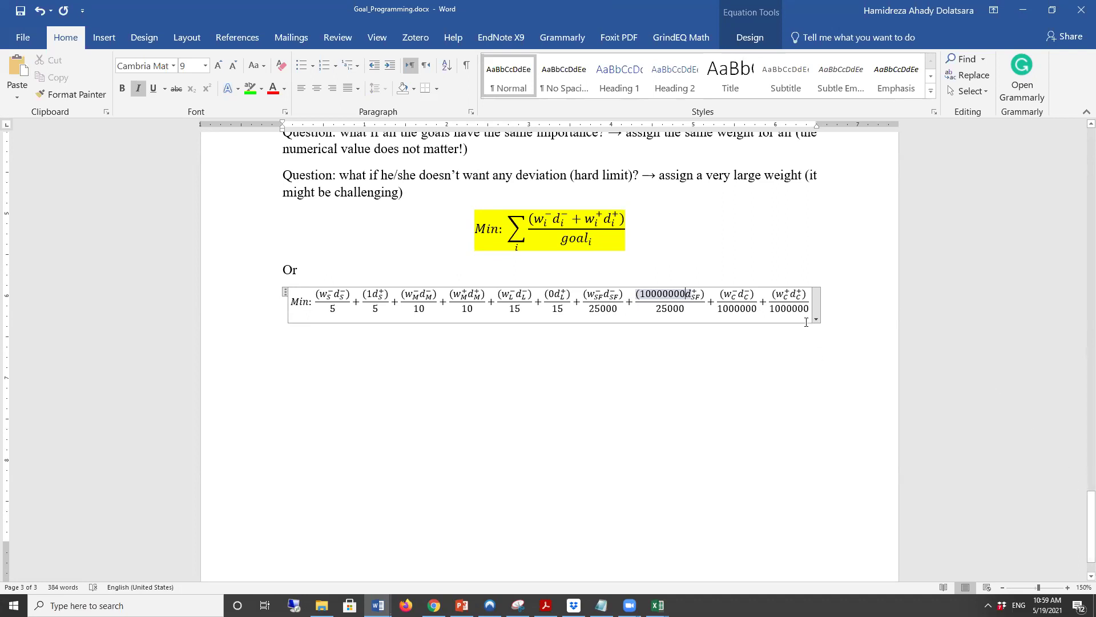
# Examine the heavily weighted positive square-feet deviation term within the expanded Min equation.
pyautogui.moveTo(708, 298); pyautogui.dragTo(635, 297)
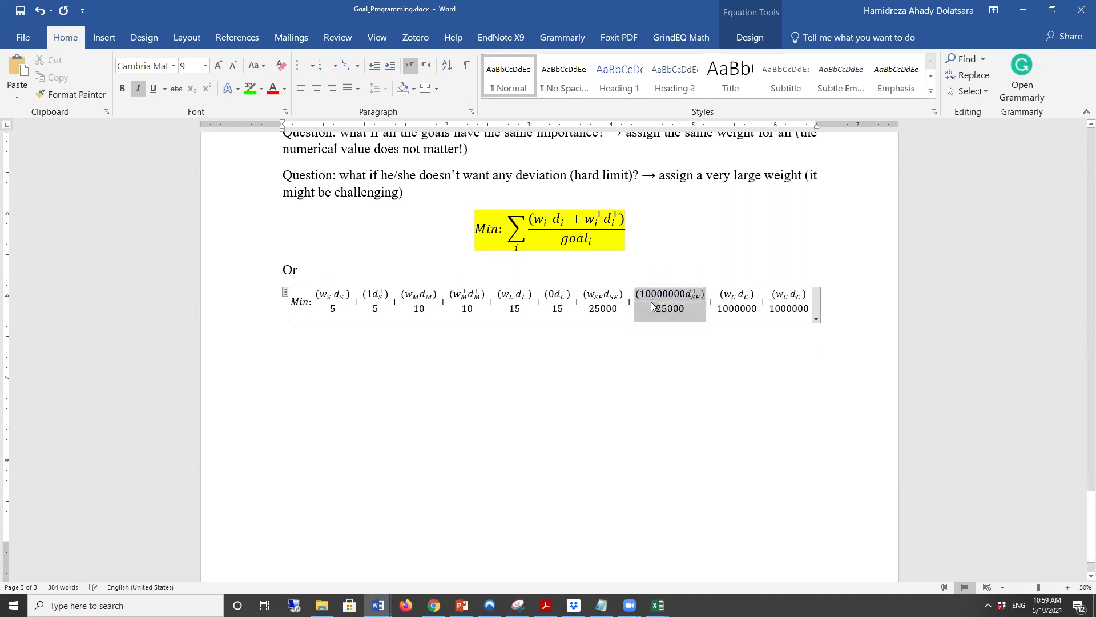
pyautogui.click(455, 525)
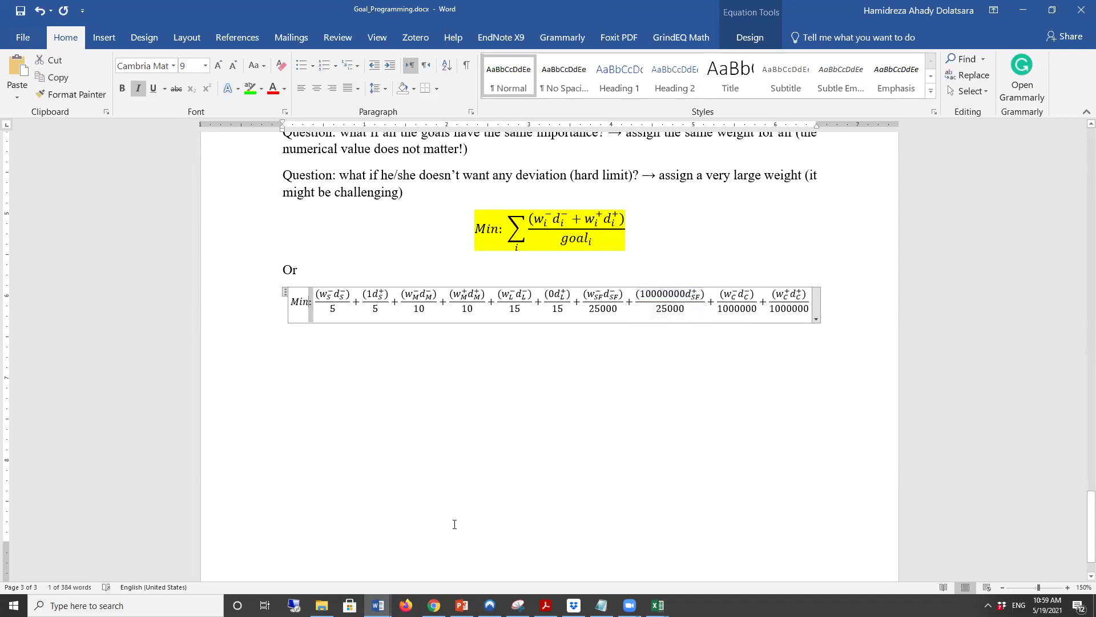
pyautogui.press('Left')
pyautogui.hotkey('shift', 'Home')
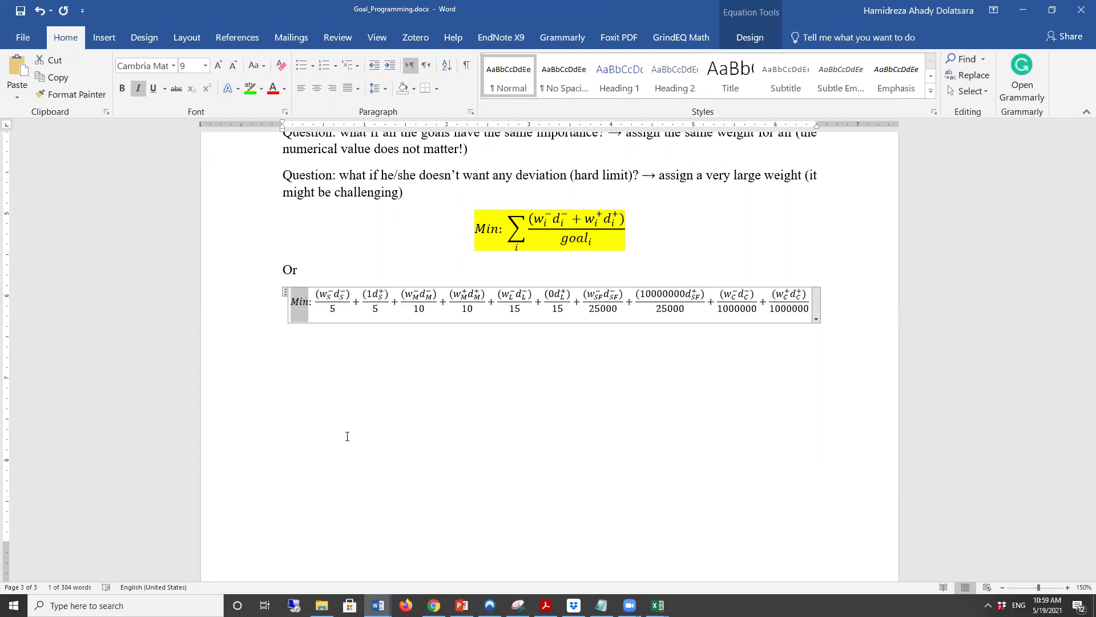
pyautogui.moveTo(636, 294); pyautogui.dragTo(700, 294)
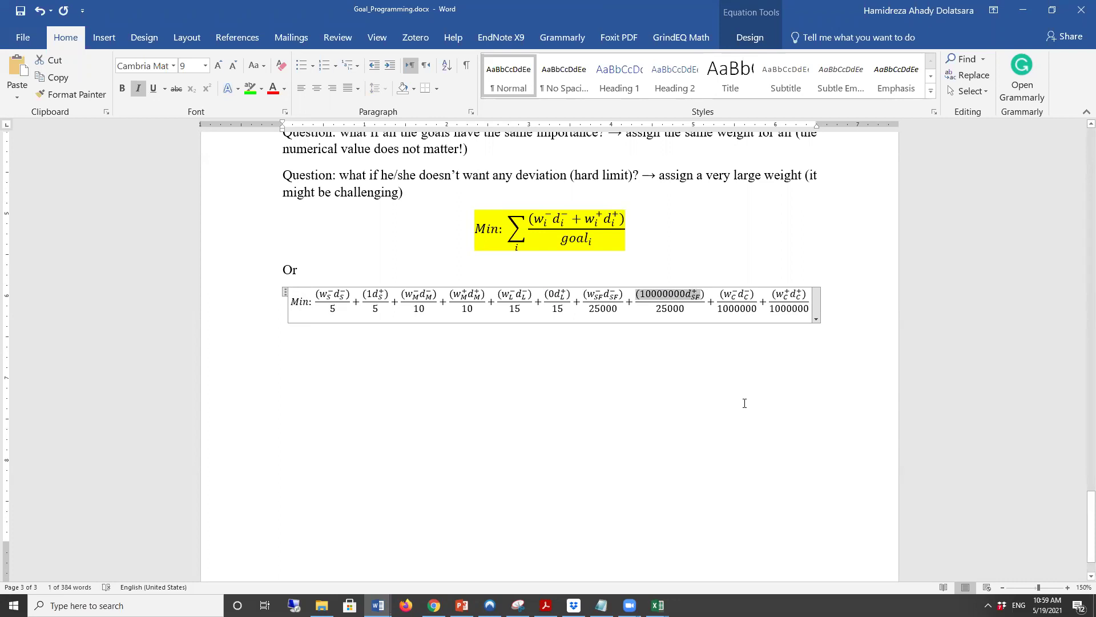
pyautogui.click(622, 420)
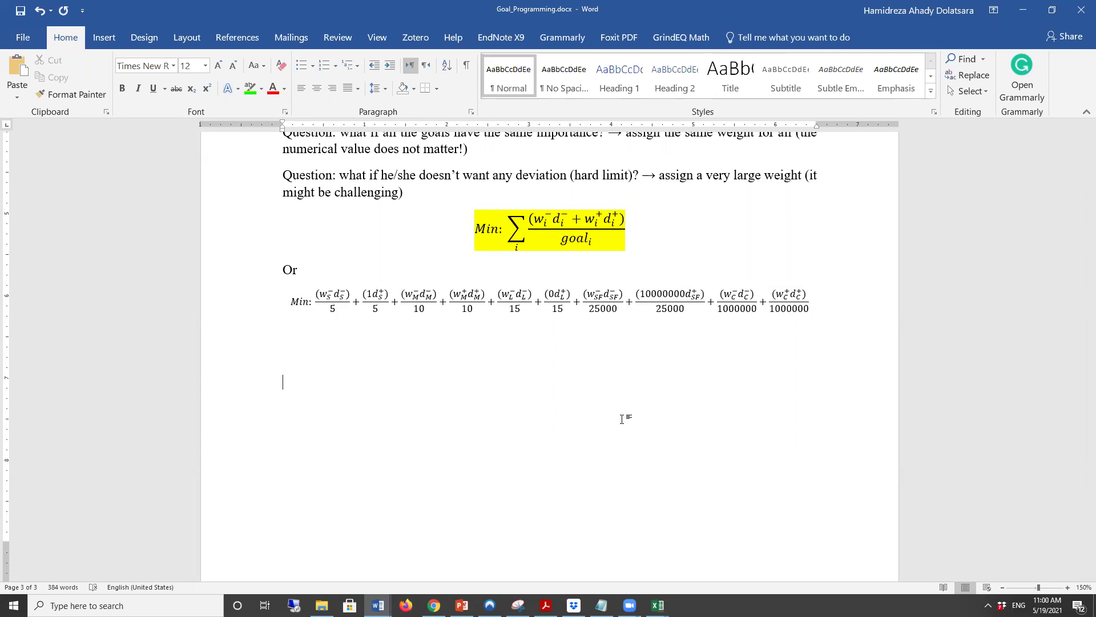
pyautogui.click(571, 297)
pyautogui.moveTo(571, 297); pyautogui.dragTo(679, 294)
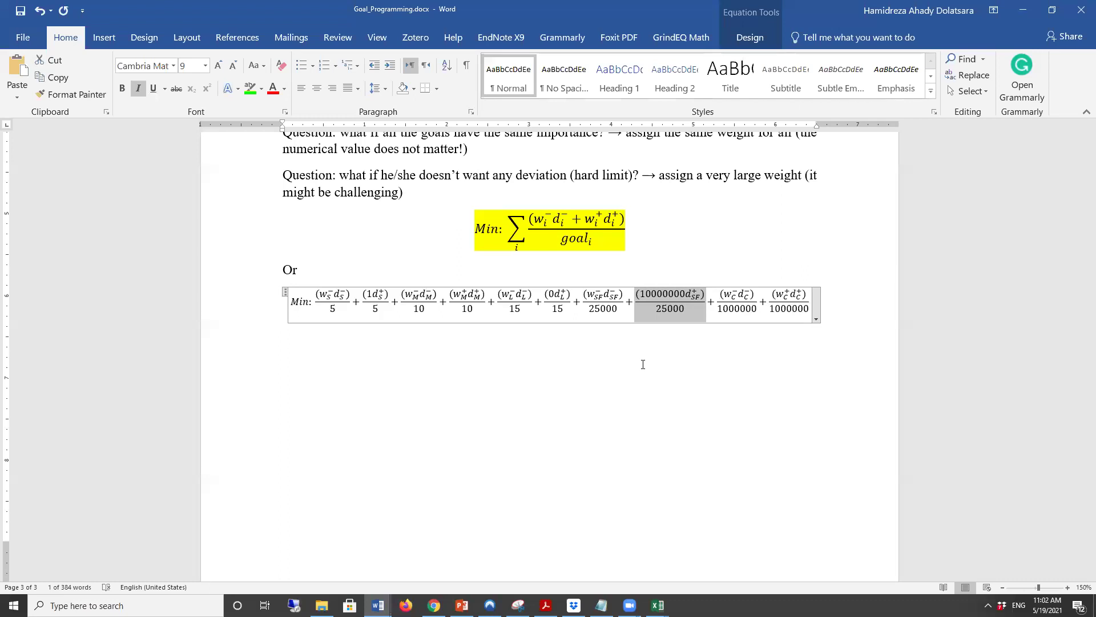
# Switch to the Goal_Programming.xlsx workbook in Excel and examine the decision cells, deviation columns, sample weights and the small-room Actual formula.
pyautogui.click(658, 605)
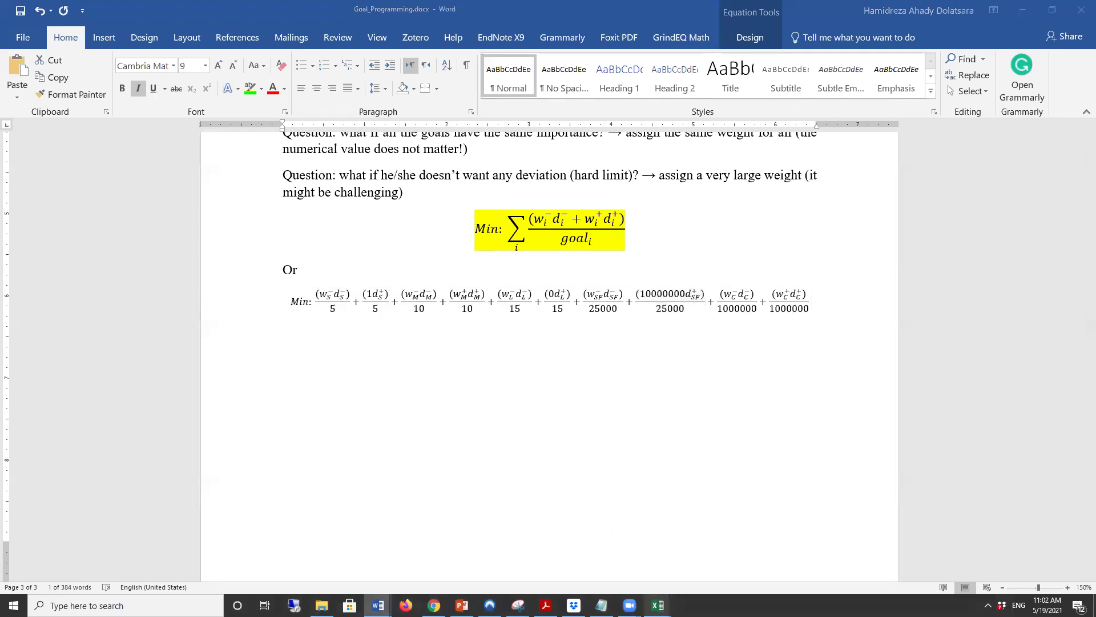
pyautogui.click(628, 580)
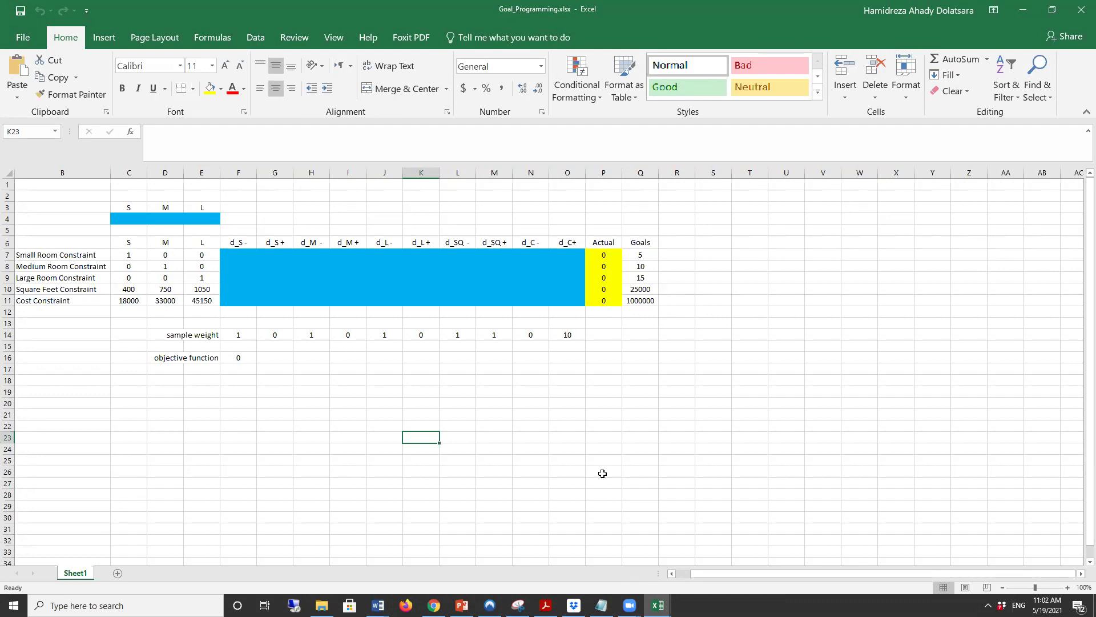
pyautogui.click(119, 218)
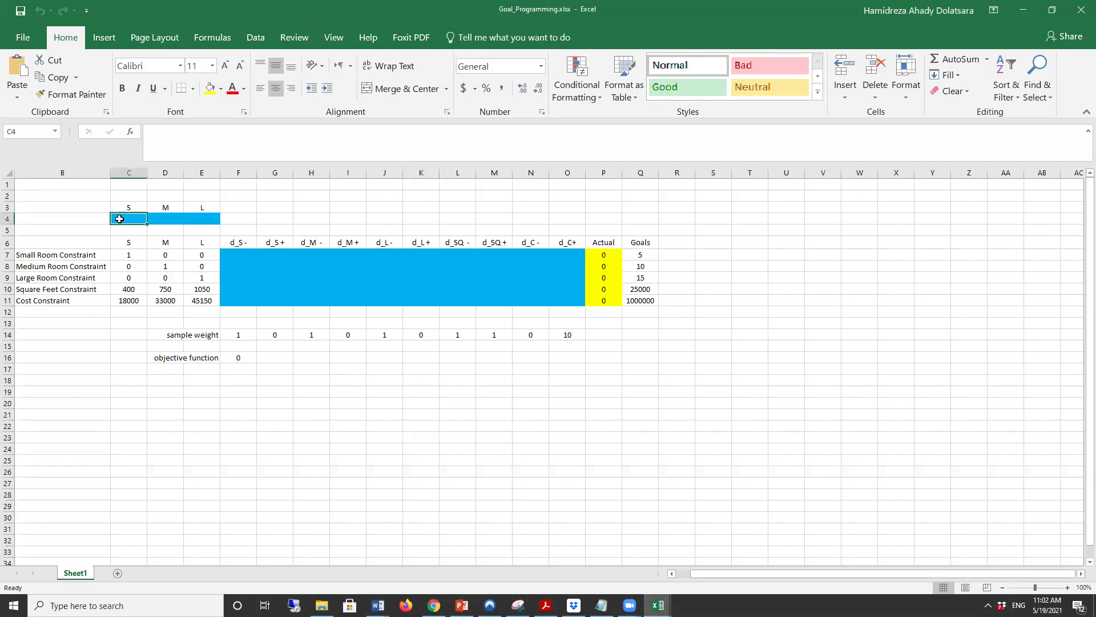
pyautogui.moveTo(120, 219)
pyautogui.mouseDown()
pyautogui.moveTo(200, 220)
pyautogui.moveTo(123, 217)
pyautogui.mouseUp()
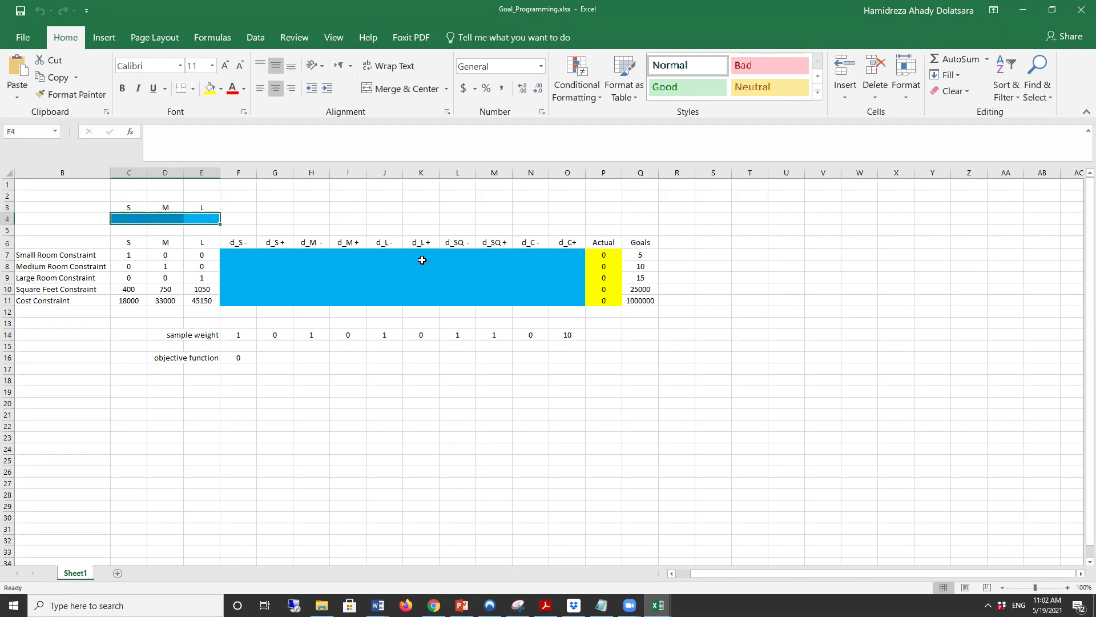
pyautogui.click(331, 416)
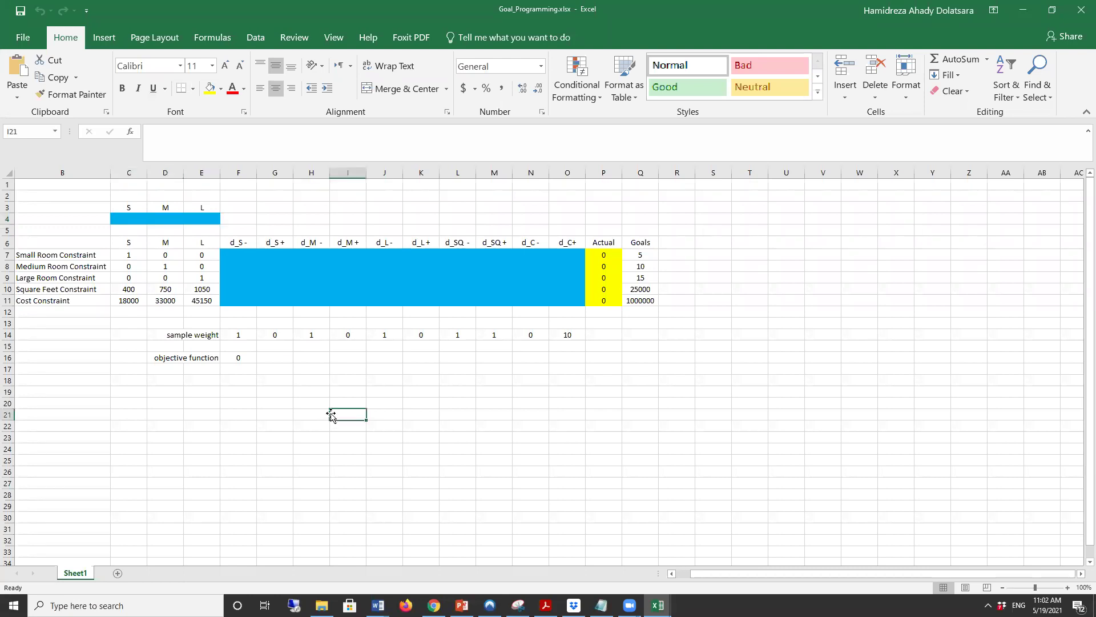
pyautogui.moveTo(227, 242); pyautogui.dragTo(566, 236)
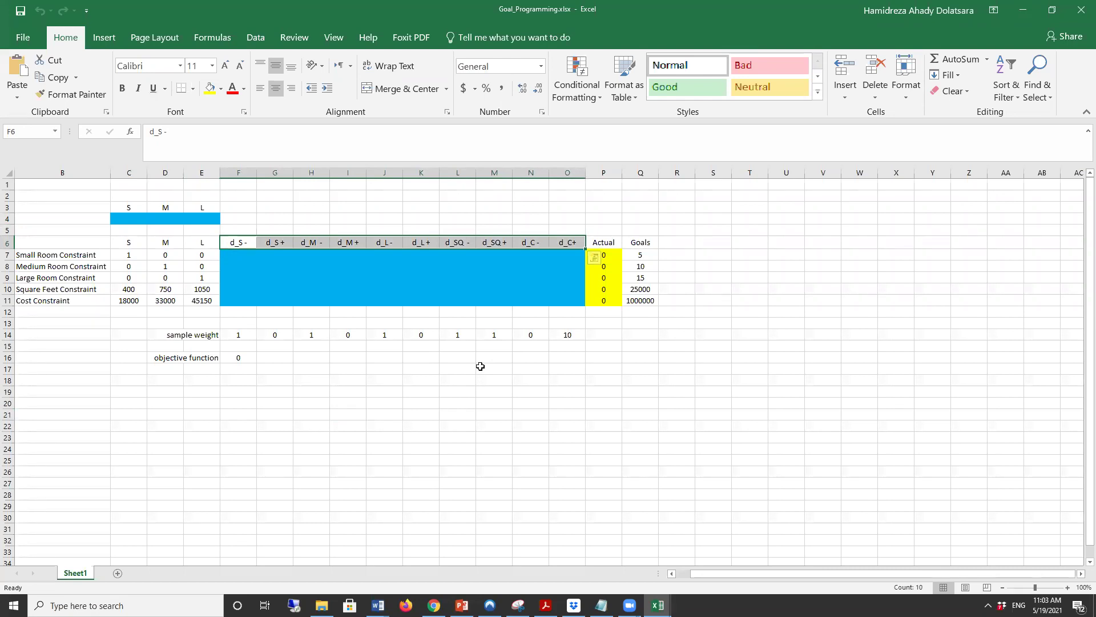
pyautogui.moveTo(563, 300); pyautogui.dragTo(107, 203)
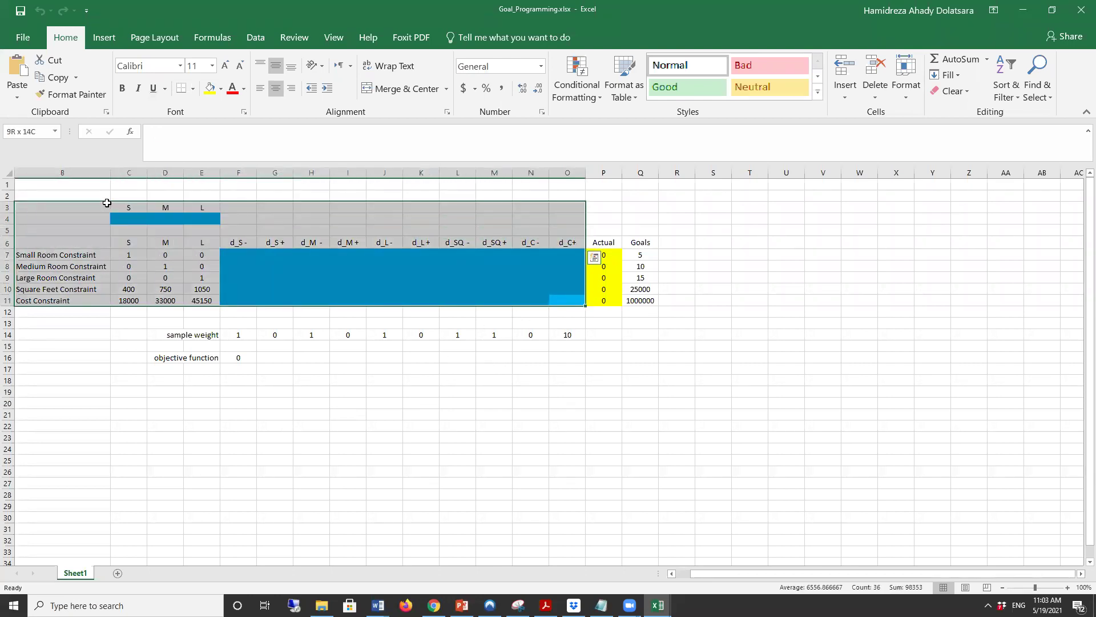
pyautogui.click(295, 333)
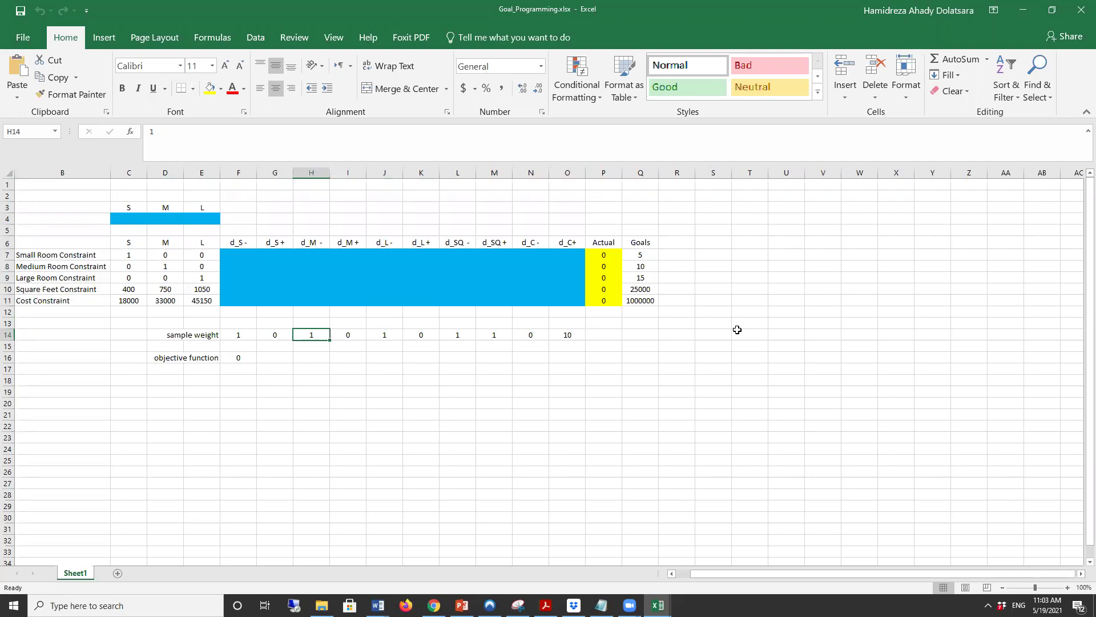
pyautogui.click(609, 257)
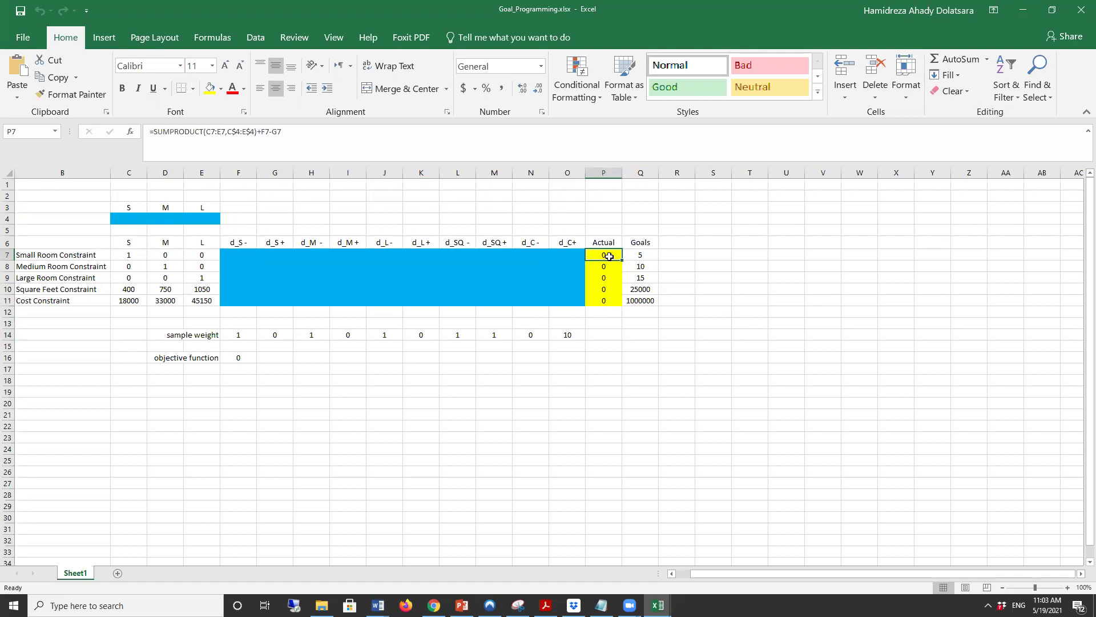
# Examine the small-room Actual formula in P7, its referenced deviation cells, and the matching small-room goal in Q7.
pyautogui.doubleClick(610, 257)
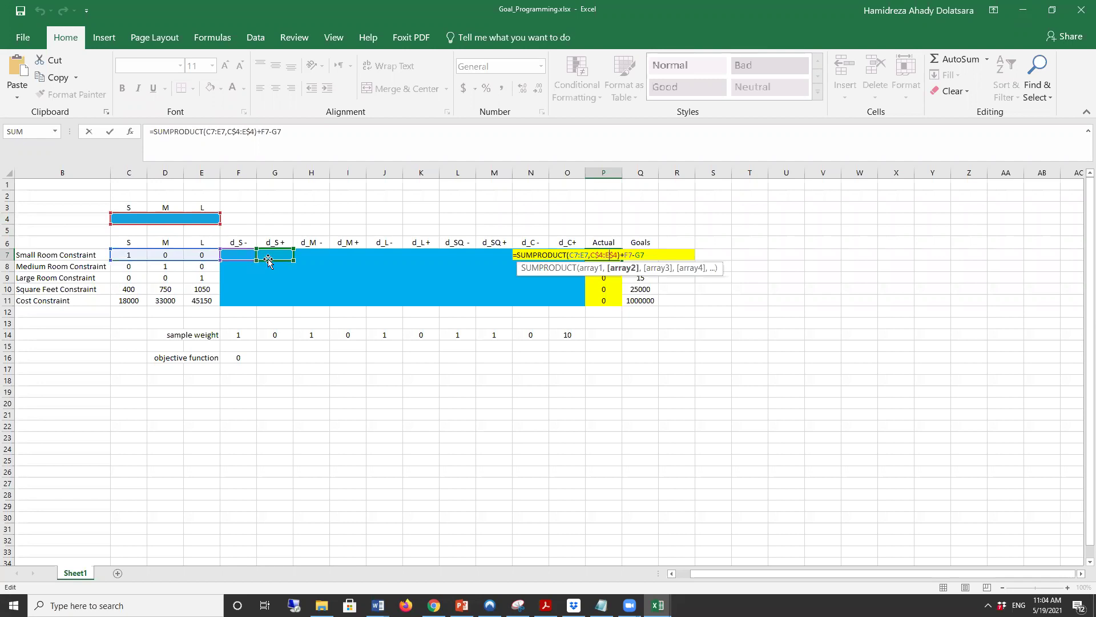
pyautogui.hotkey('ctrl', 'Return')
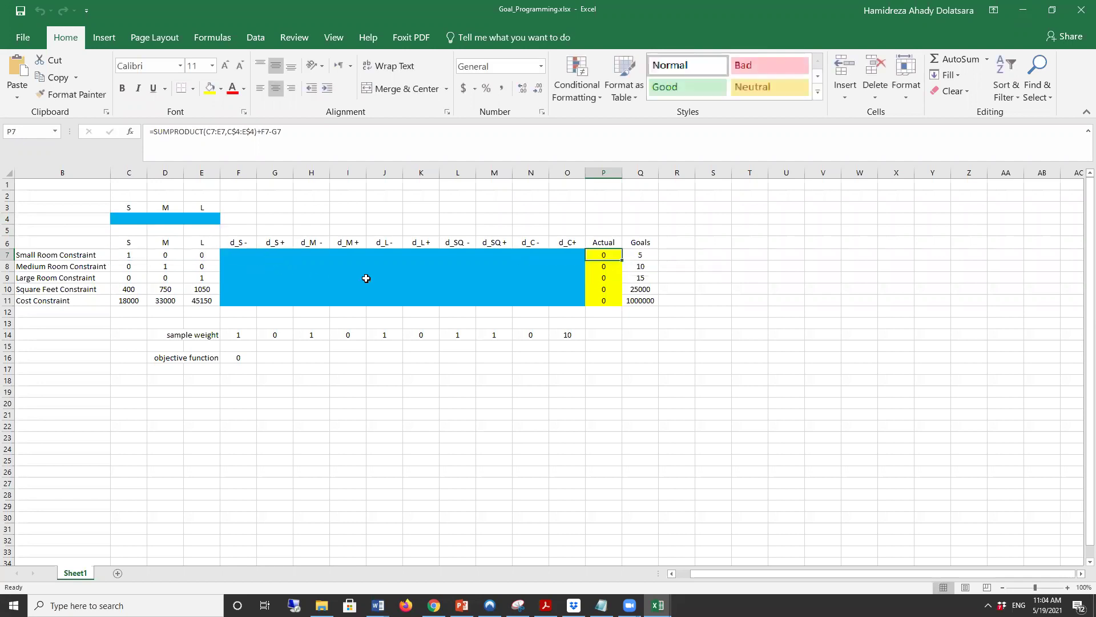
pyautogui.doubleClick(613, 255)
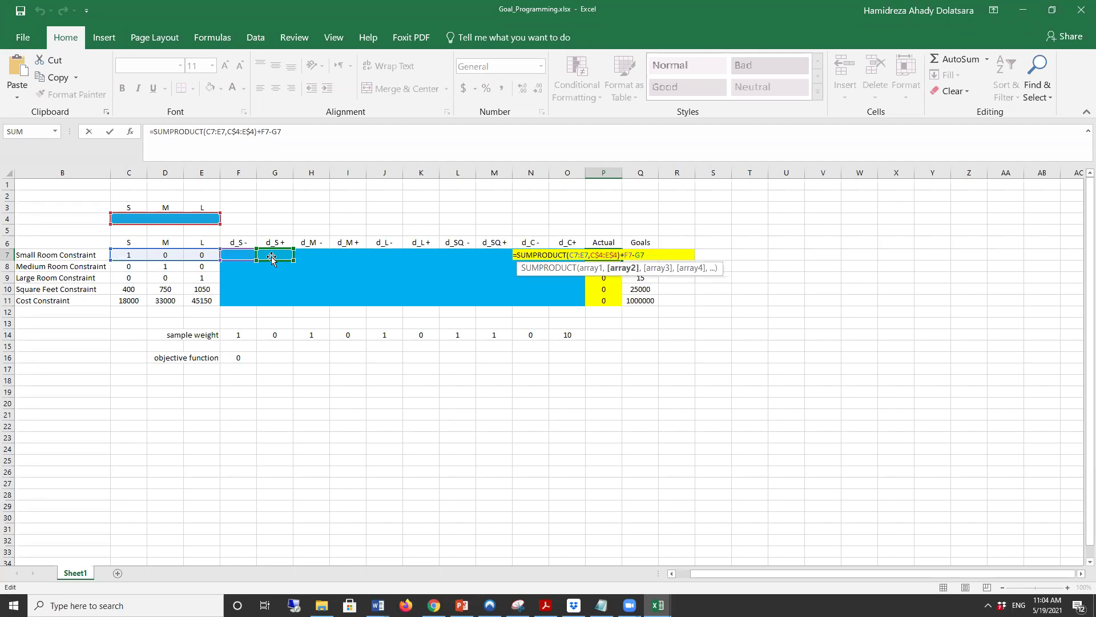
pyautogui.press('Escape')
pyautogui.click(649, 256)
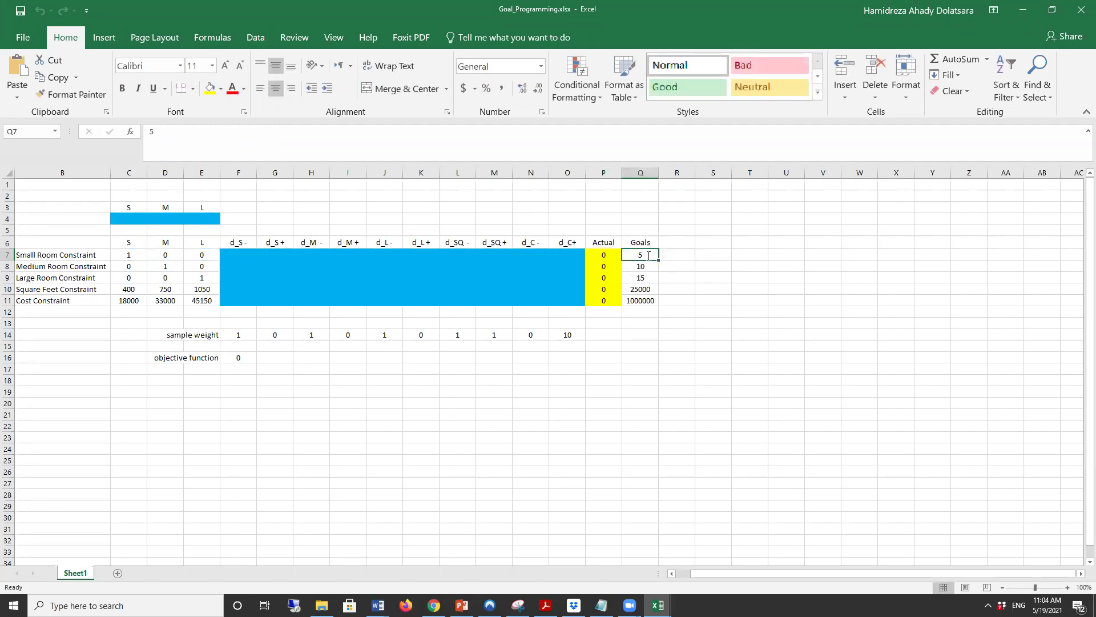
pyautogui.click(611, 255)
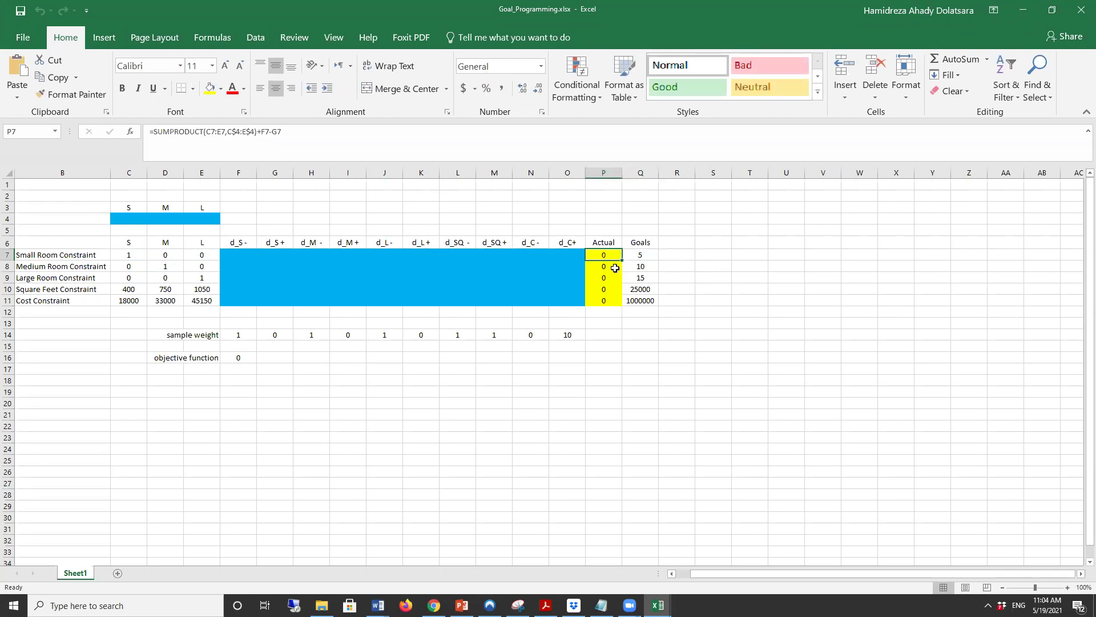
# Inspect the Actual formulas of the medium and large room constraints in P8 and P9 with their referenced cells.
pyautogui.click(615, 268)
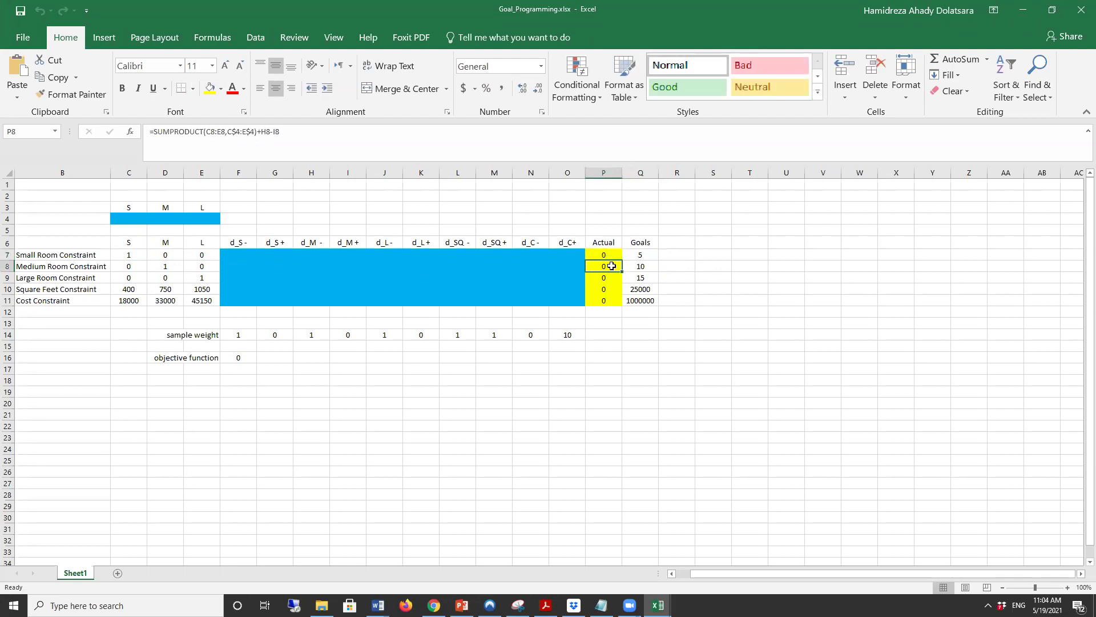
pyautogui.doubleClick(615, 268)
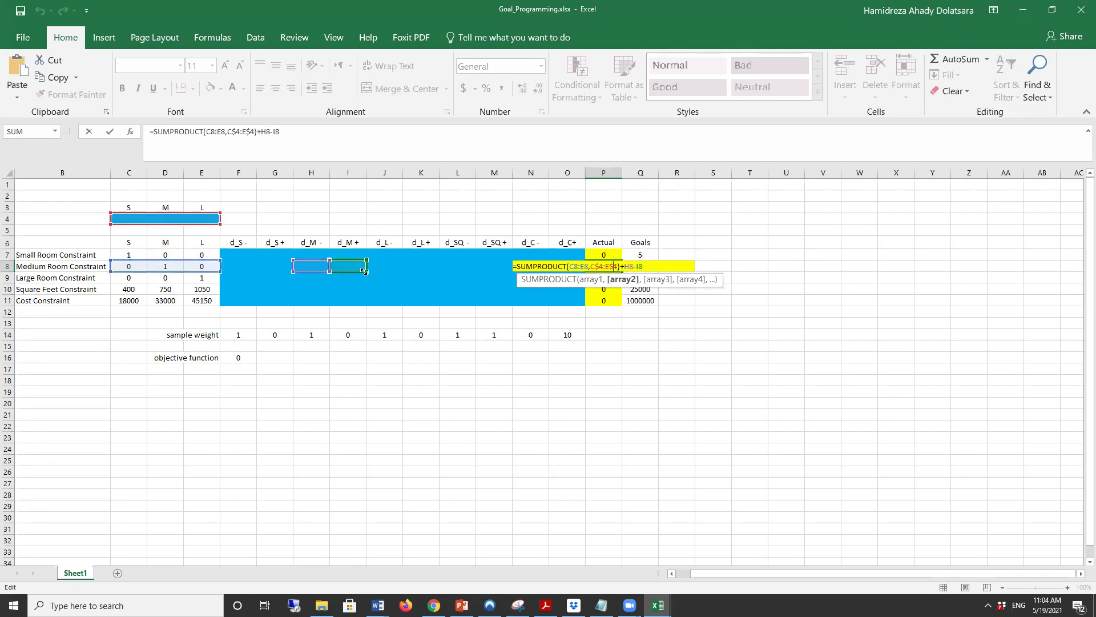
pyautogui.press('Escape')
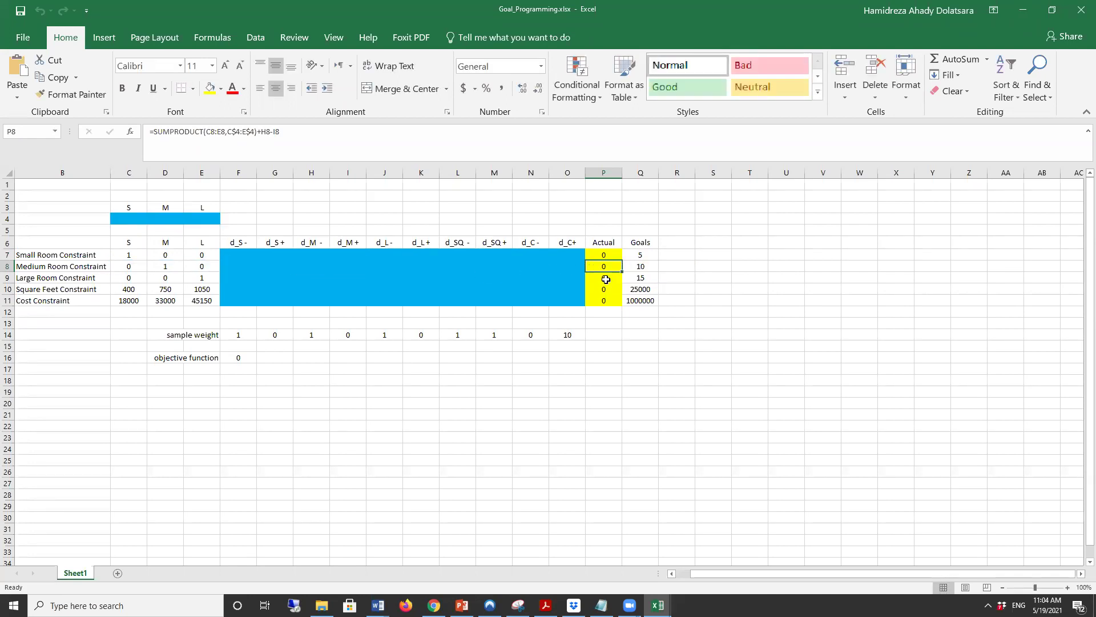
pyautogui.click(603, 278)
pyautogui.doubleClick(604, 278)
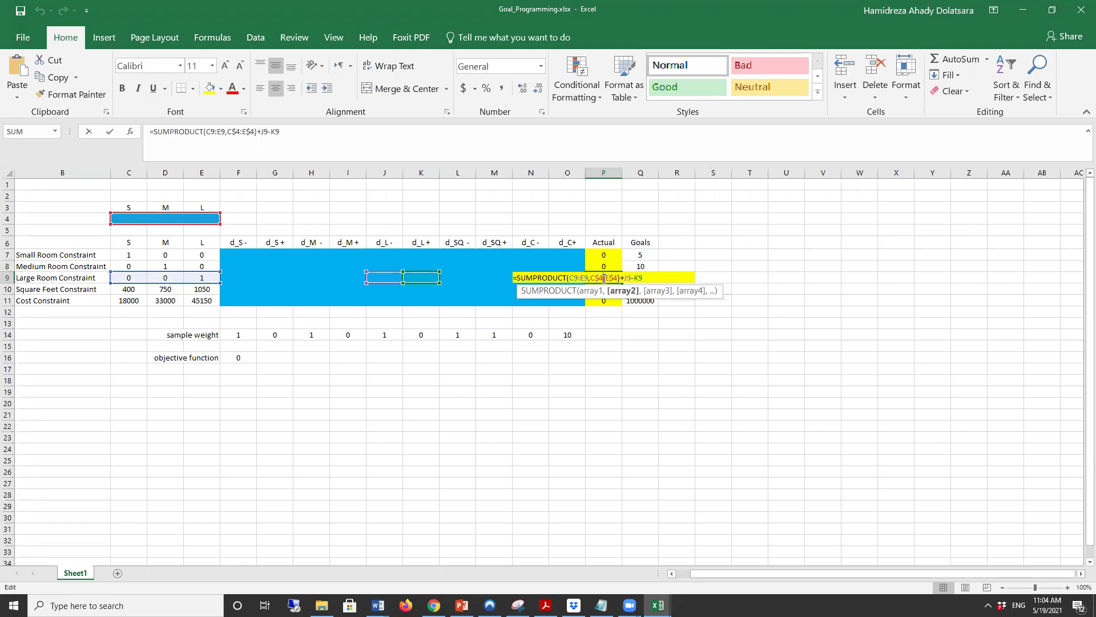
pyautogui.press('Return')
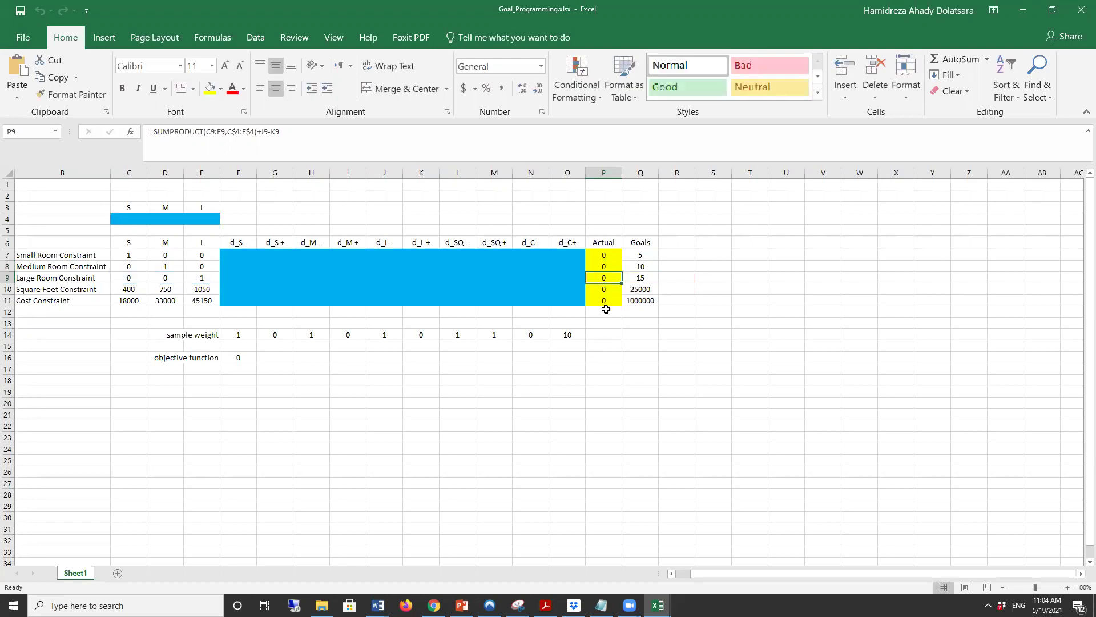
# Inspect the Actual formulas of the square feet and cost constraints in P10 and P11.
pyautogui.doubleClick(604, 289)
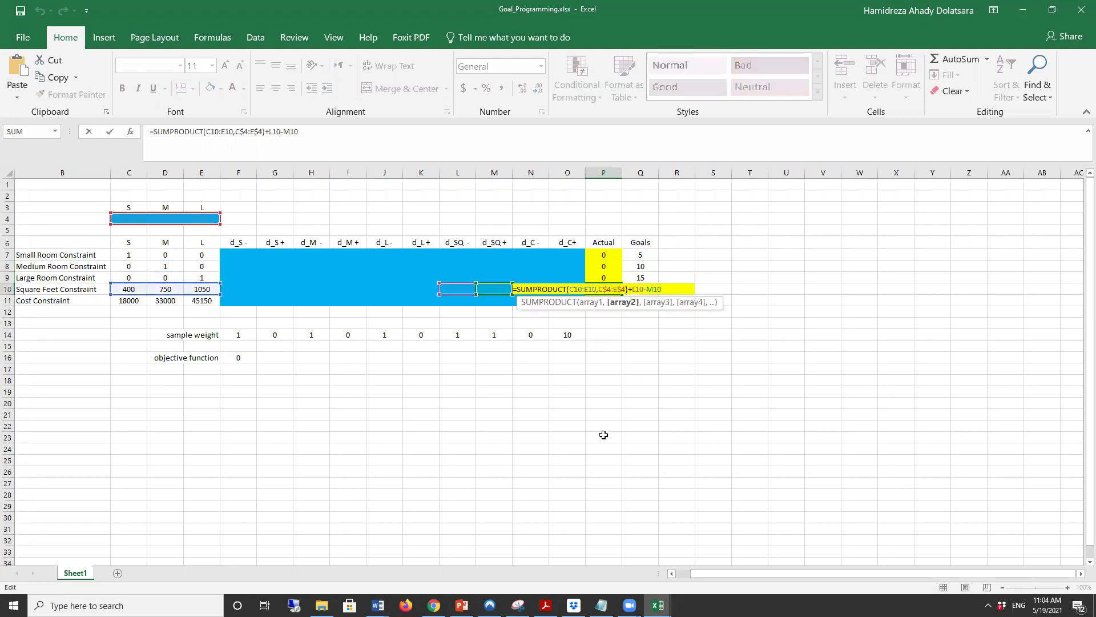
pyautogui.press('Return')
pyautogui.doubleClick(604, 301)
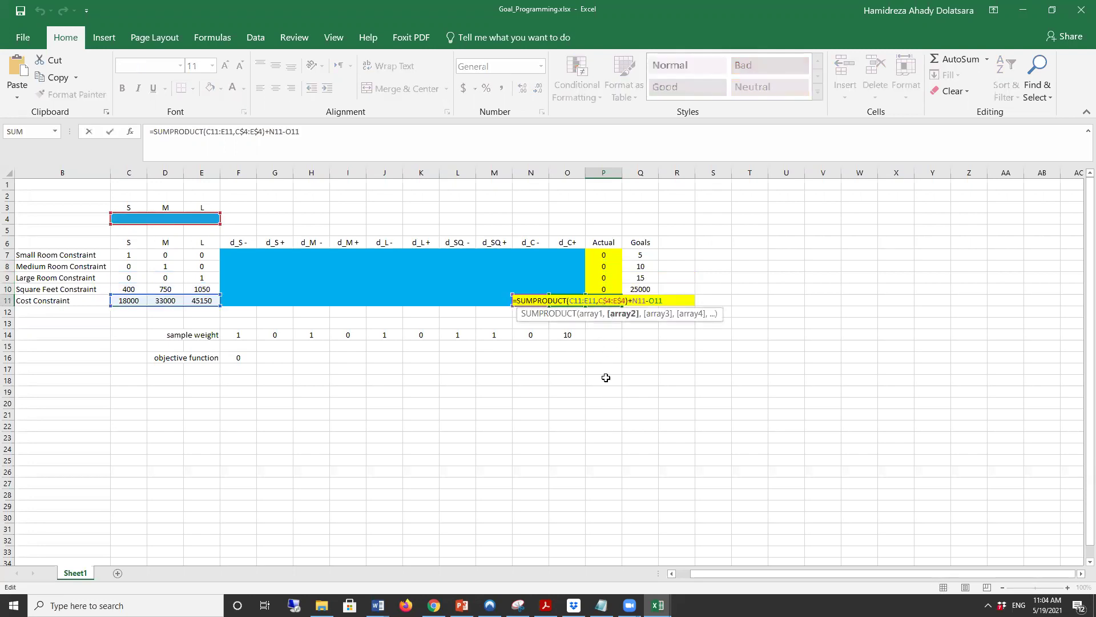
pyautogui.press('Escape')
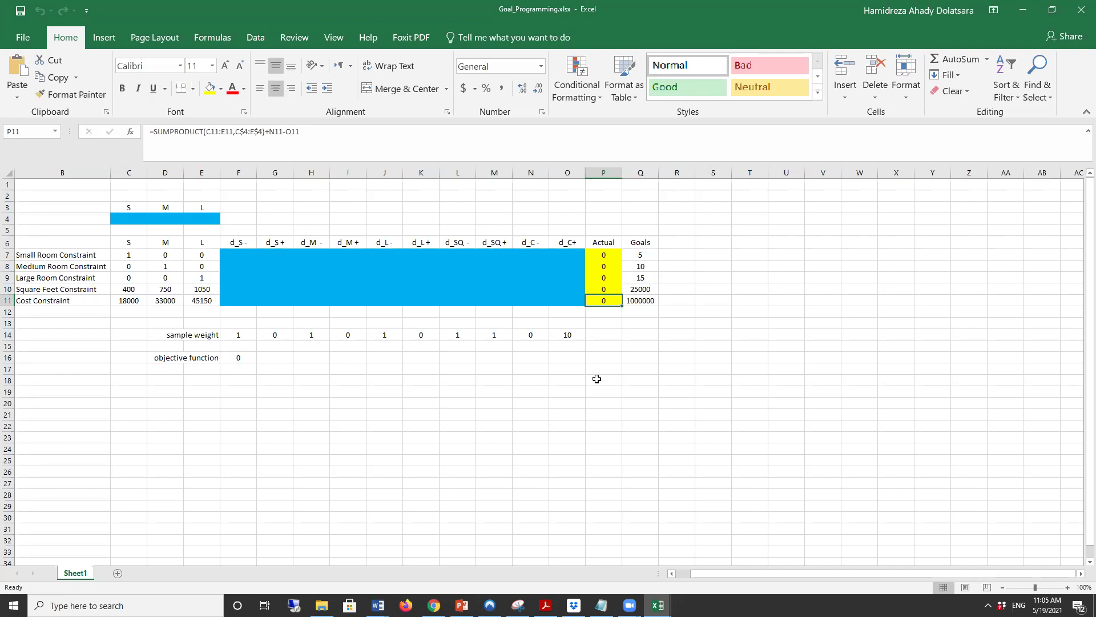
# Examine the sample weights in F14:O14, including the weight of the positive cost deviation in O14.
pyautogui.moveTo(246, 336); pyautogui.dragTo(576, 333)
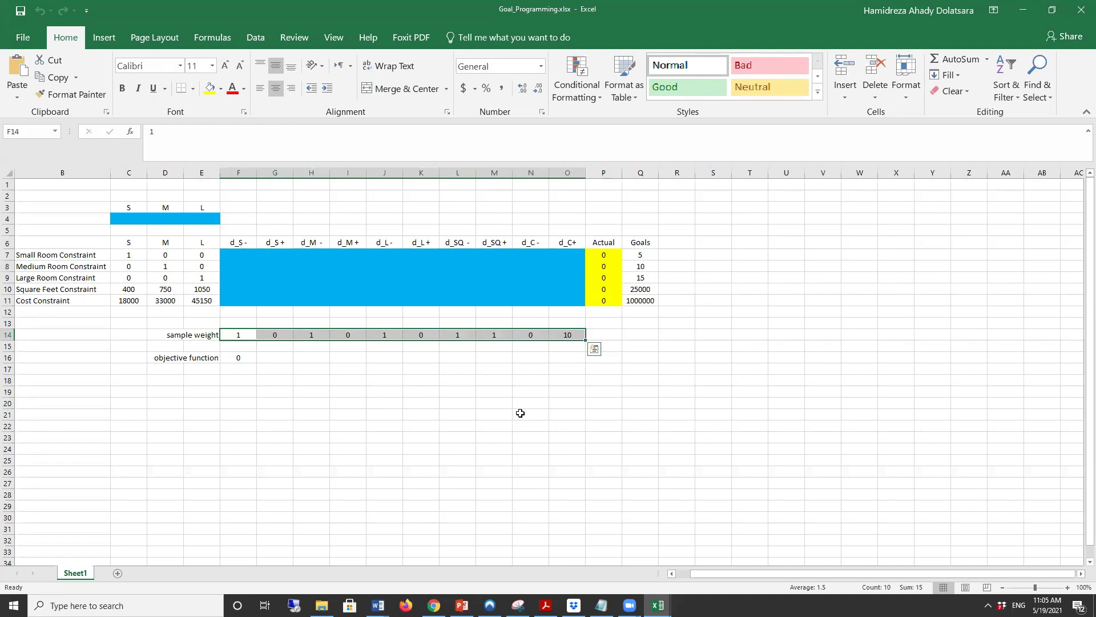
pyautogui.click(454, 415)
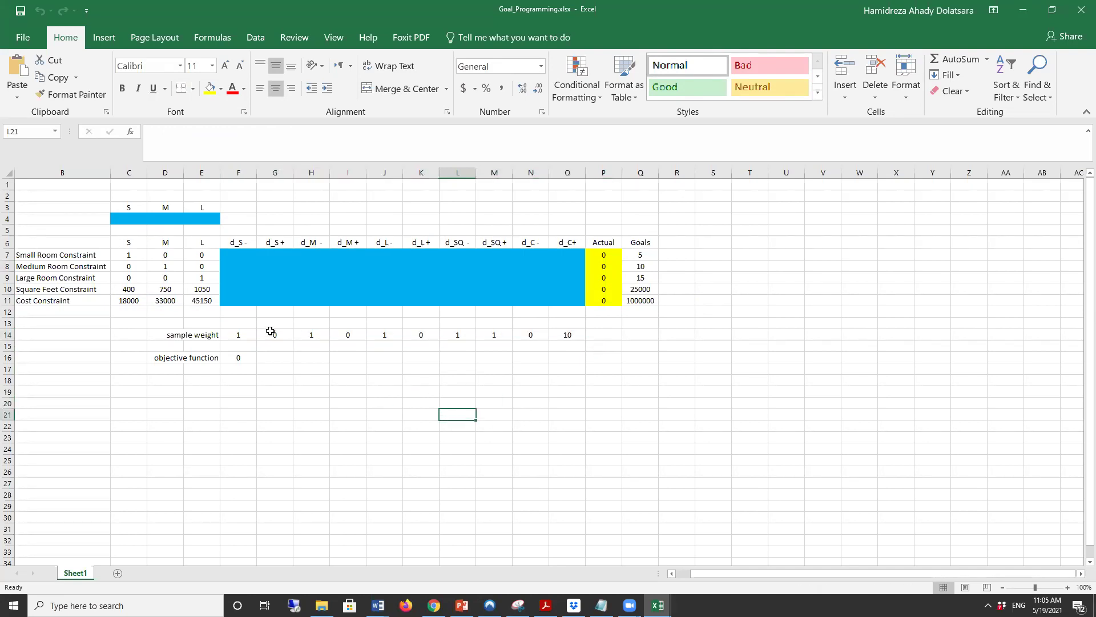
pyautogui.click(564, 336)
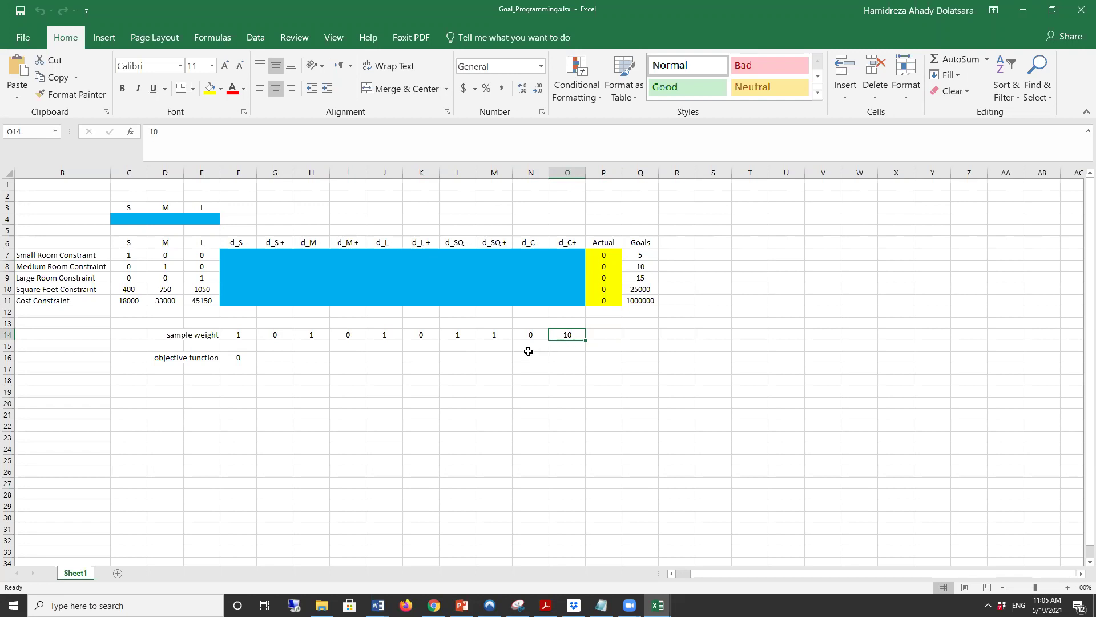
pyautogui.moveTo(239, 334); pyautogui.dragTo(573, 331)
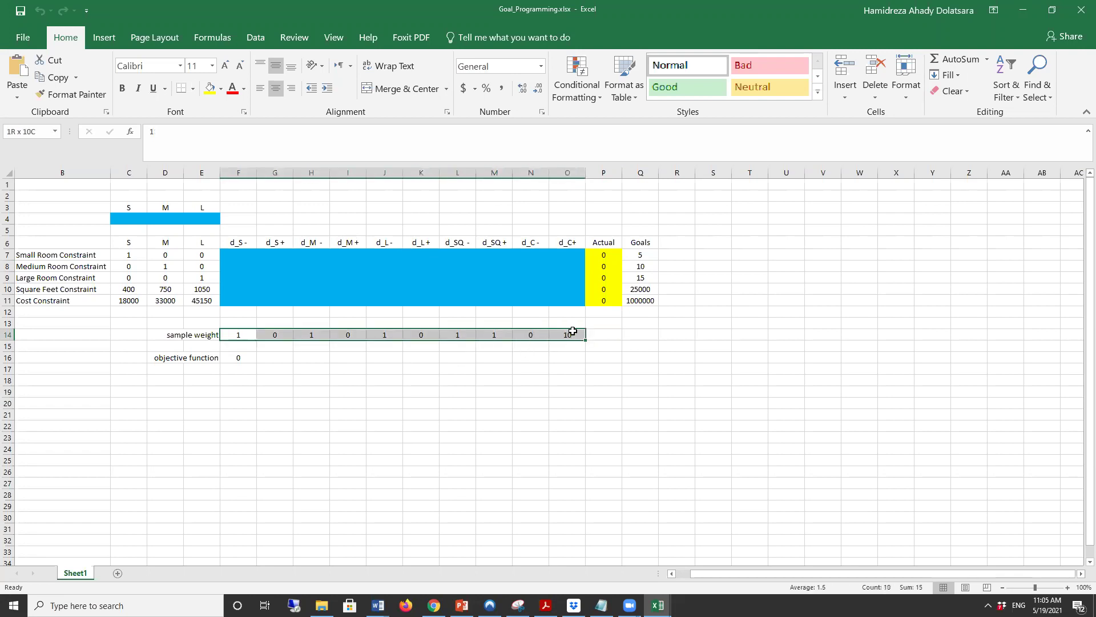
pyautogui.click(588, 403)
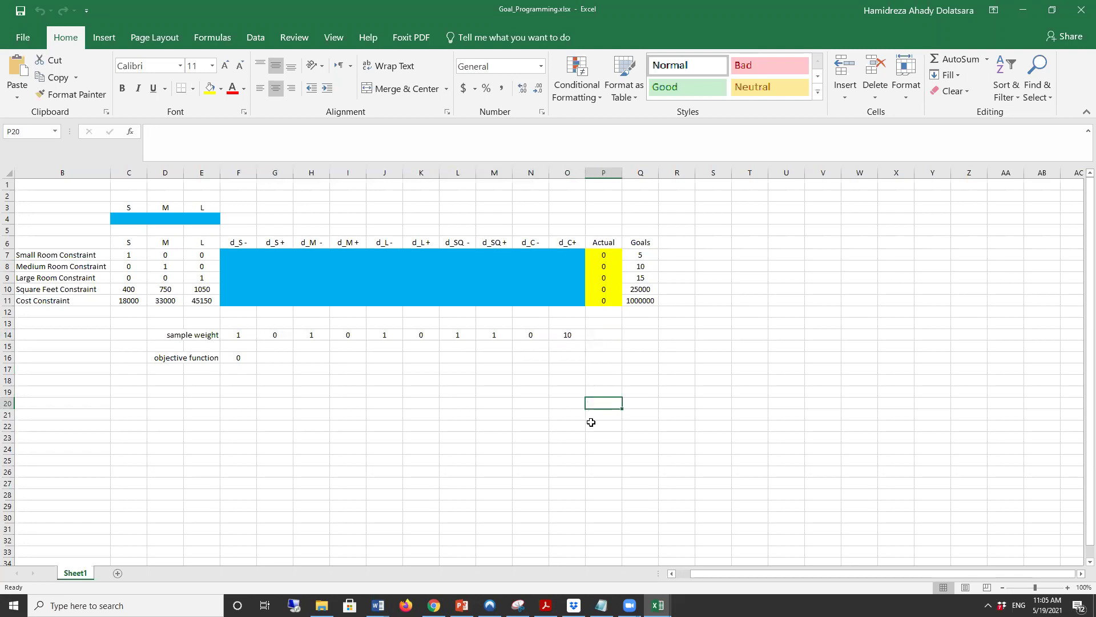
# Fill the sample weight cells F14:O14 with light green.
pyautogui.moveTo(239, 335); pyautogui.dragTo(570, 333)
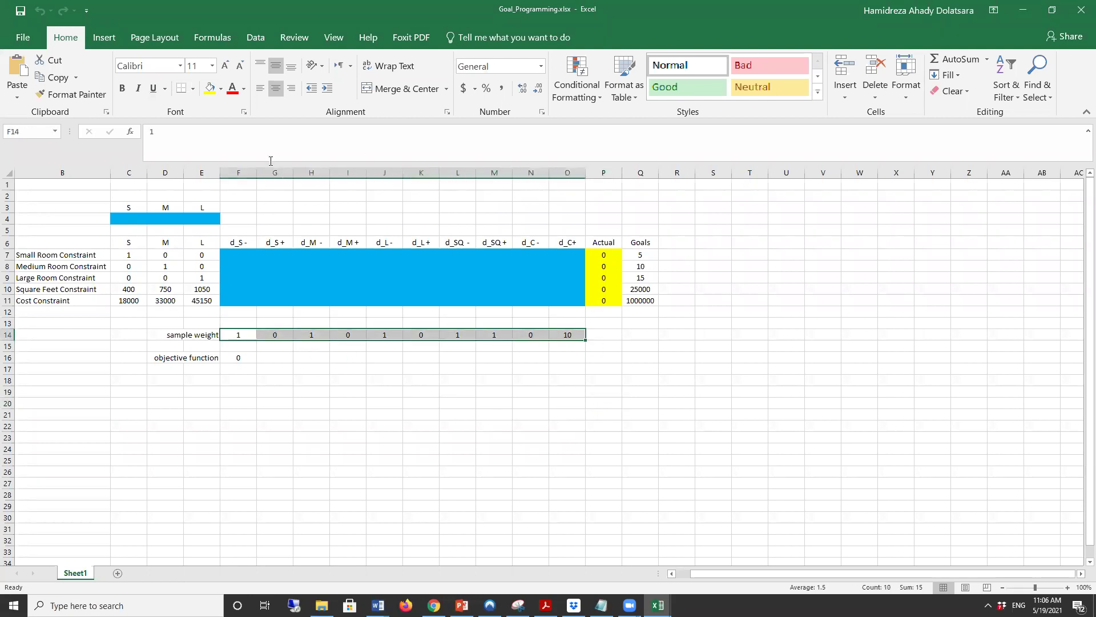
pyautogui.click(220, 89)
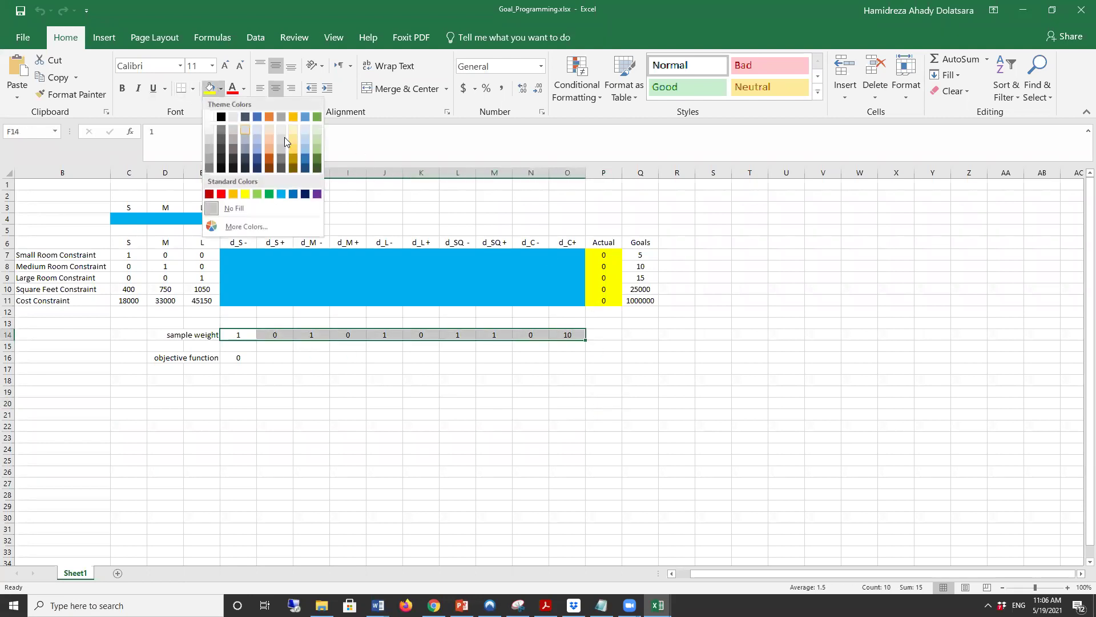
pyautogui.click(317, 139)
pyautogui.click(426, 448)
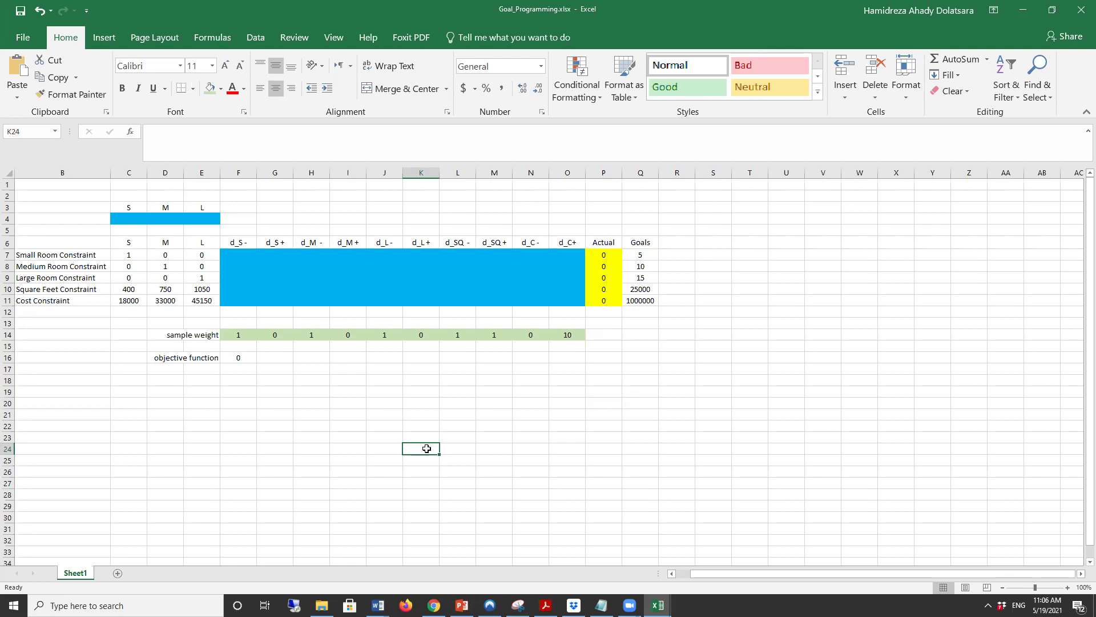
# Examine the objective function formula in F16, particularly its first term F7*F14/Q7 and last term O11*O14/Q11.
pyautogui.click(240, 361)
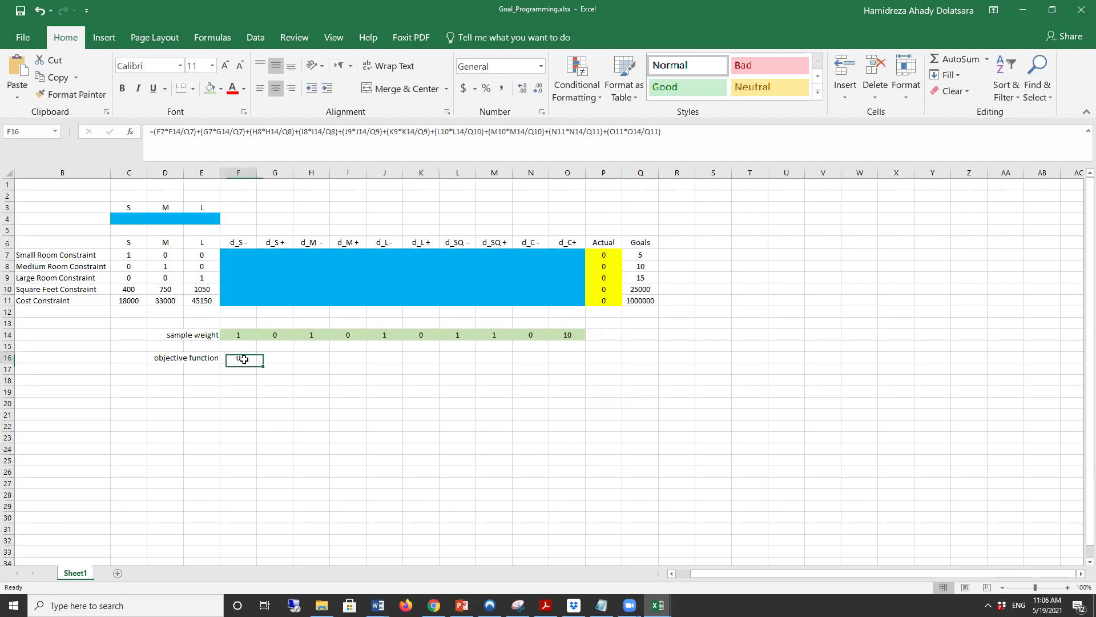
pyautogui.doubleClick(240, 363)
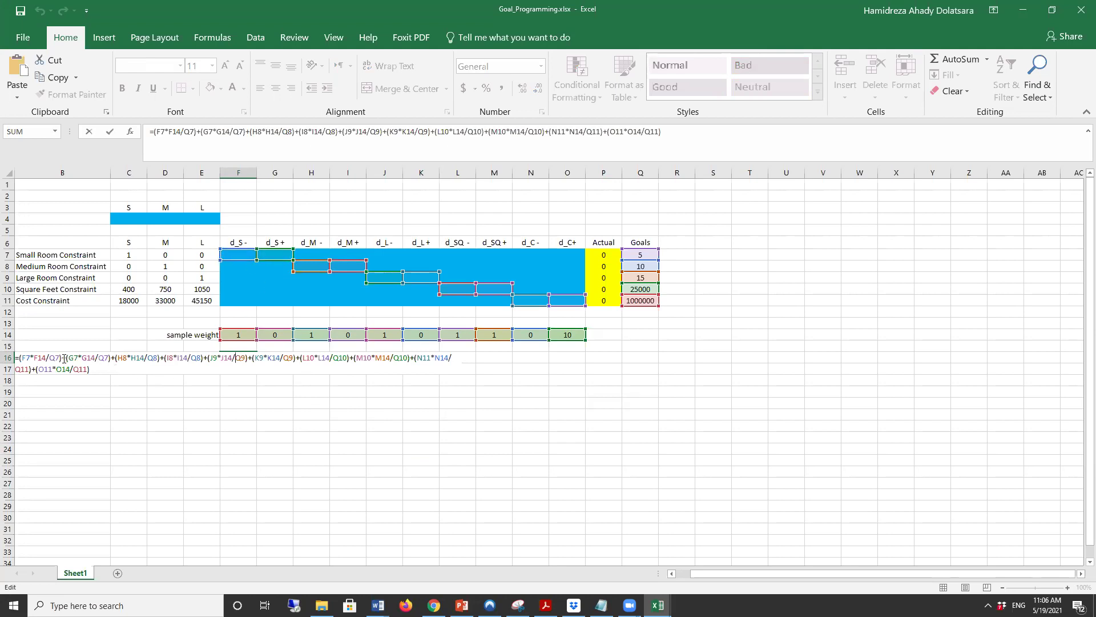
pyautogui.moveTo(64, 358); pyautogui.dragTo(19, 355)
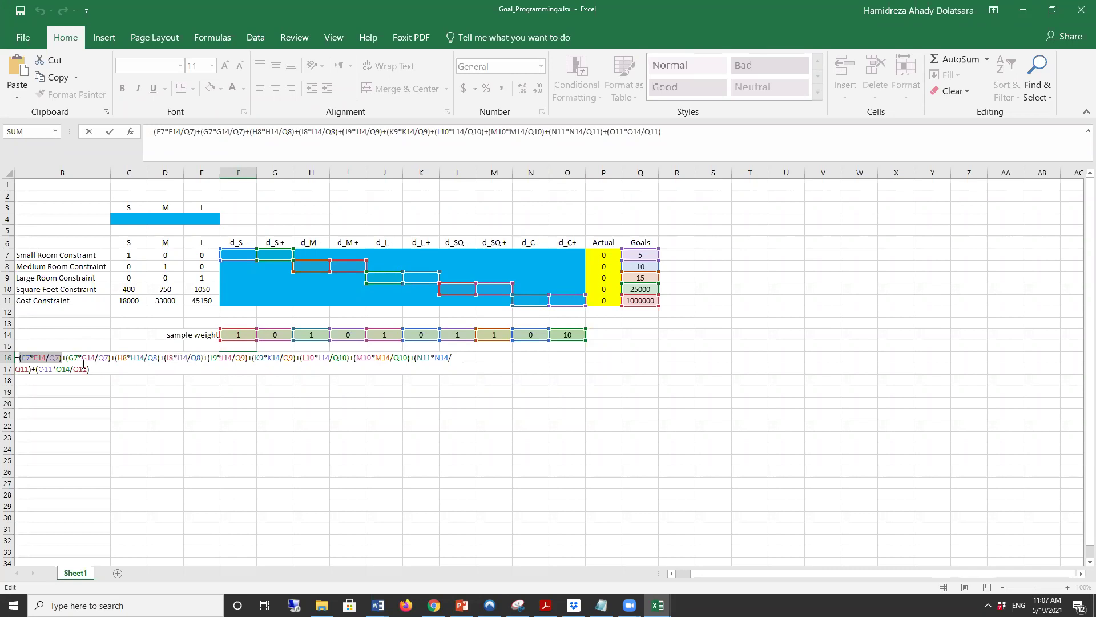
pyautogui.moveTo(87, 370); pyautogui.dragTo(38, 369)
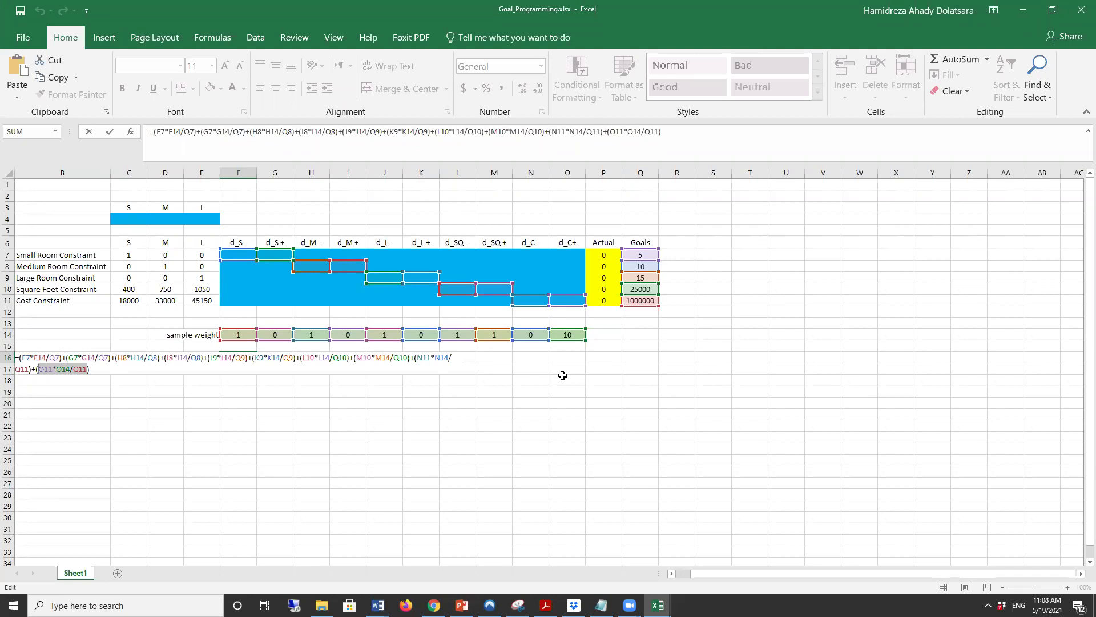
pyautogui.press('Return')
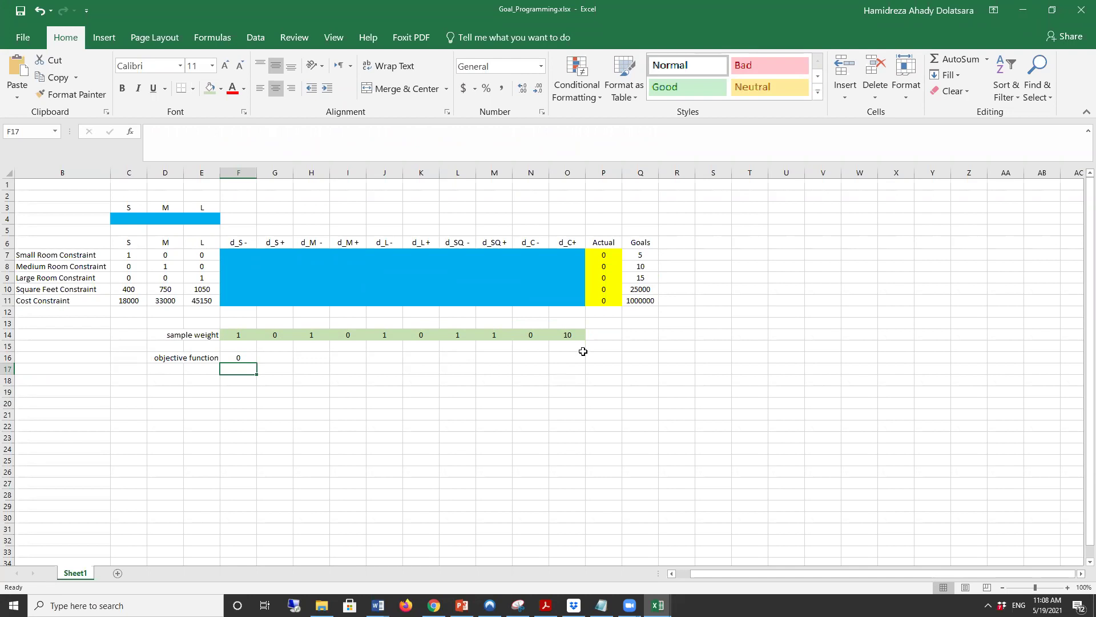
# Start a small-room example below the model with the heading S in G19 and the value 3 in G20.
pyautogui.click(601, 254)
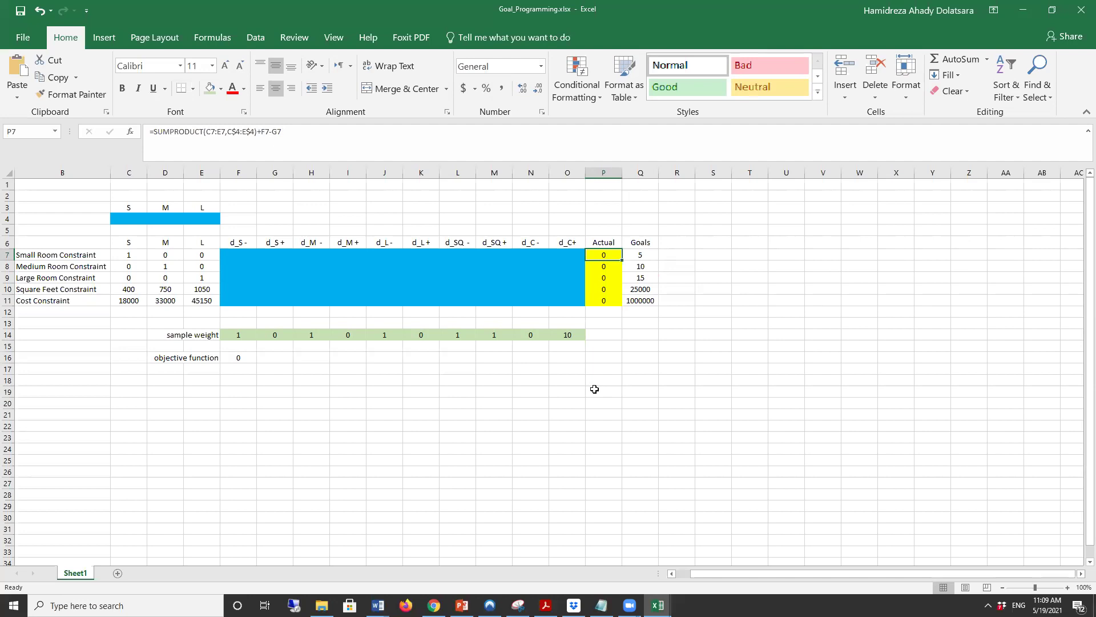
pyautogui.click(279, 405)
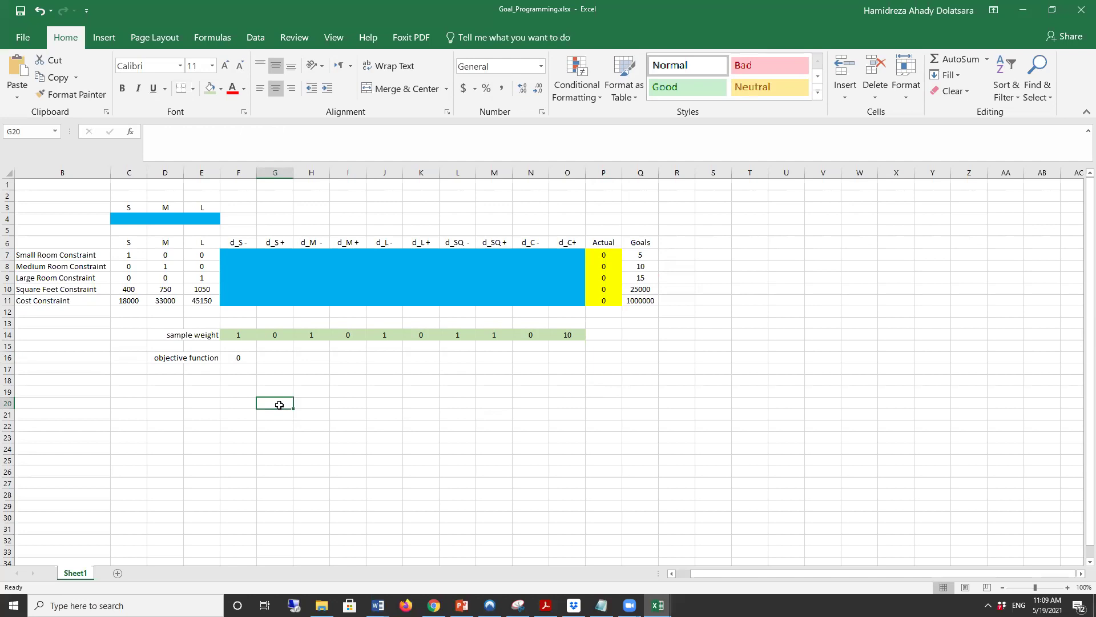
pyautogui.click(270, 392)
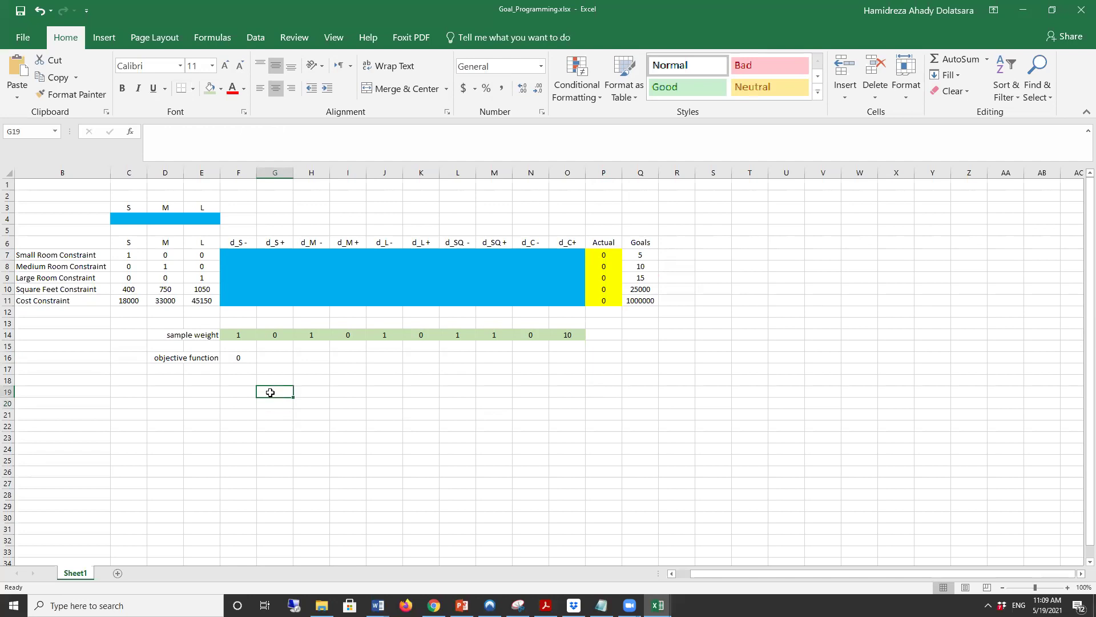
pyautogui.write('S')
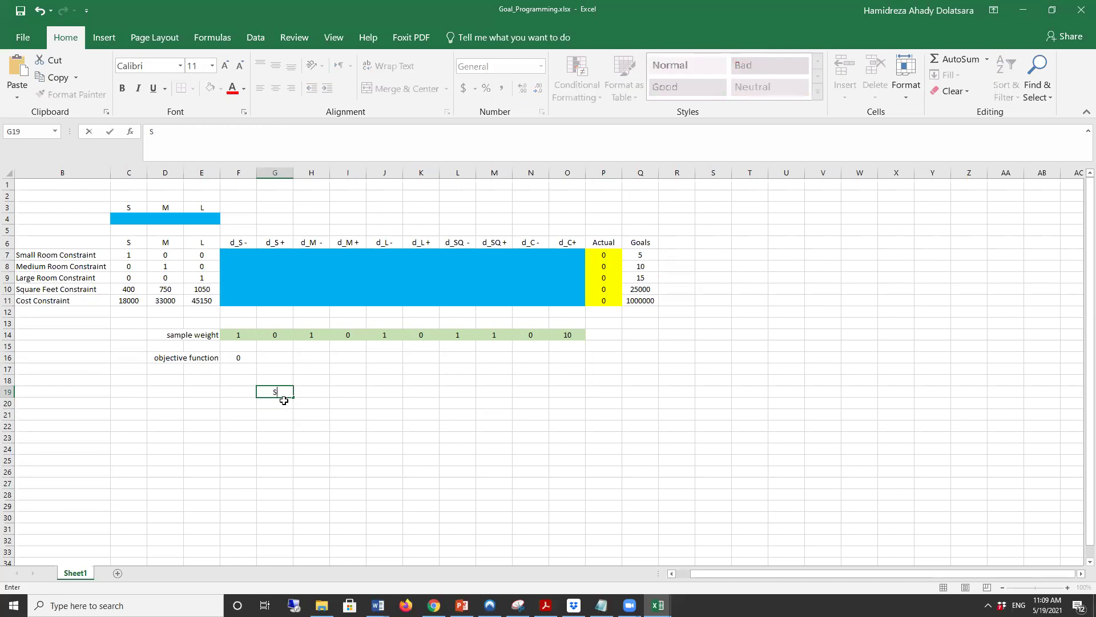
pyautogui.press('Return')
pyautogui.write('3')
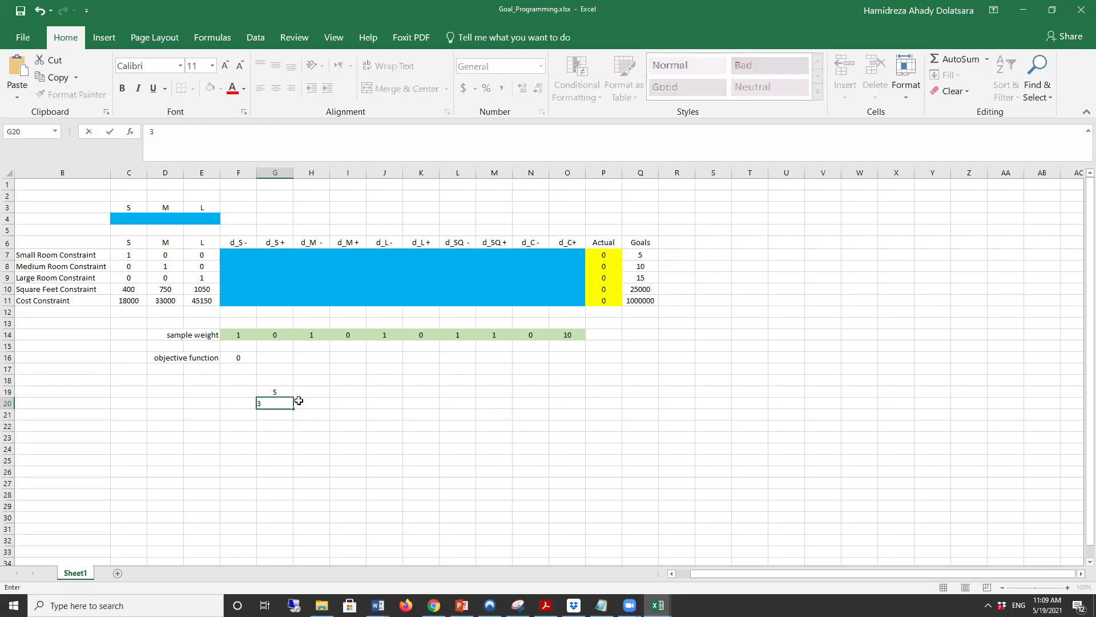
# Copy the d_S - and d_S + headings from F6:G6 to H19:I19 beside the S heading.
pyautogui.click(311, 393)
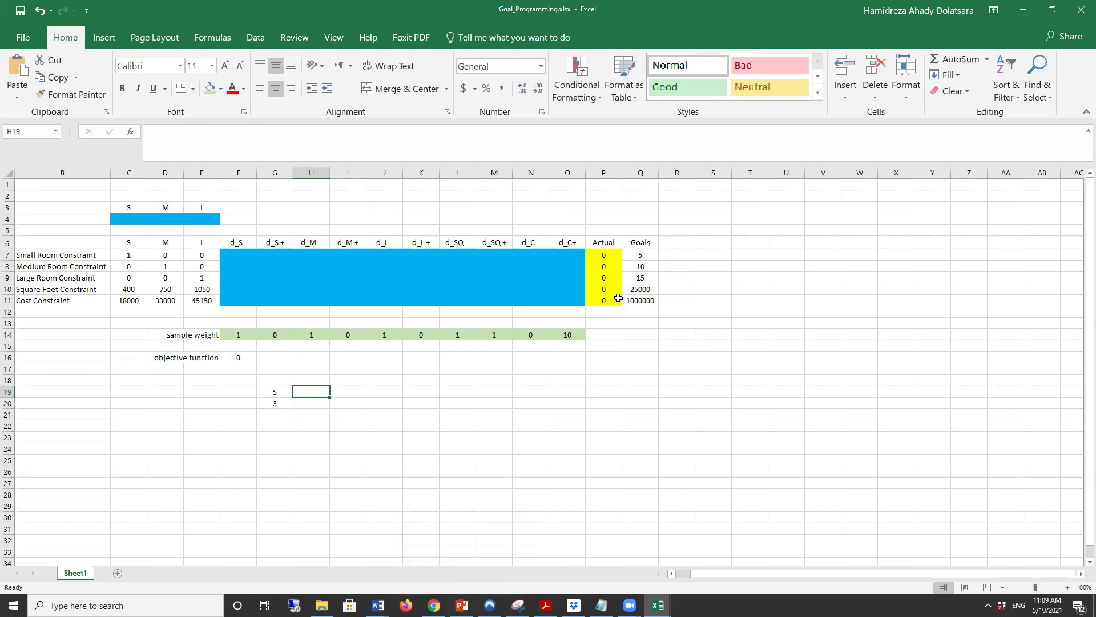
pyautogui.moveTo(251, 238); pyautogui.dragTo(276, 240)
pyautogui.hotkey('ctrl', 'c')
pyautogui.click(318, 391)
pyautogui.hotkey('ctrl', 'v')
pyautogui.click(368, 440)
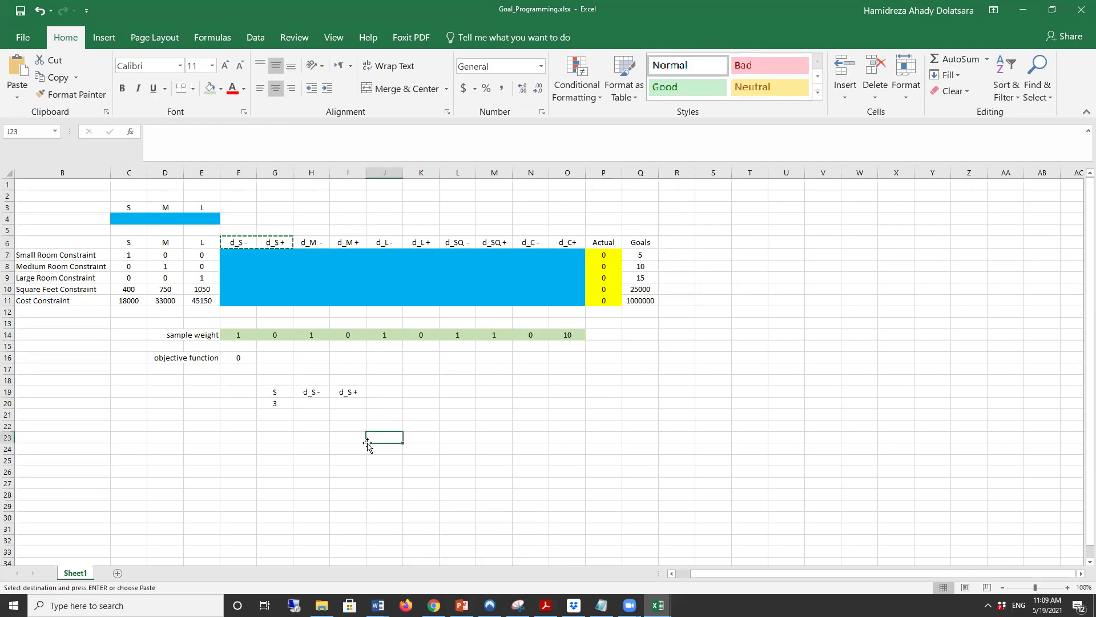
pyautogui.click(316, 404)
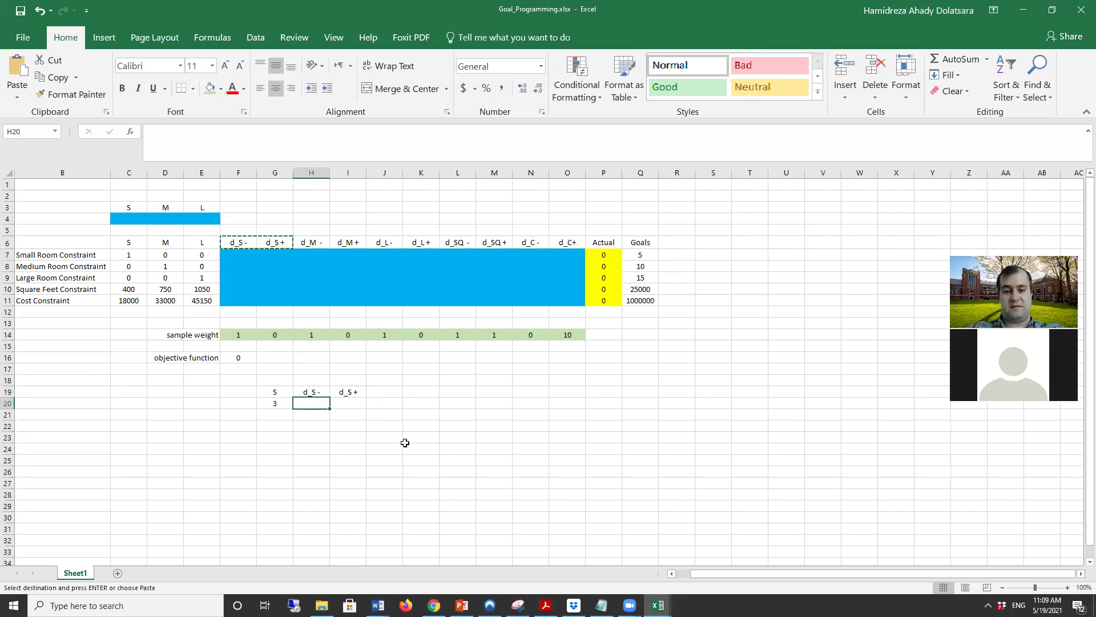
pyautogui.click(276, 403)
pyautogui.write('3')
pyautogui.press('Tab')
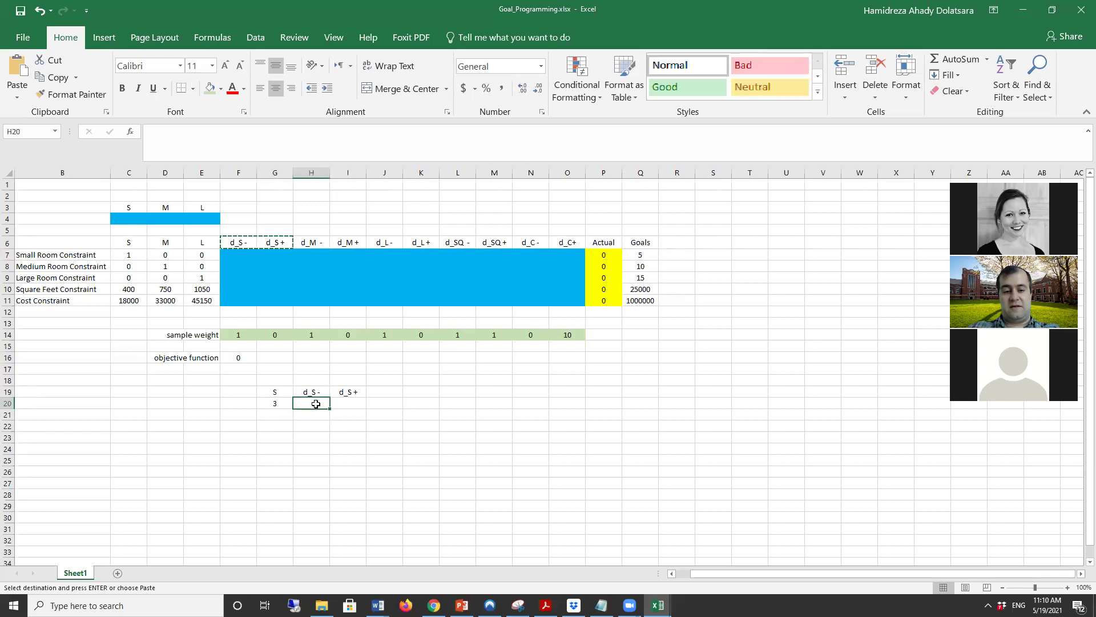
pyautogui.click(275, 394)
pyautogui.write('S')
pyautogui.press('Return')
pyautogui.moveTo(276, 394); pyautogui.dragTo(277, 401)
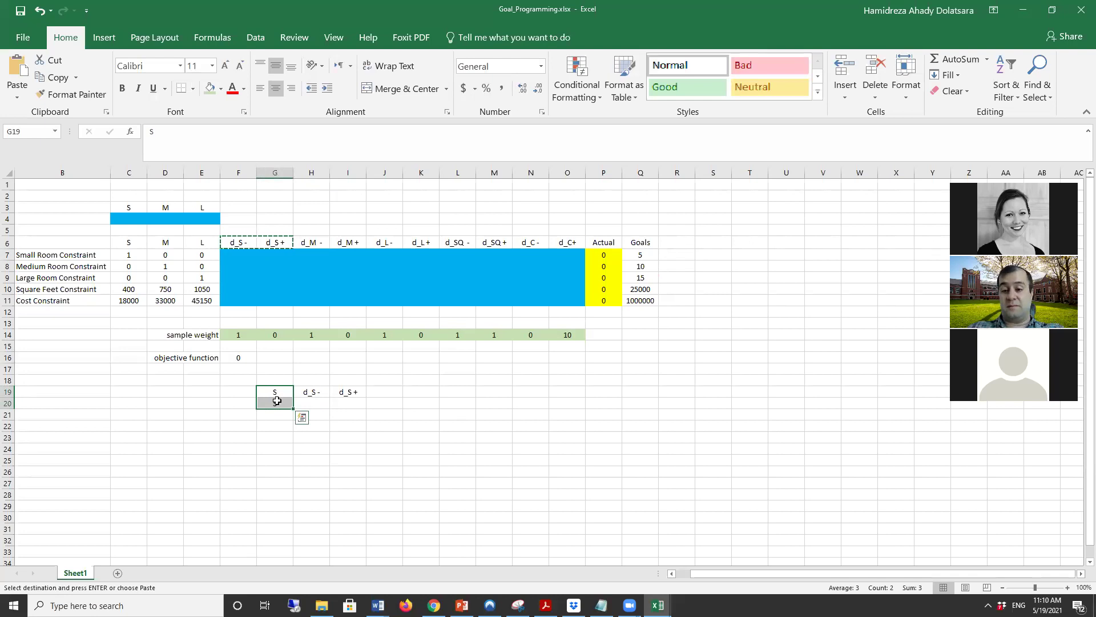
pyautogui.click(315, 400)
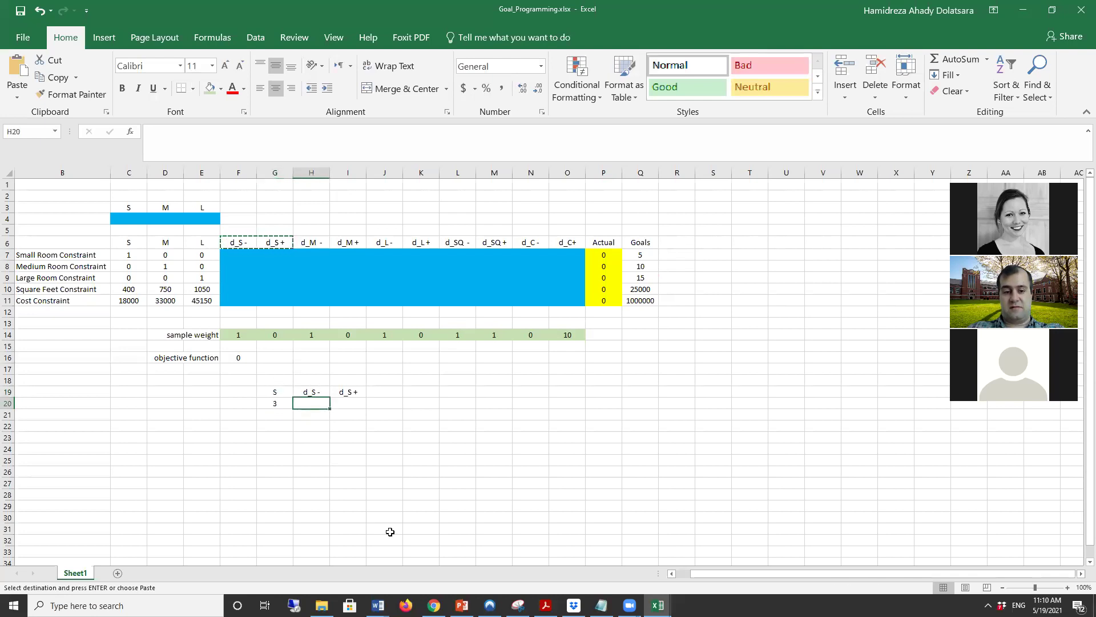
# Complete the small-room example in row 20 with 2 under d_S - and 0 under d_S +, keeping 3 under S.
pyautogui.click(275, 401)
pyautogui.write('3')
pyautogui.click(303, 401)
pyautogui.write('2')
pyautogui.press('Tab')
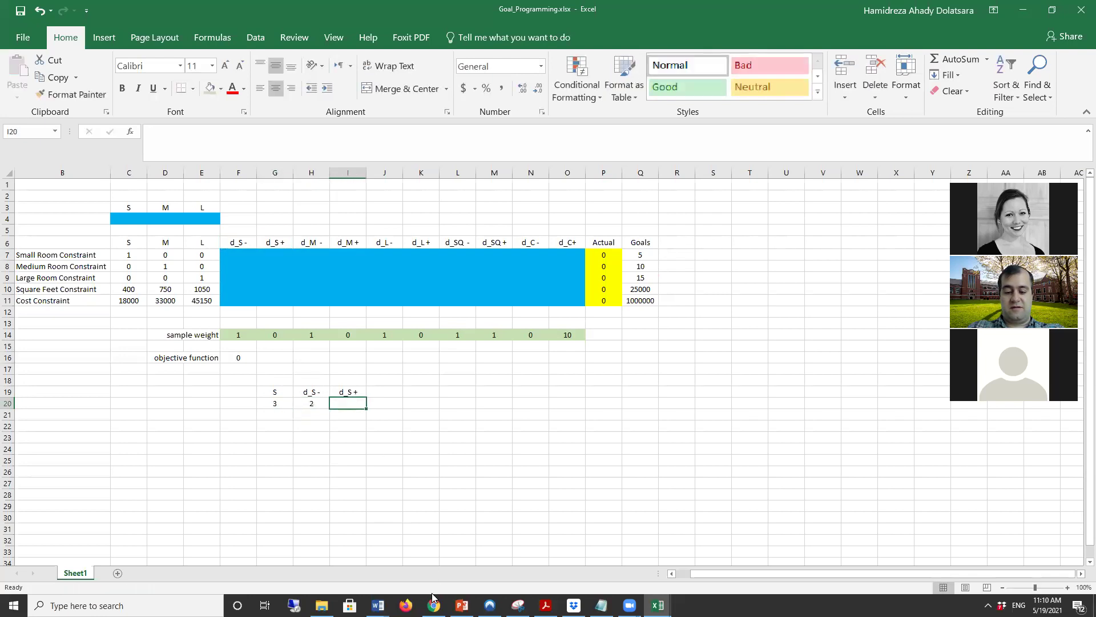
pyautogui.write('0')
pyautogui.click(426, 500)
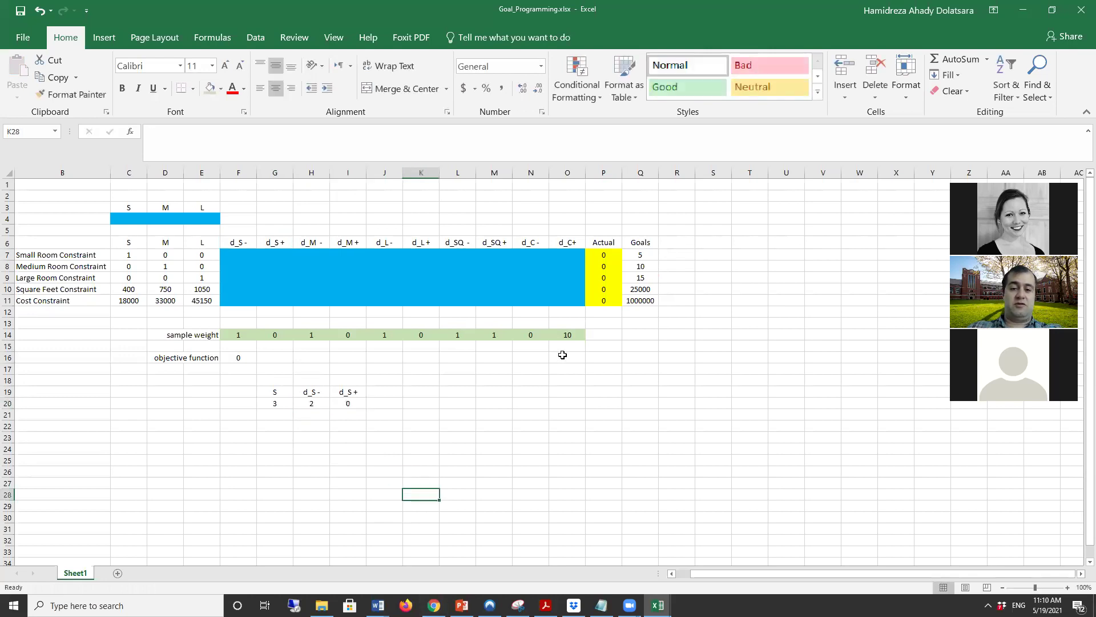
# Compare the Actual formula in P7 with the small-room soft goal equation in the Goal_Programming.docx Word document.
pyautogui.click(618, 258)
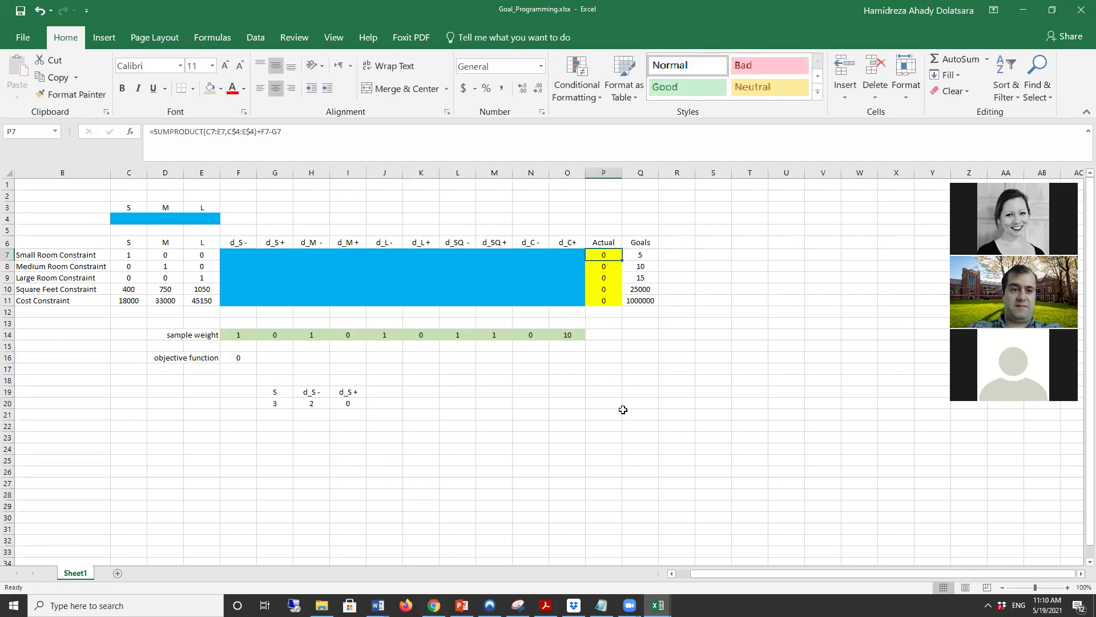
pyautogui.doubleClick(609, 254)
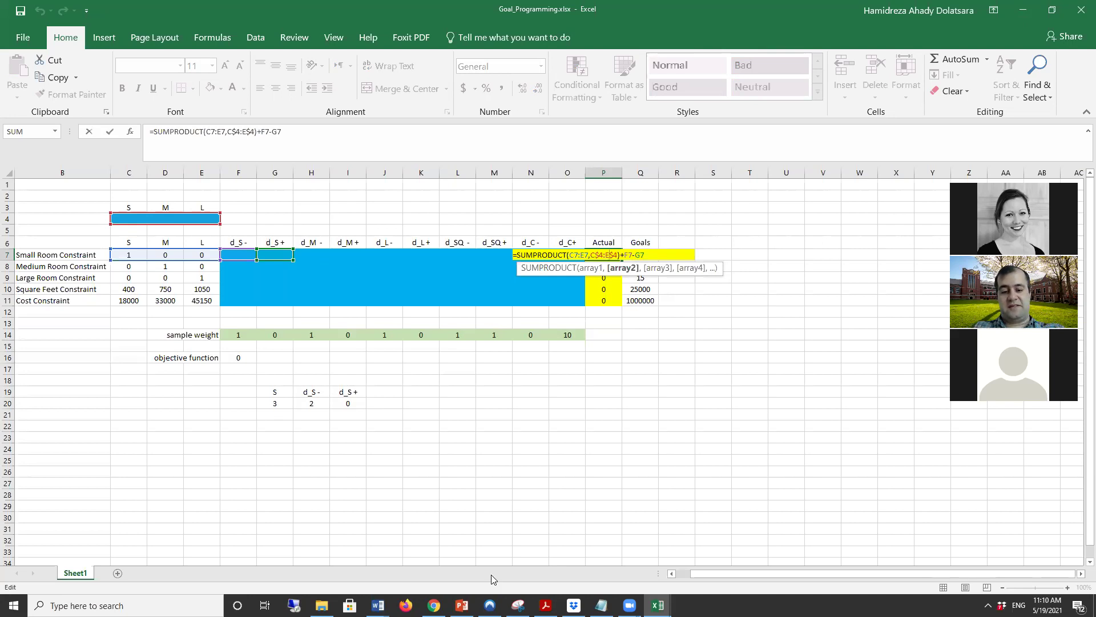
pyautogui.click(377, 605)
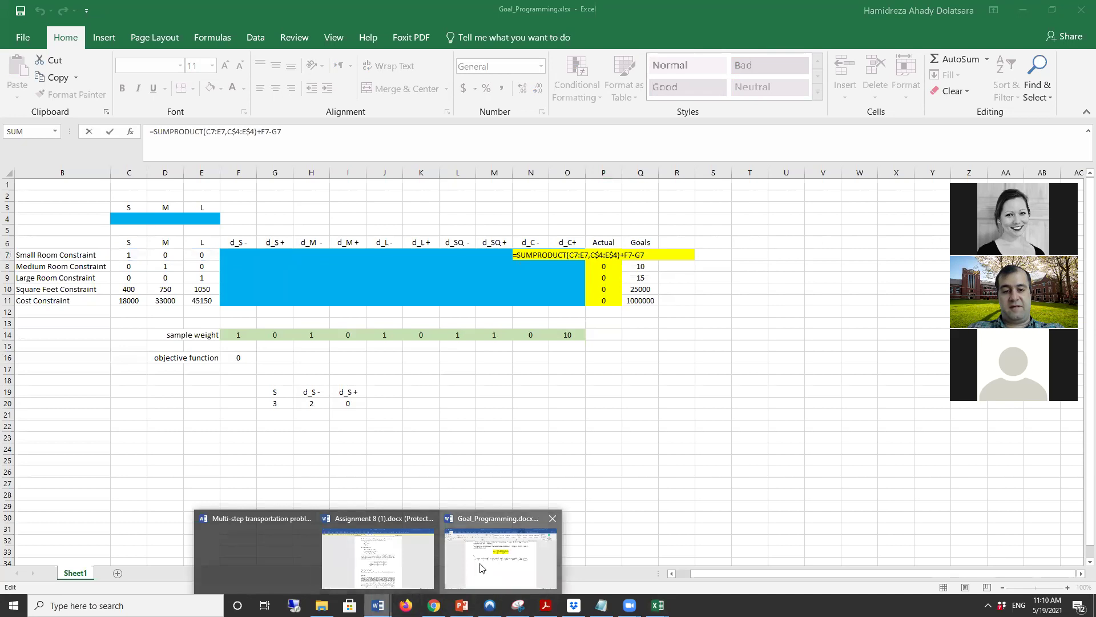
pyautogui.click(474, 568)
pyautogui.scroll(15, 423, 415)
pyautogui.scroll(5, 424, 415)
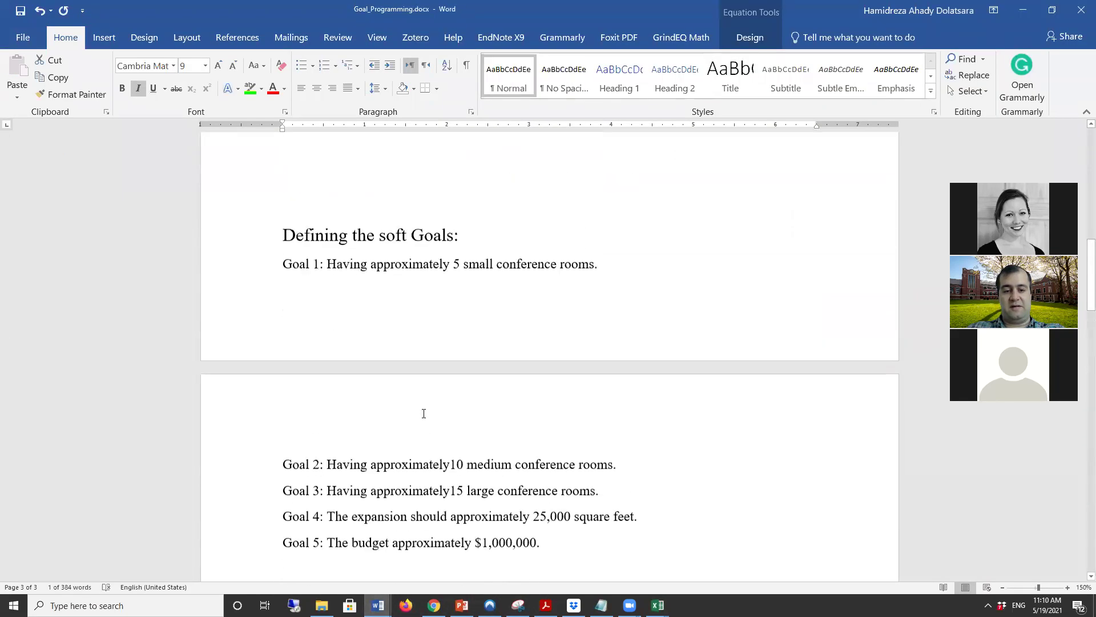
pyautogui.scroll(-5, 423, 411)
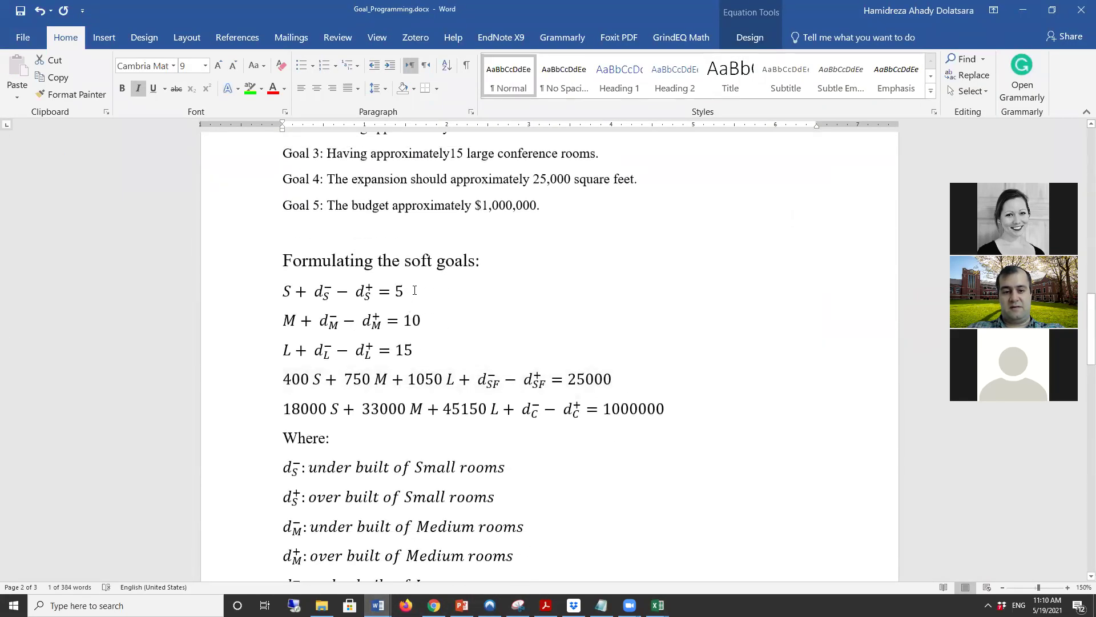
pyautogui.moveTo(414, 291); pyautogui.dragTo(285, 294)
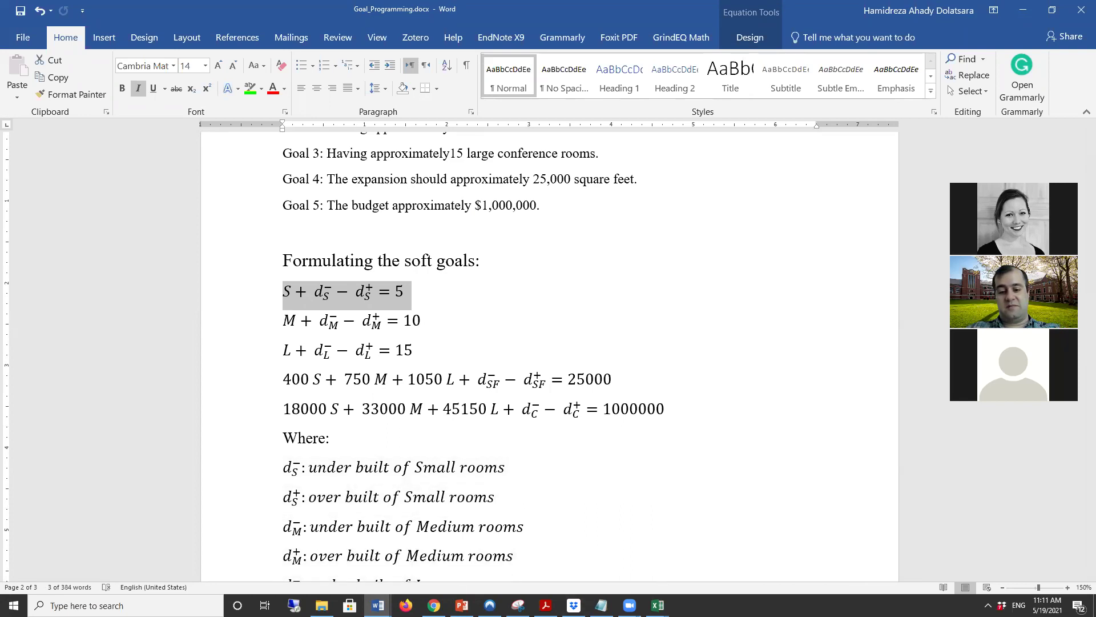
pyautogui.moveTo(658, 605)
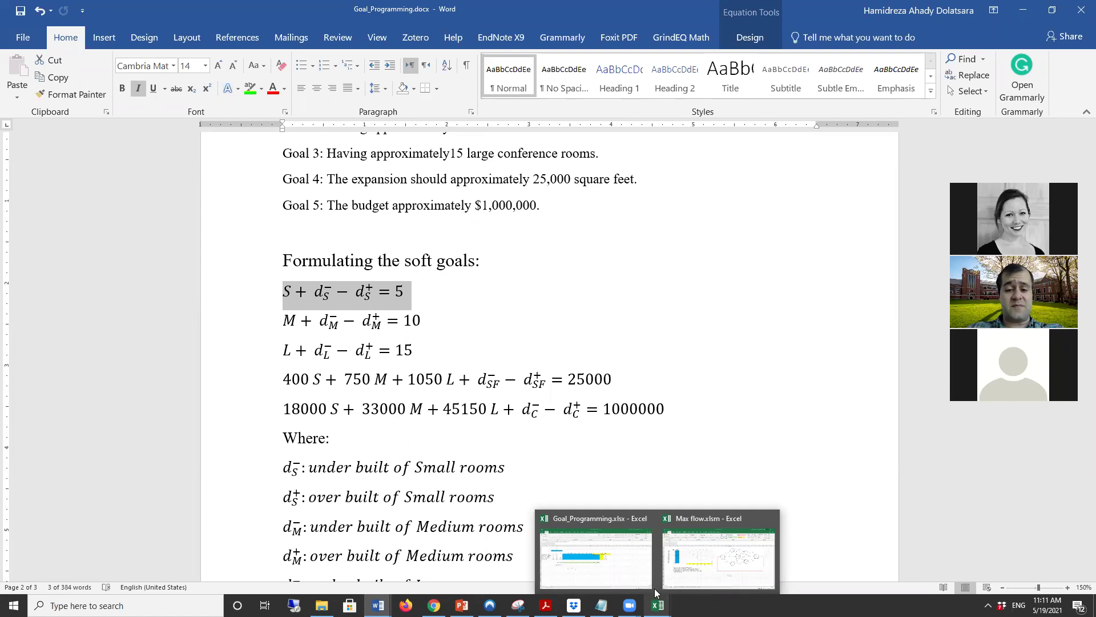
pyautogui.click(626, 578)
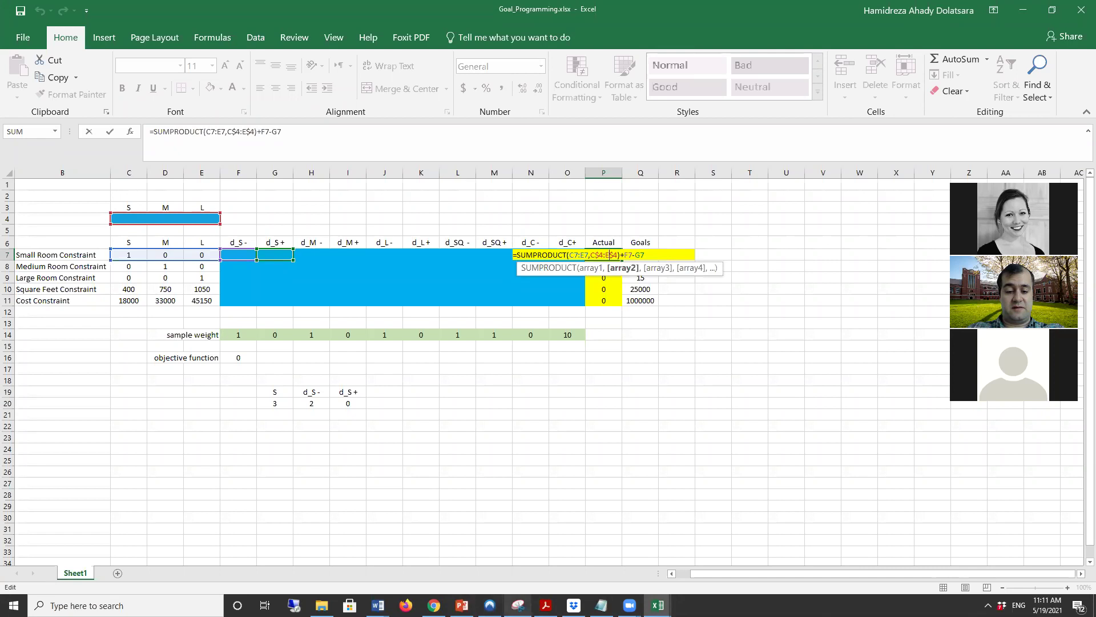
# Capture the small-room equation S + d_S - − d_S + = 5 from Goal_Programming.docx with Snipping Tool.
pyautogui.click(377, 605)
pyautogui.click(503, 567)
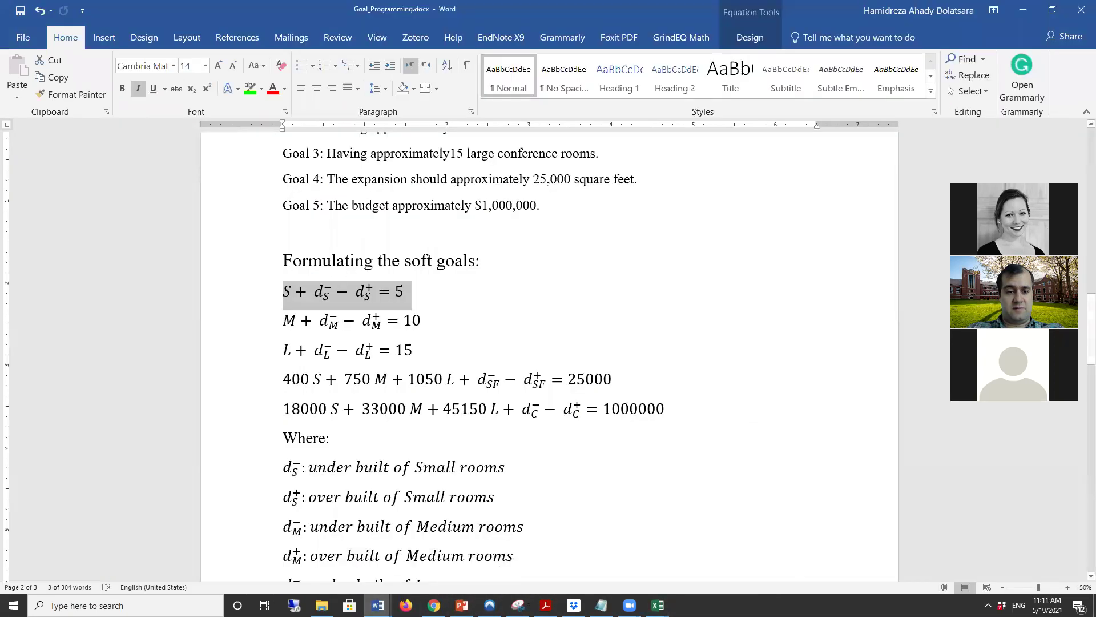
pyautogui.click(485, 470)
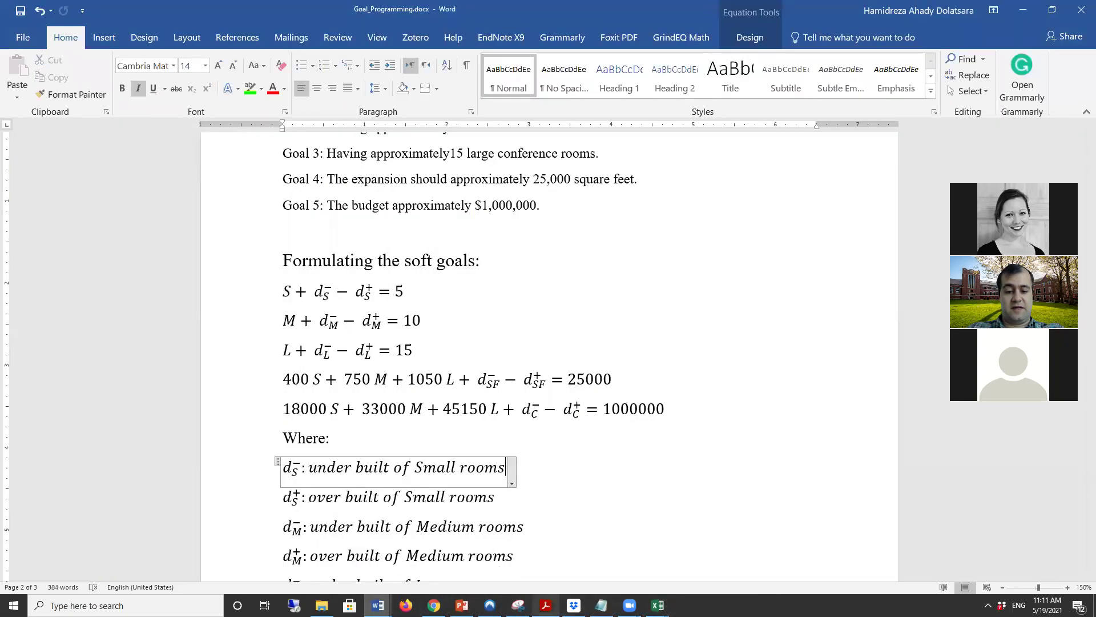
pyautogui.click(518, 605)
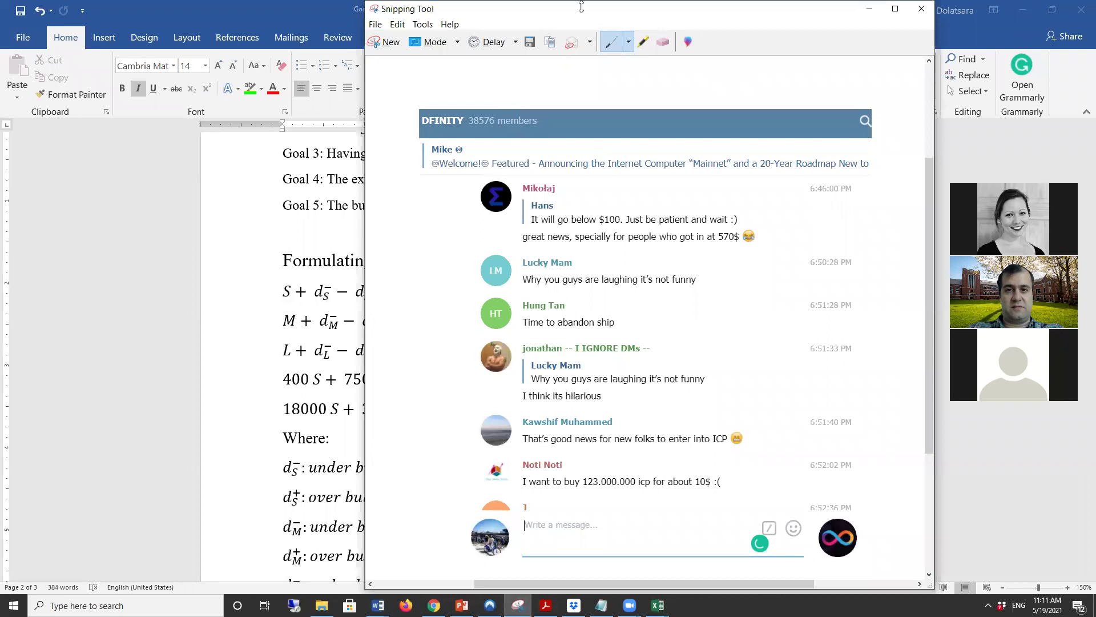
pyautogui.moveTo(586, 16); pyautogui.dragTo(255, 375)
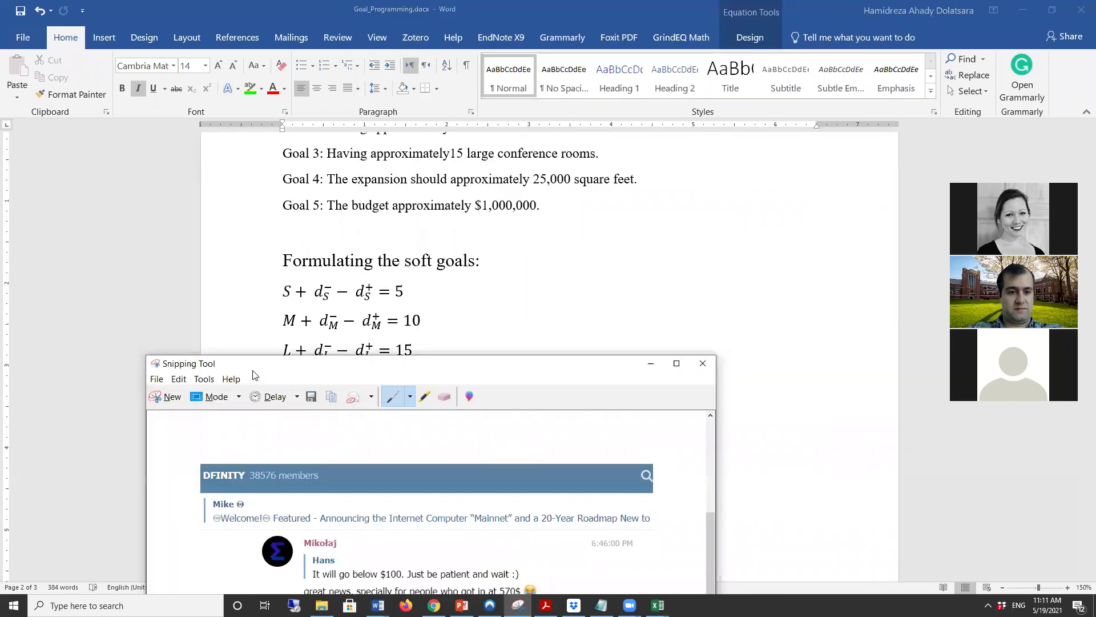
pyautogui.click(165, 396)
pyautogui.moveTo(272, 276); pyautogui.dragTo(430, 318)
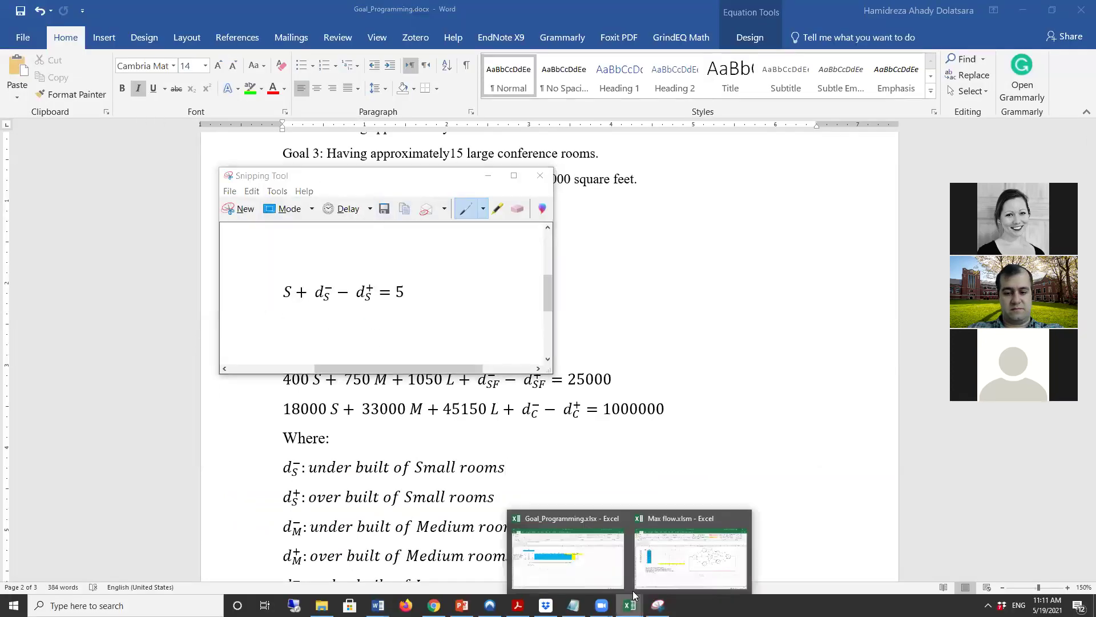
# Return to the Goal_Programming.xlsx workbook in Excel and paste the equation snip to the right of the small-room example.
pyautogui.click(565, 551)
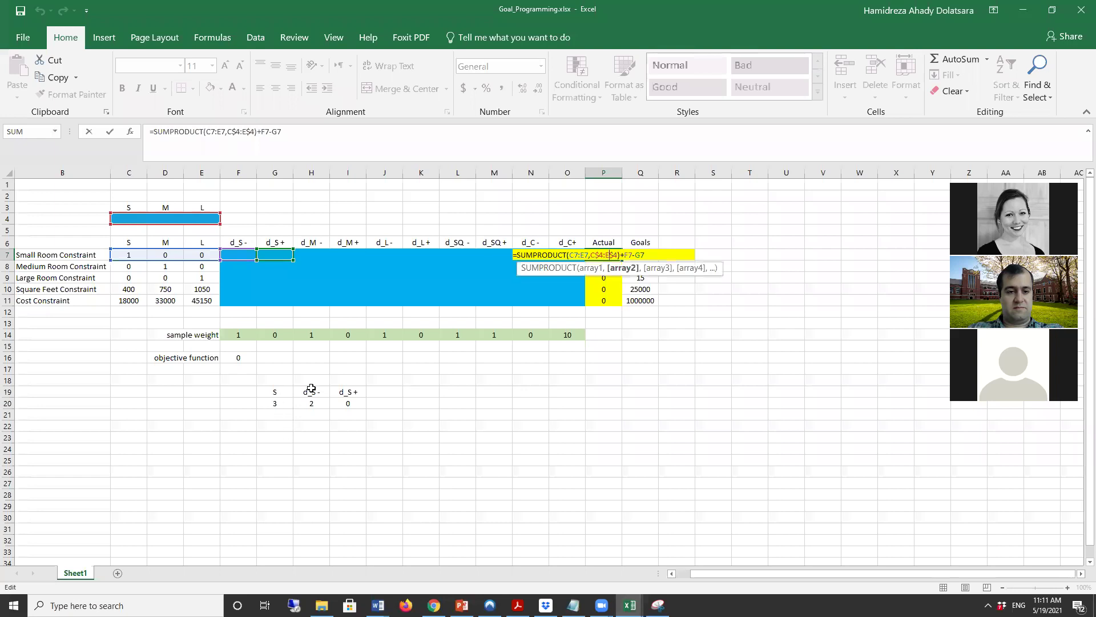
pyautogui.click(368, 371)
pyautogui.hotkey('ctrl', 'v')
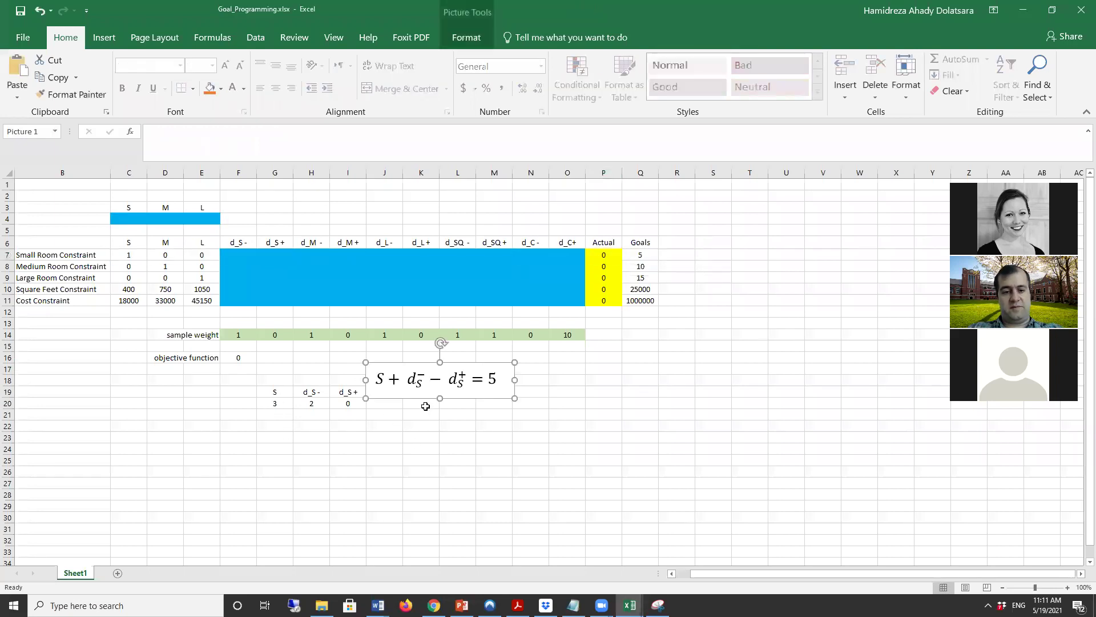
# Add a second example row in G22:I22 with S as 7, d_S - as 0 and d_S + as 2.
pyautogui.click(275, 427)
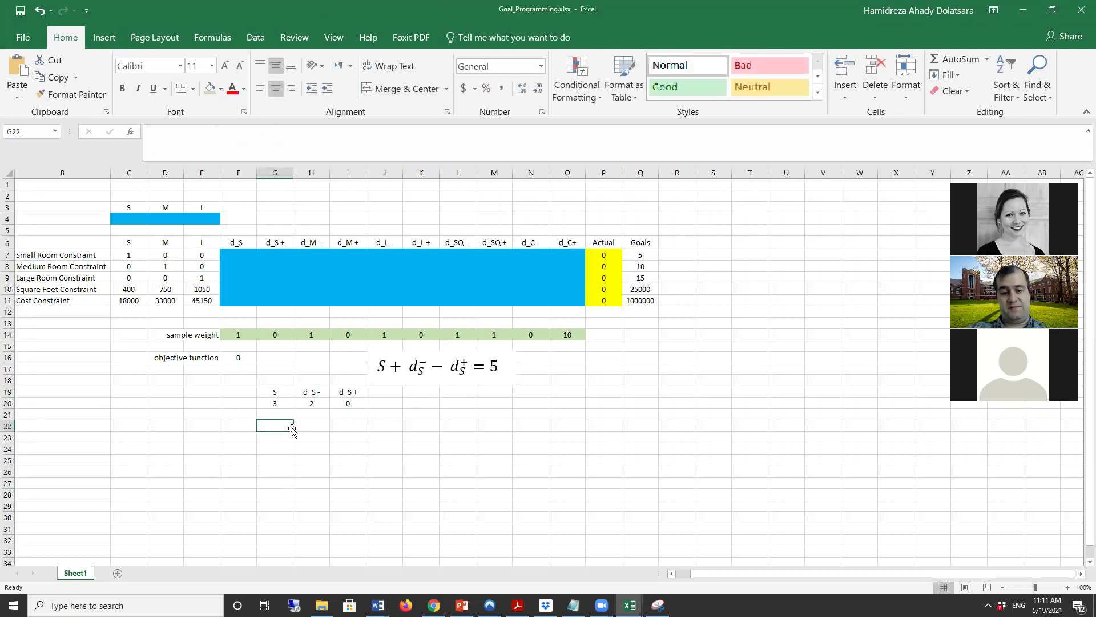
pyautogui.write('7')
pyautogui.click(315, 426)
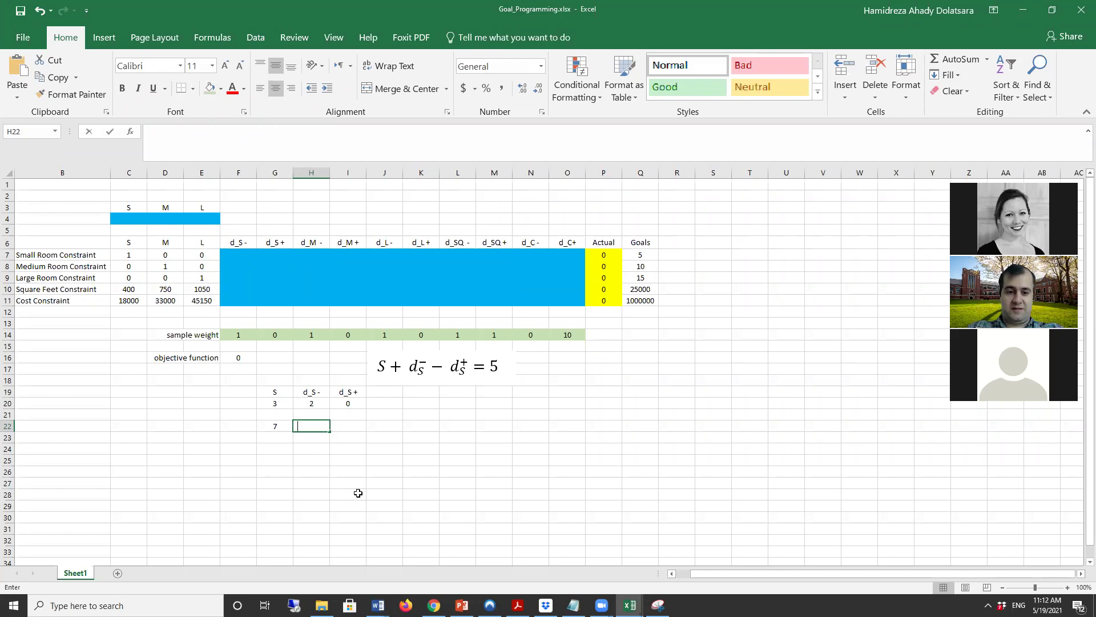
pyautogui.write('0')
pyautogui.click(347, 432)
pyautogui.write('2')
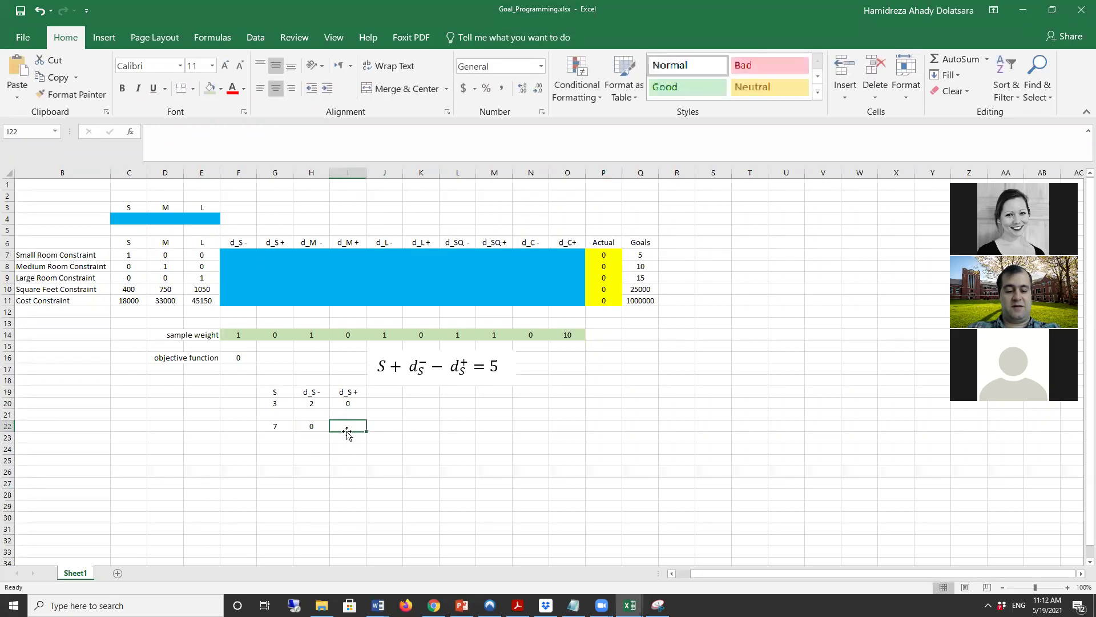
pyautogui.click(375, 469)
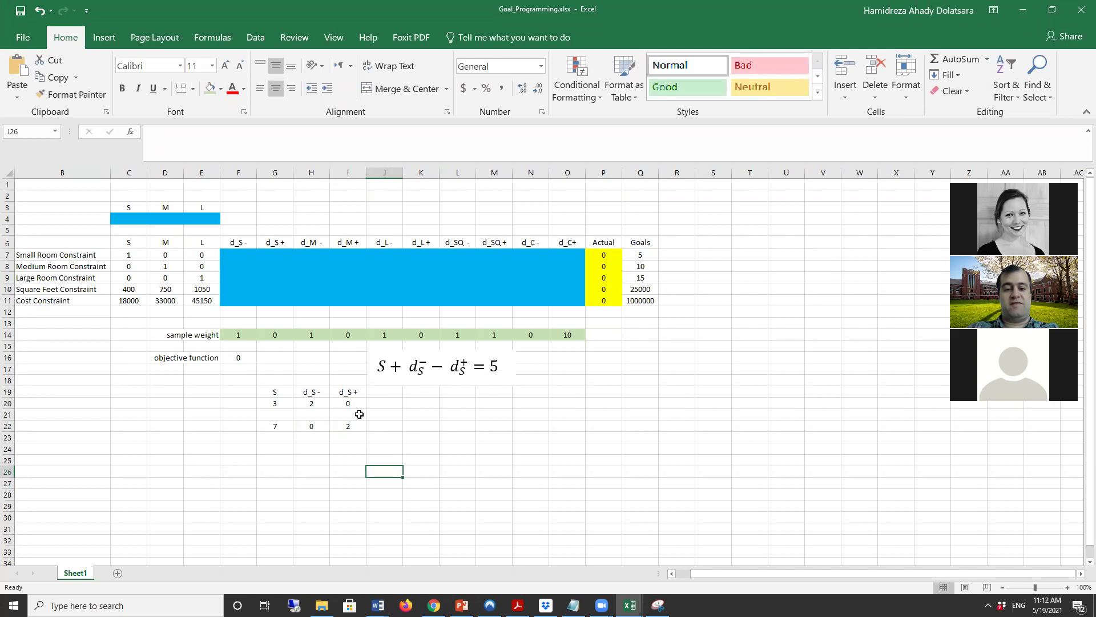
# Examine the two small-room examples in G20:I20 and G22:I22 against the pasted equation.
pyautogui.click(272, 404)
pyautogui.moveTo(271, 404); pyautogui.dragTo(364, 407)
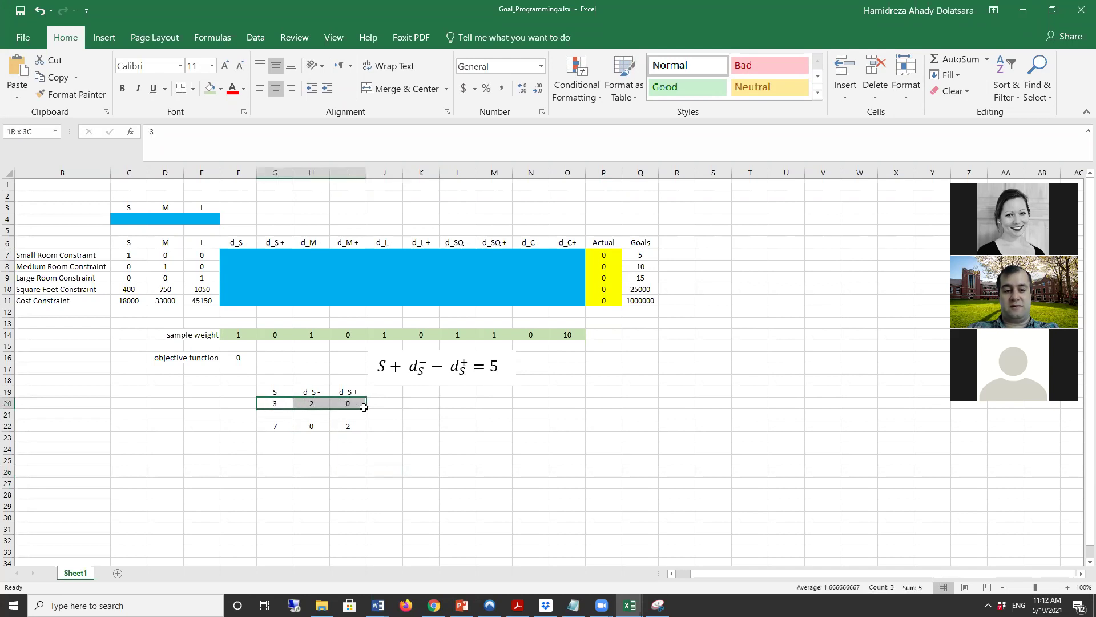
pyautogui.moveTo(275, 426); pyautogui.dragTo(349, 389)
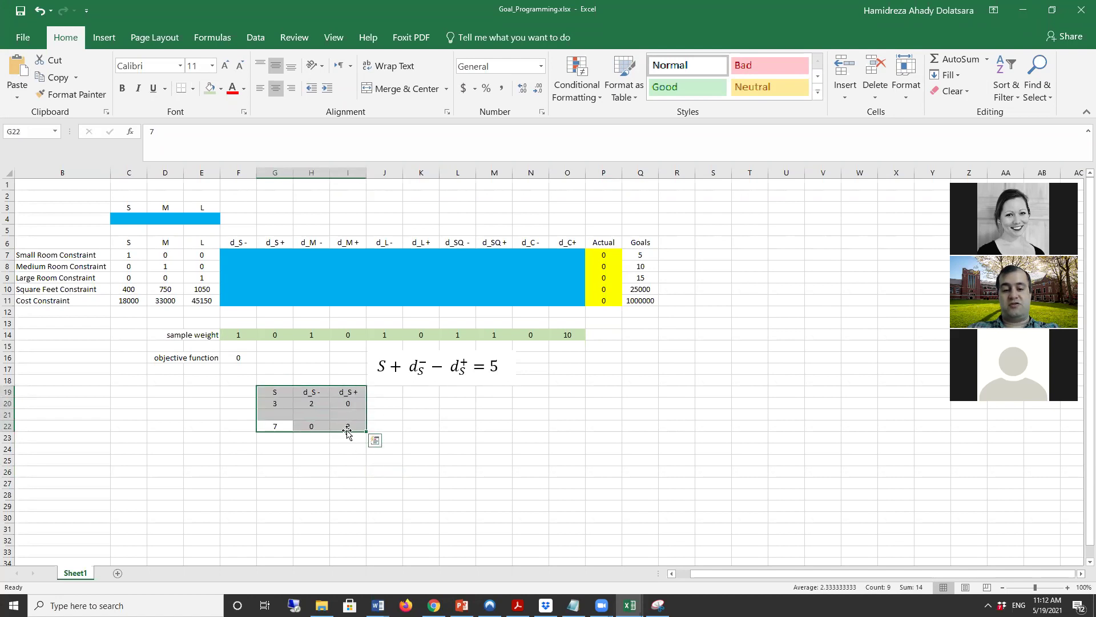
pyautogui.click(452, 377)
pyautogui.press('Delete')
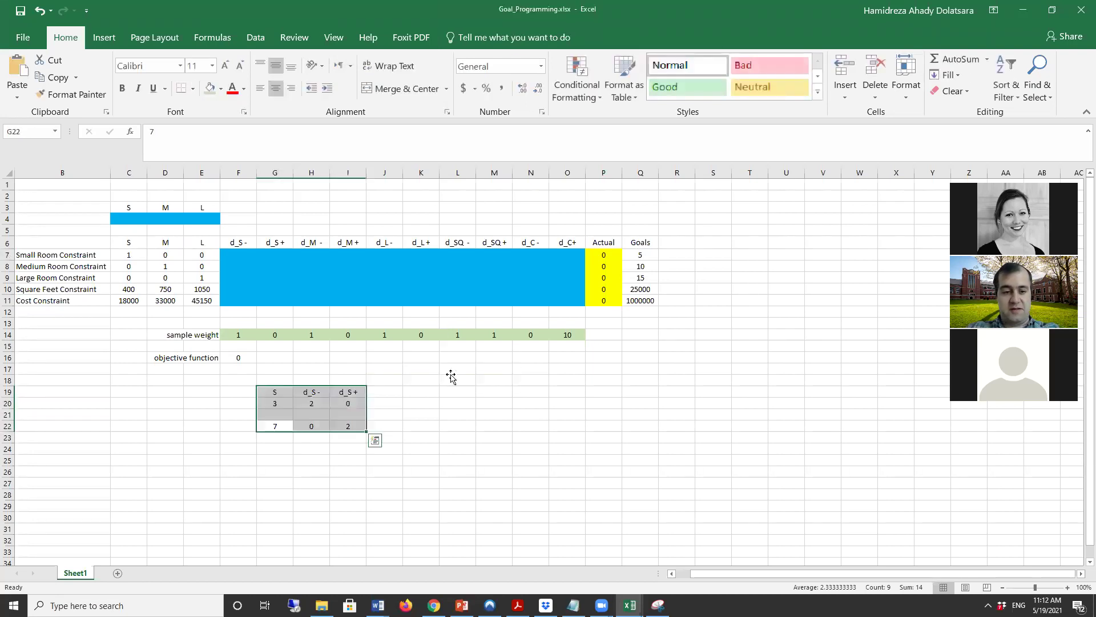
pyautogui.click(449, 402)
pyautogui.moveTo(400, 379); pyautogui.dragTo(241, 462)
pyautogui.press('Delete')
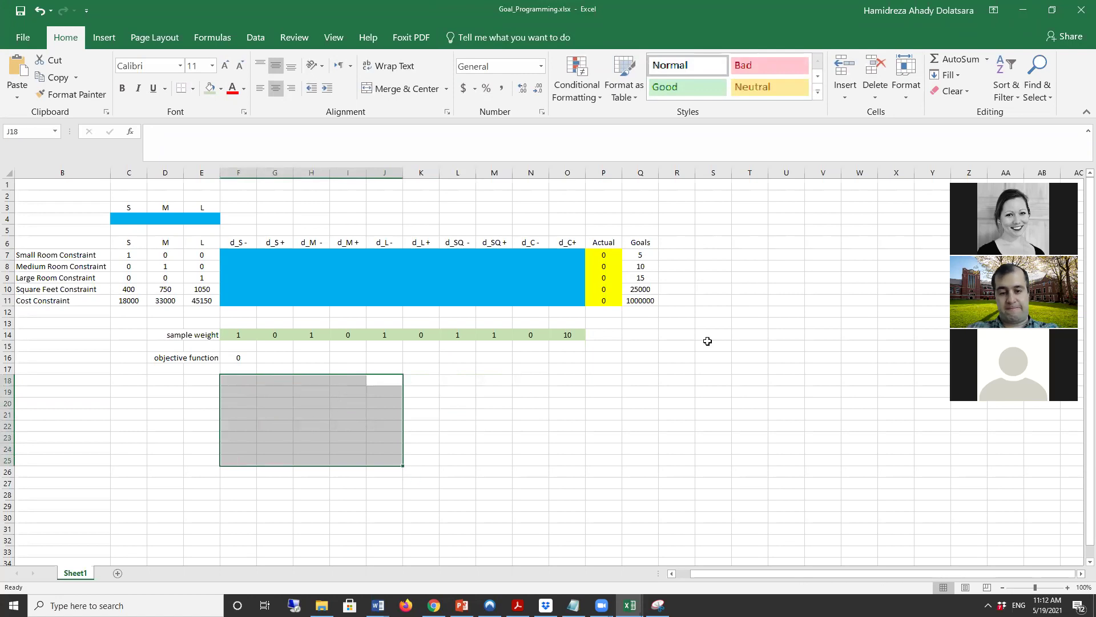
pyautogui.hotkey('ctrl', 'z')
pyautogui.hotkey('ctrl', 'z')
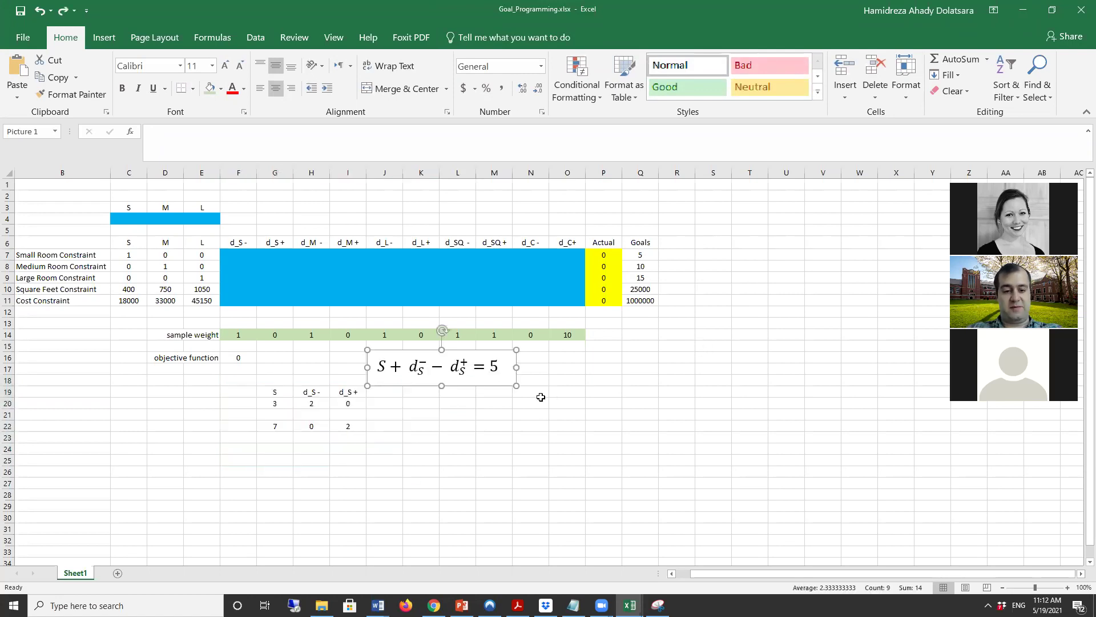
pyautogui.click(543, 435)
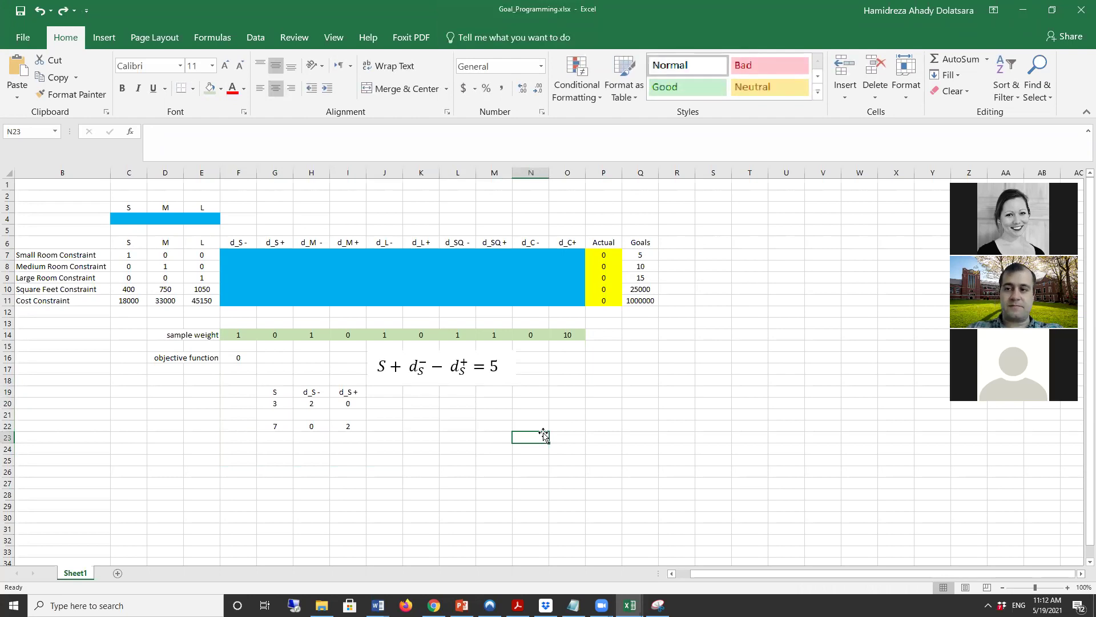
# Open the Solver parameters, place the dialog beside the model and check the objective cell $F$16.
pyautogui.click(256, 38)
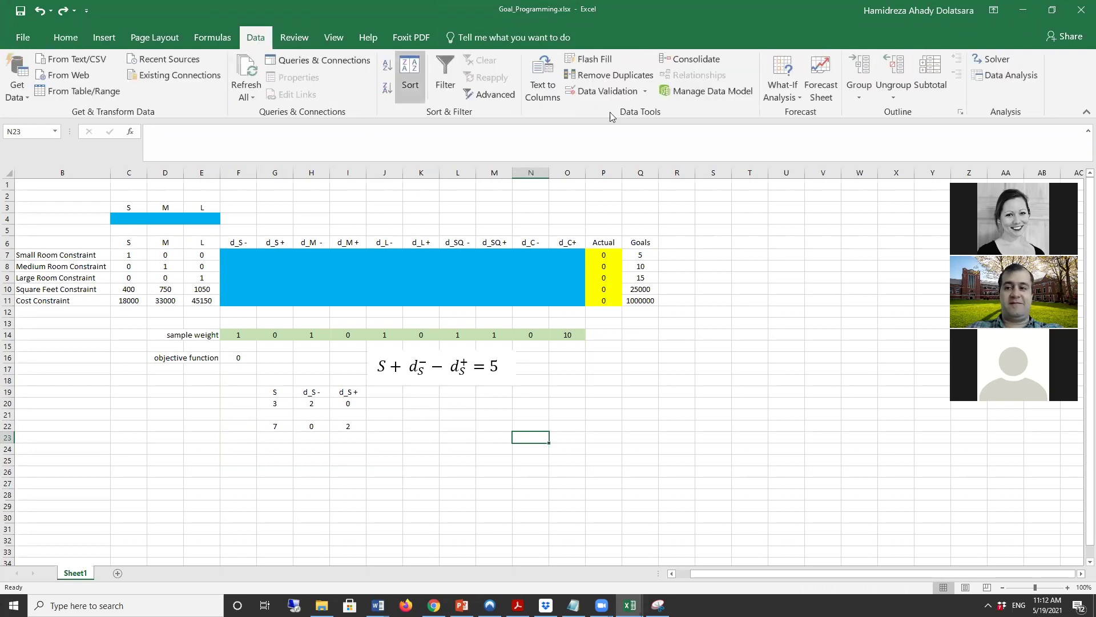
pyautogui.click(989, 64)
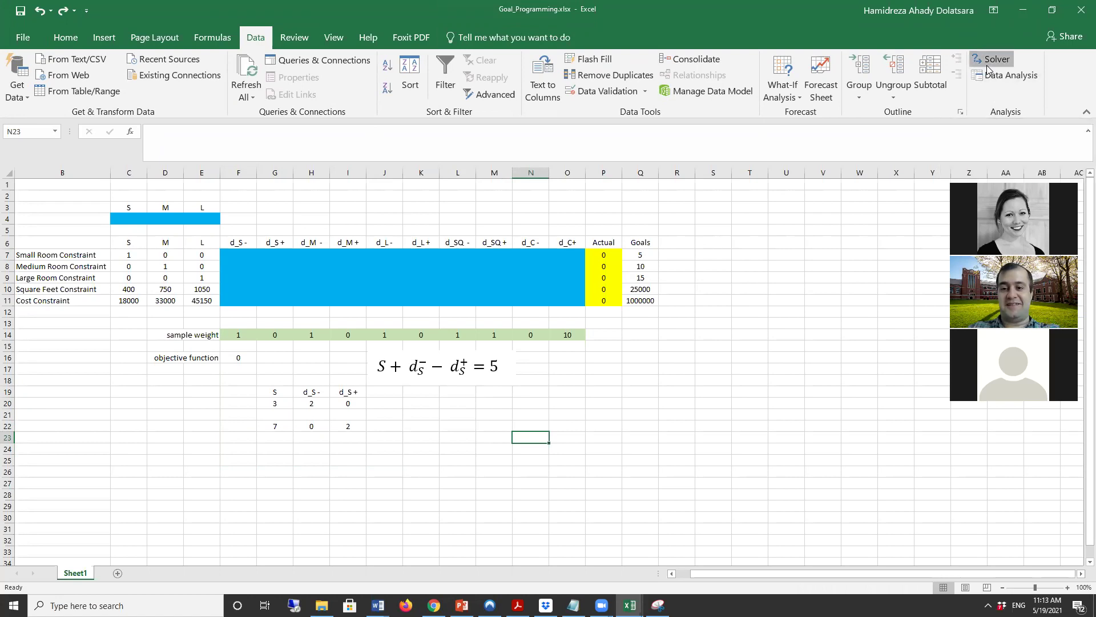
pyautogui.moveTo(821, 262); pyautogui.dragTo(828, 153)
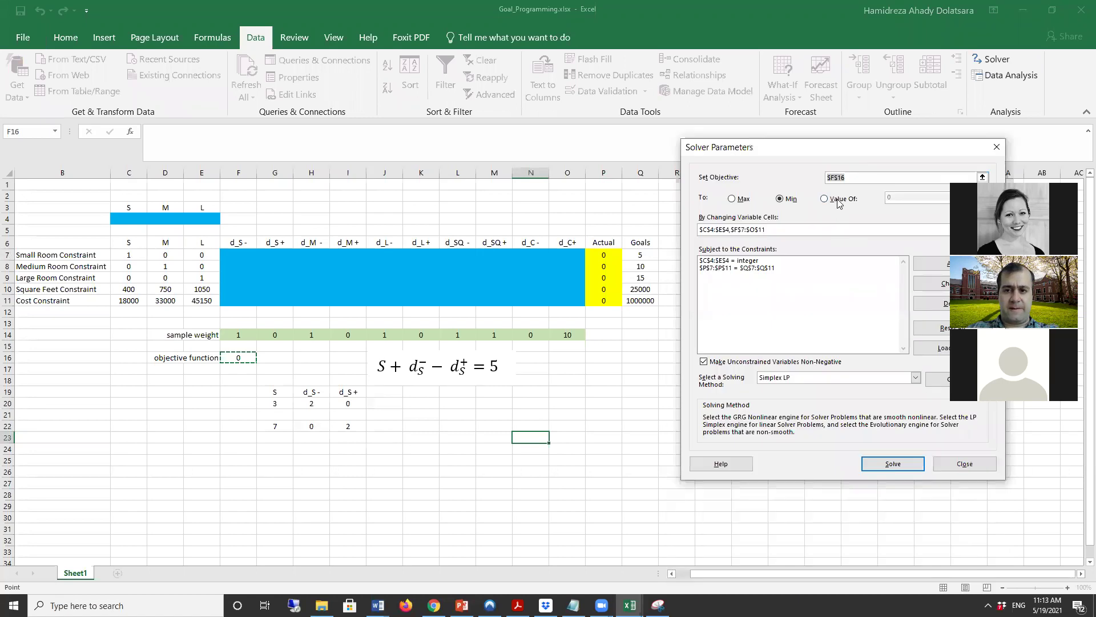
pyautogui.click(860, 177)
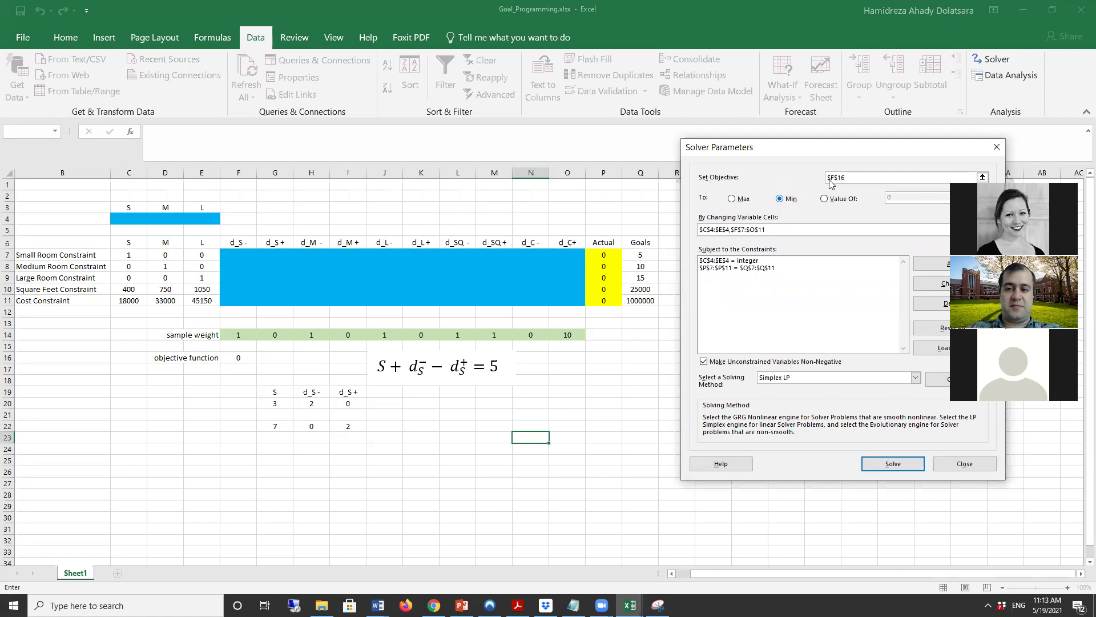
# Close the Solver parameters and review the weighted deviation formula behind the objective function in F16.
pyautogui.click(965, 463)
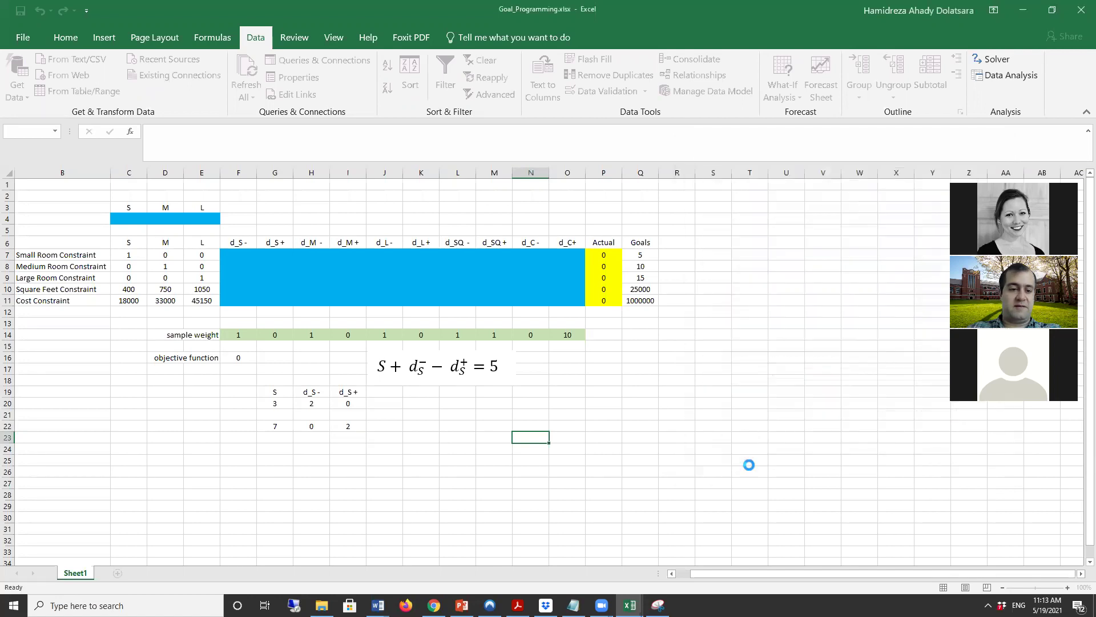
pyautogui.click(434, 514)
pyautogui.doubleClick(240, 358)
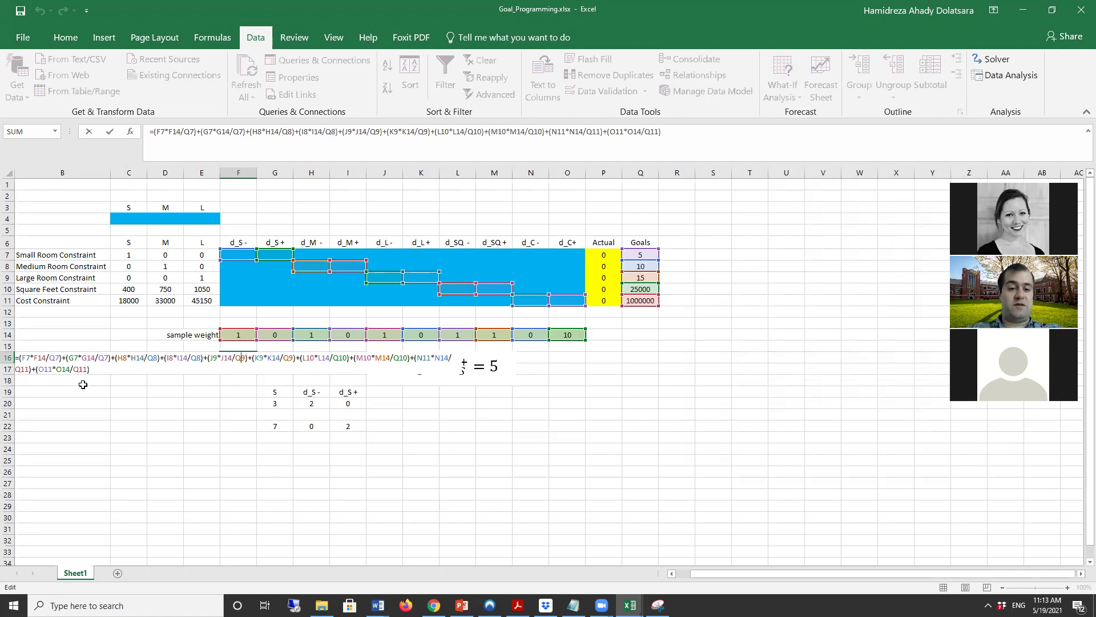
pyautogui.press('Return')
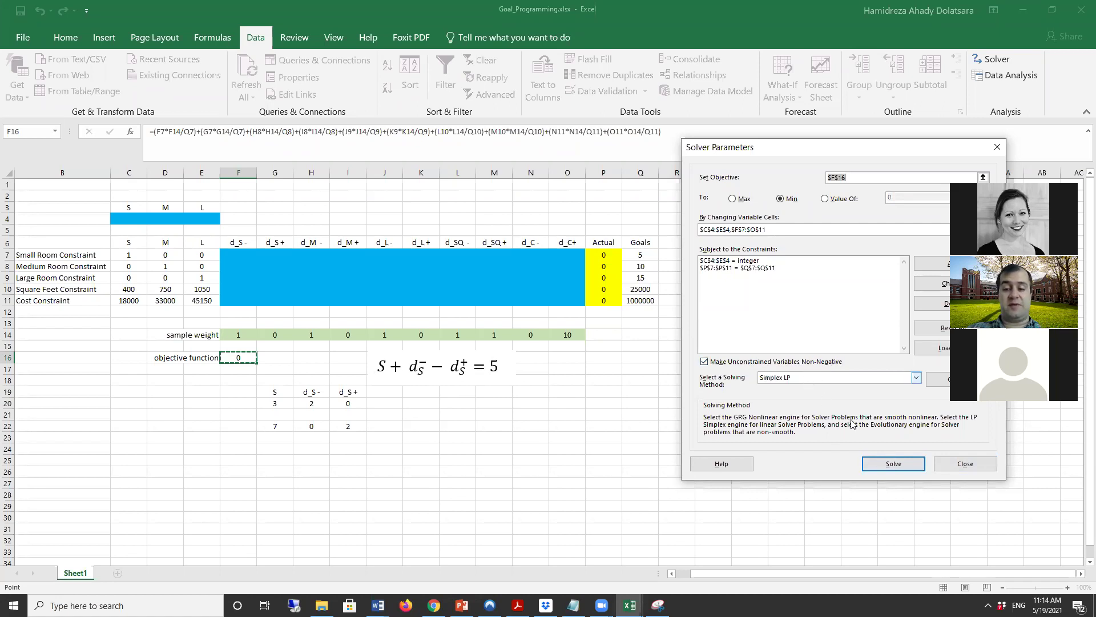
# Solve the goal programming model with Simplex LP, keep the Solver solution and generate an Answer report.
pyautogui.click(883, 469)
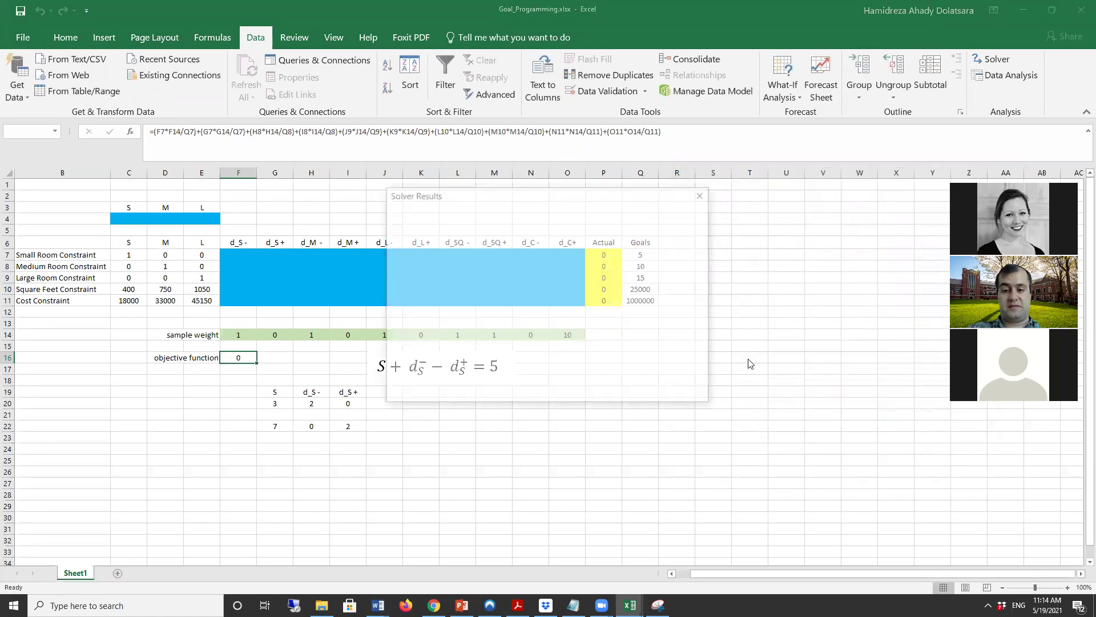
pyautogui.click(595, 236)
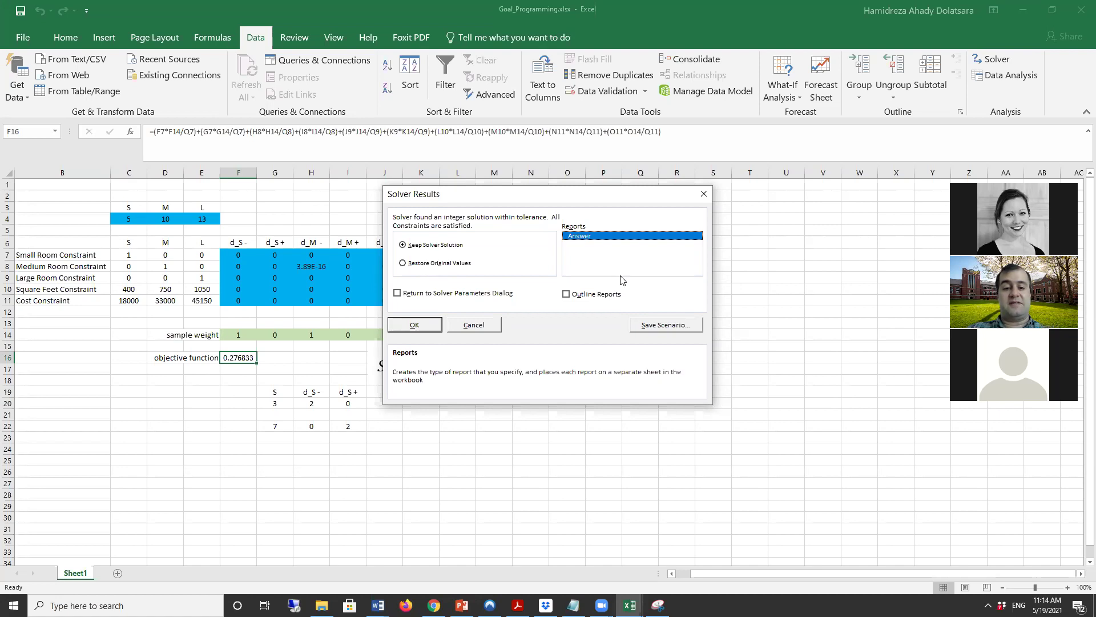
pyautogui.click(424, 331)
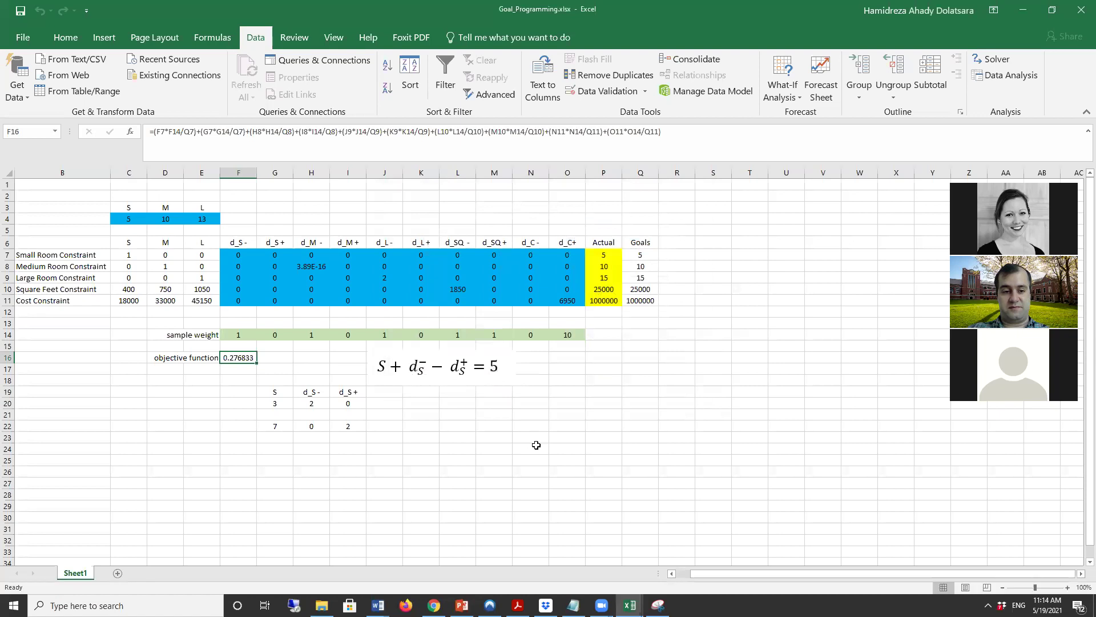
# Examine the solved room quantities in C4:E4 and the objective function value in F16.
pyautogui.click(209, 456)
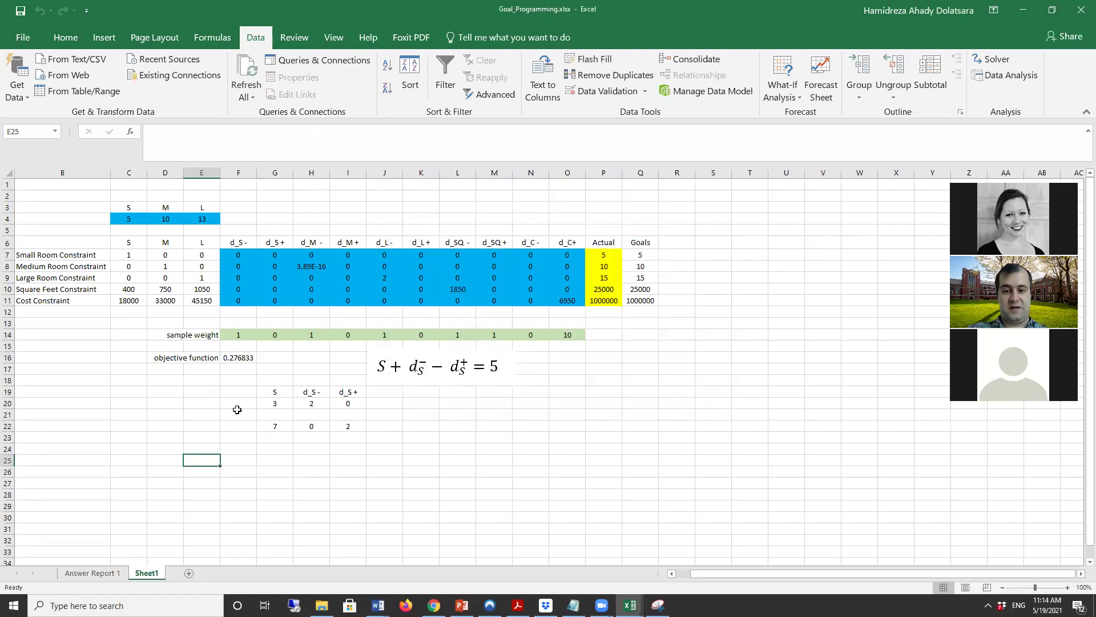
pyautogui.click(127, 219)
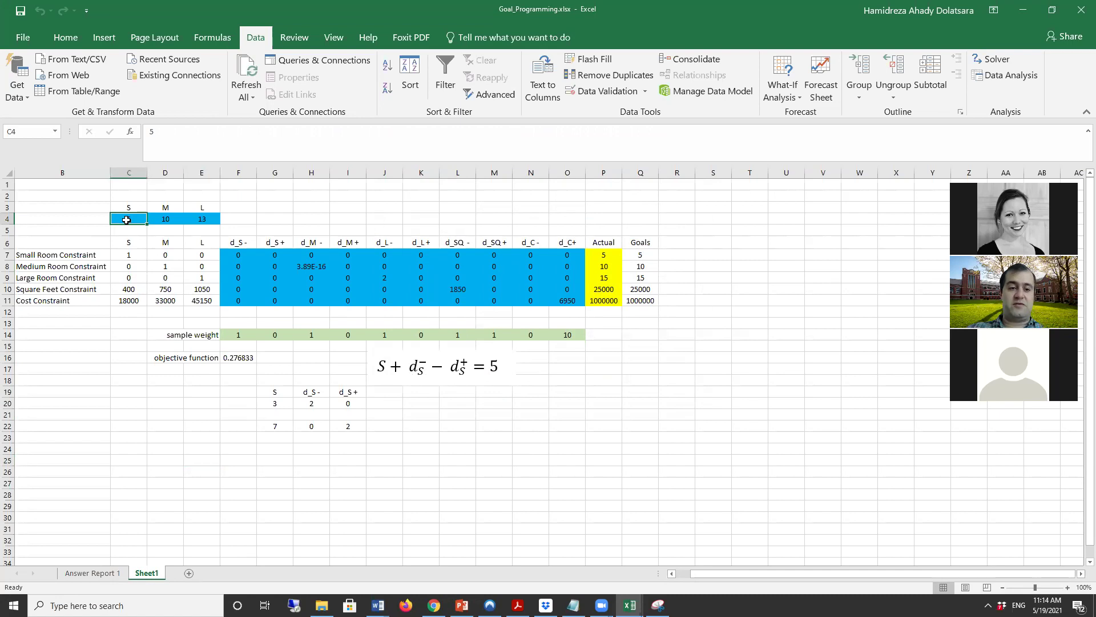
pyautogui.click(175, 222)
pyautogui.moveTo(202, 221); pyautogui.dragTo(126, 218)
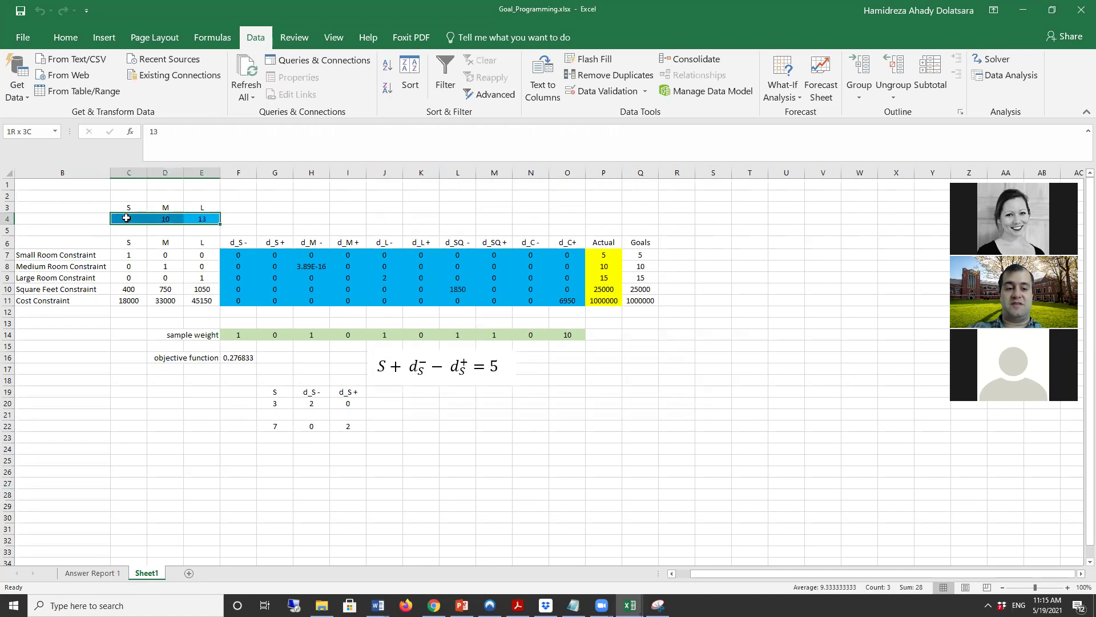
pyautogui.click(167, 358)
pyautogui.moveTo(167, 359); pyautogui.dragTo(249, 357)
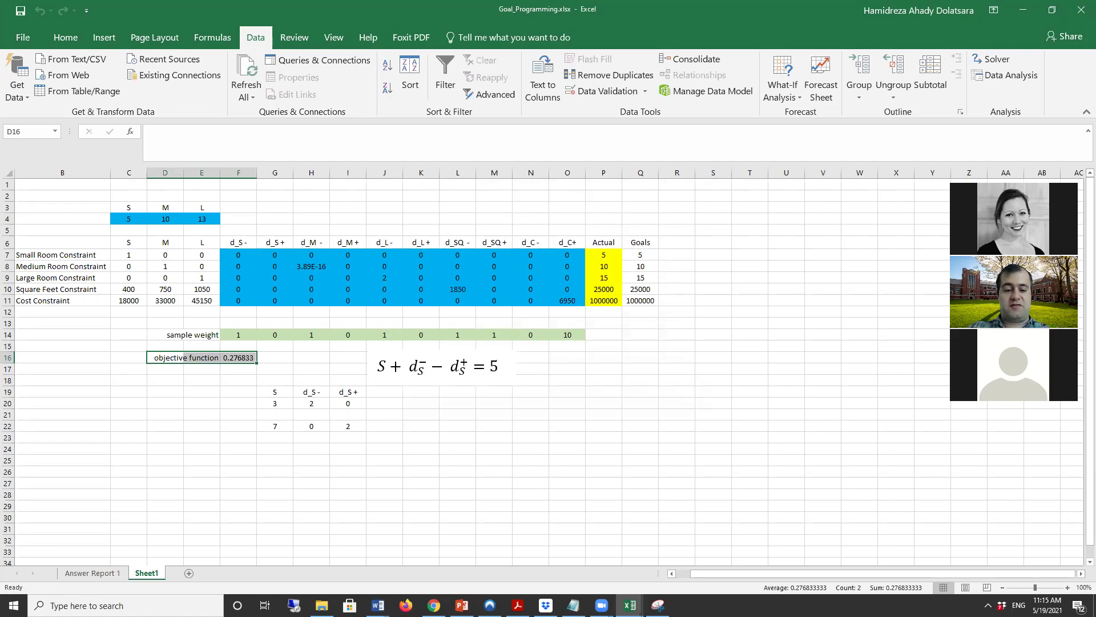
# Switch to Word, close Assignment 8 (1).docx and bring up the multi-step transportation problems document.
pyautogui.click(378, 604)
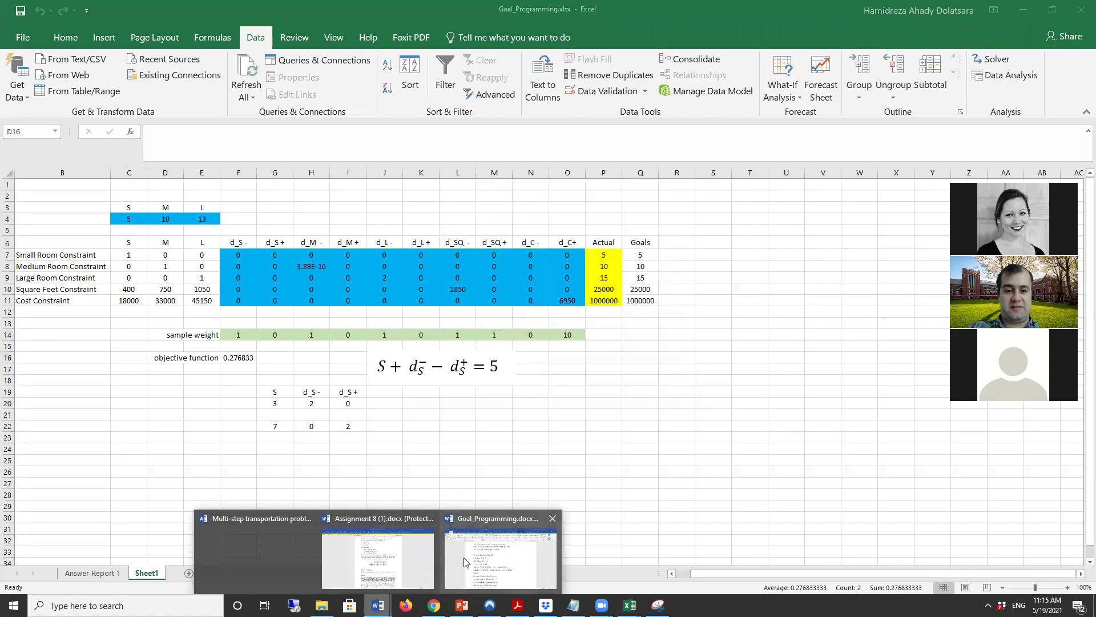
pyautogui.click(376, 572)
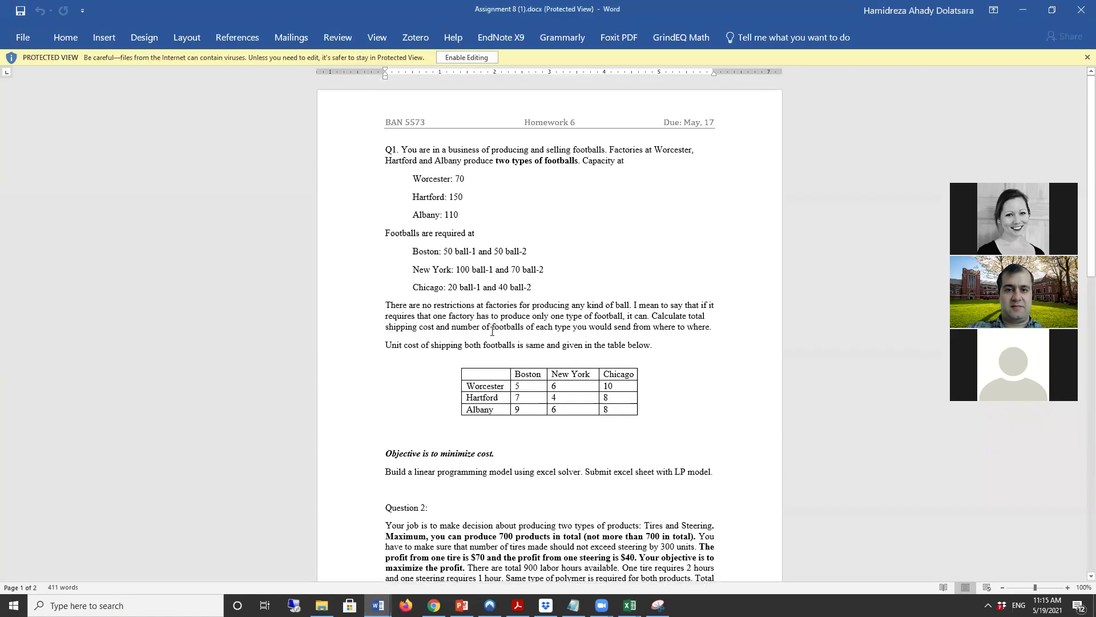
pyautogui.click(1081, 15)
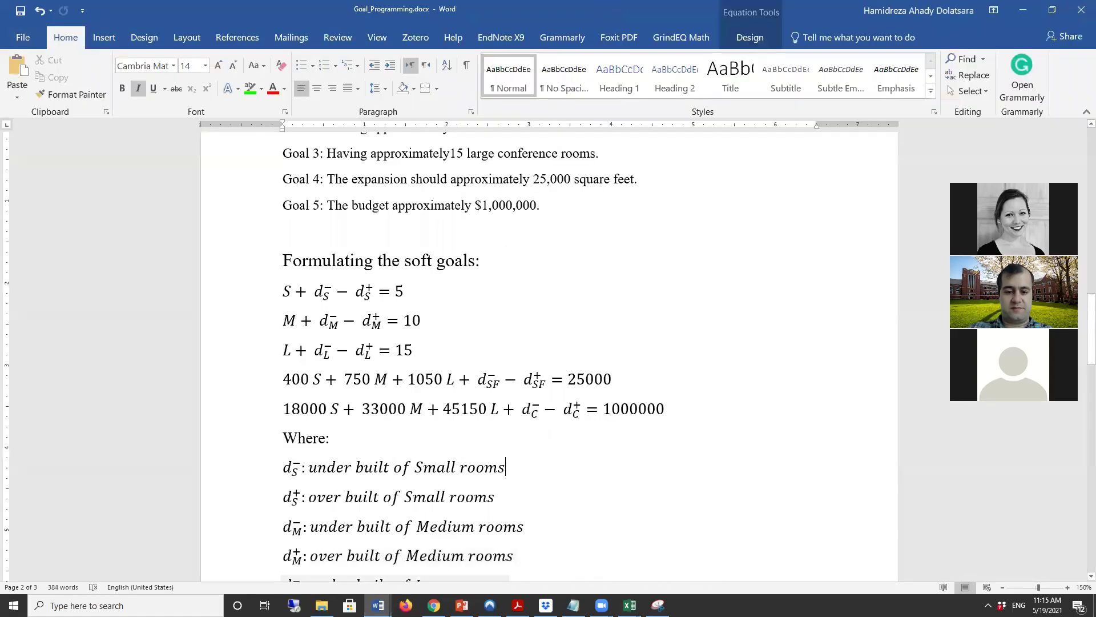
pyautogui.moveTo(378, 604)
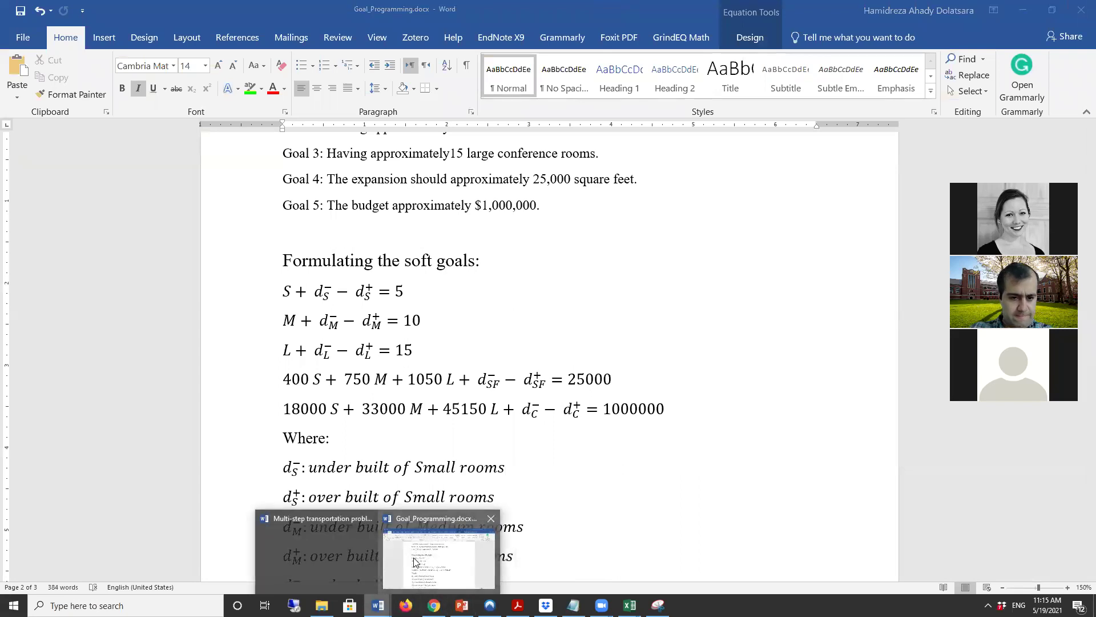
pyautogui.click(438, 556)
pyautogui.click(331, 568)
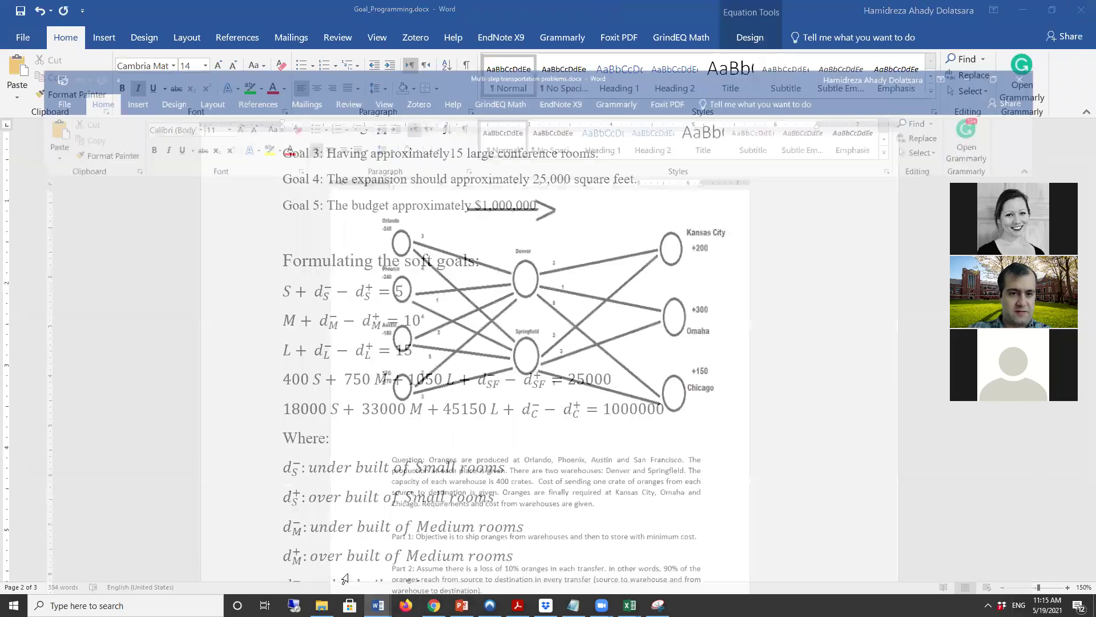
# Open Max flow.docx from the Week 12 folder, dismiss the Protected View bar and enlarge the page to 120%.
pyautogui.click(321, 606)
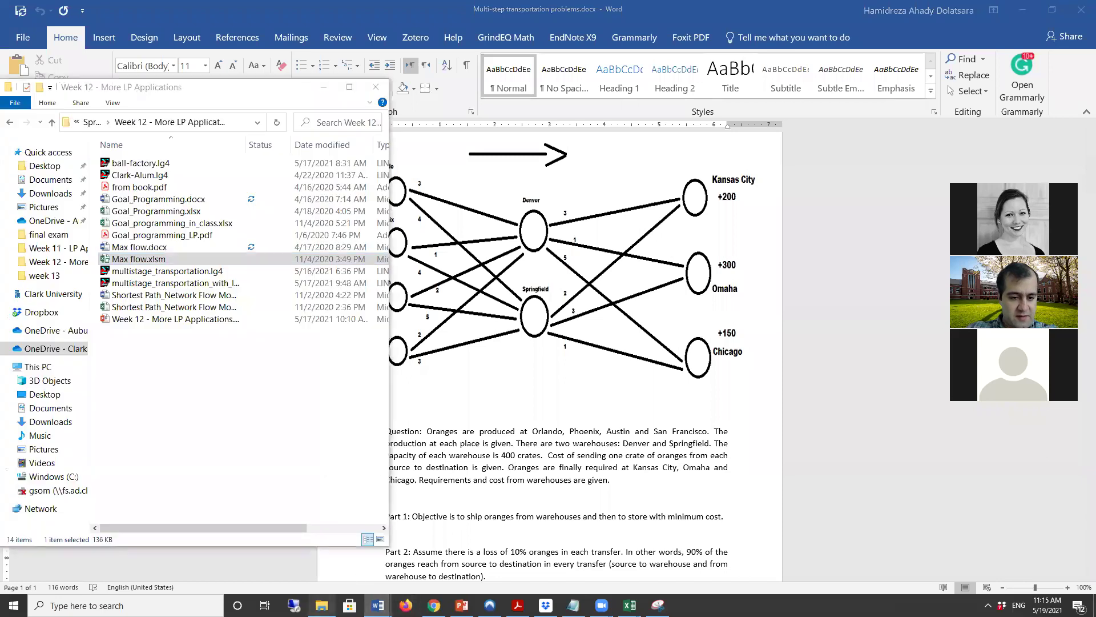
pyautogui.doubleClick(164, 247)
pyautogui.click(562, 504)
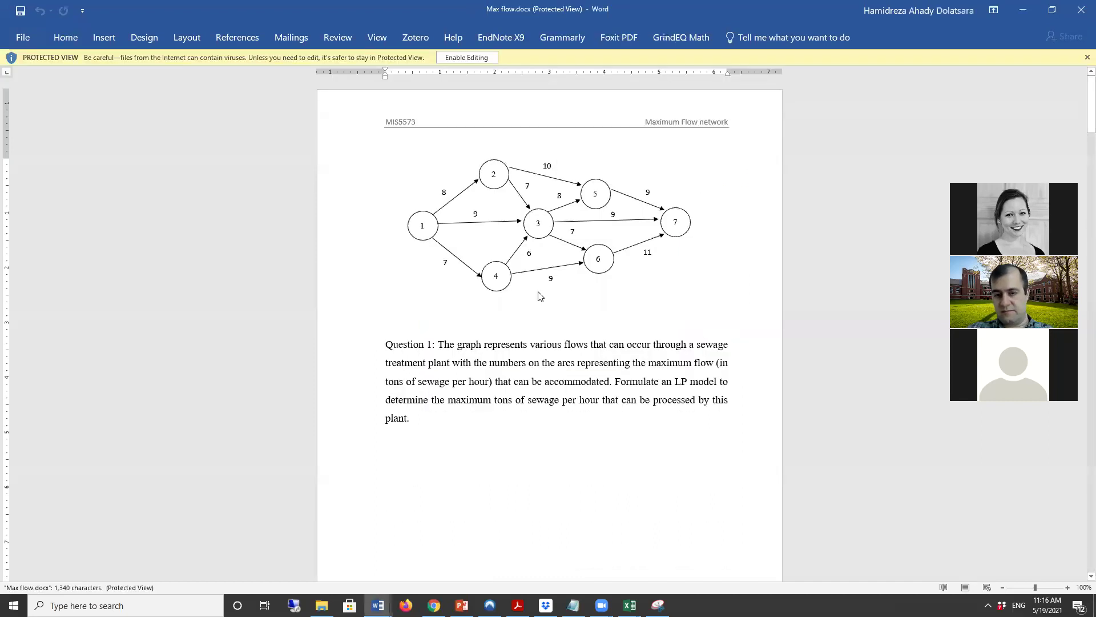
pyautogui.click(1087, 58)
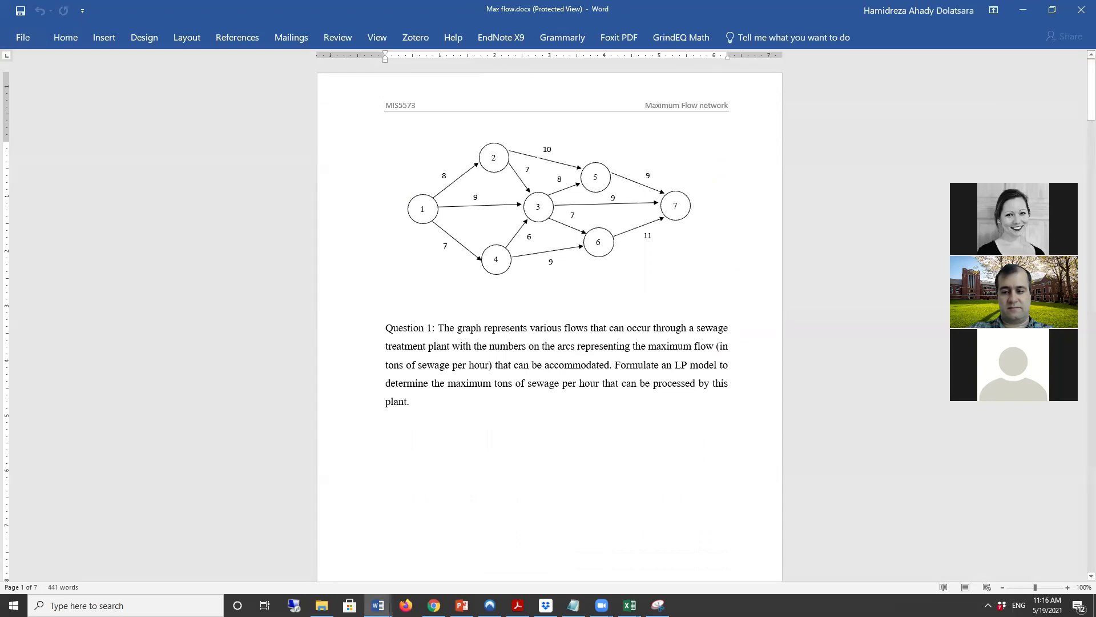
pyautogui.click(1067, 587)
pyautogui.click(1067, 587)
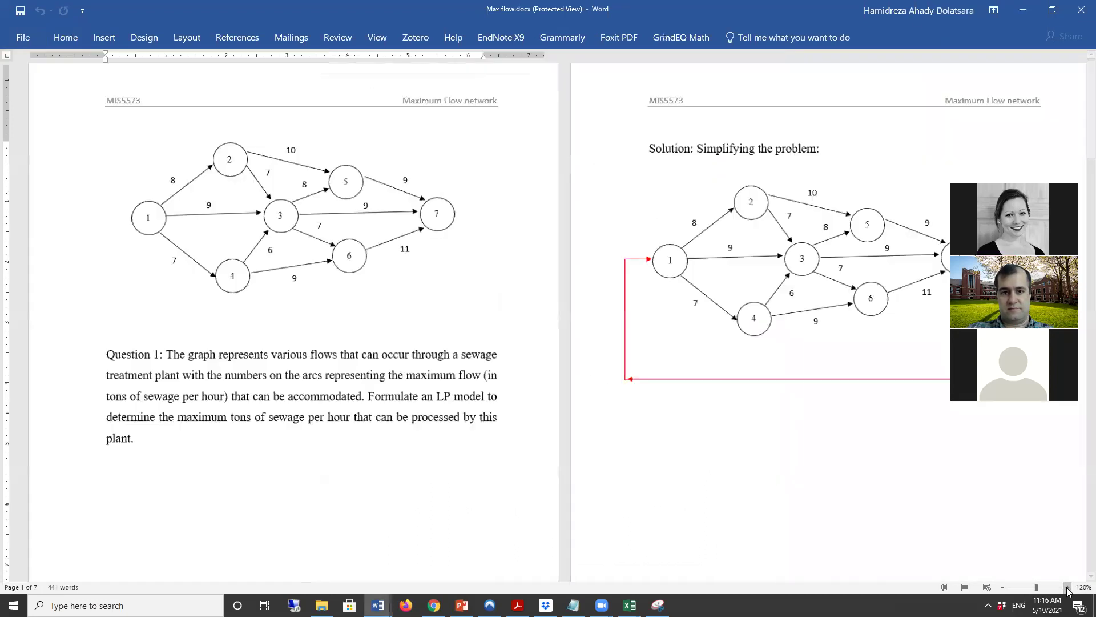
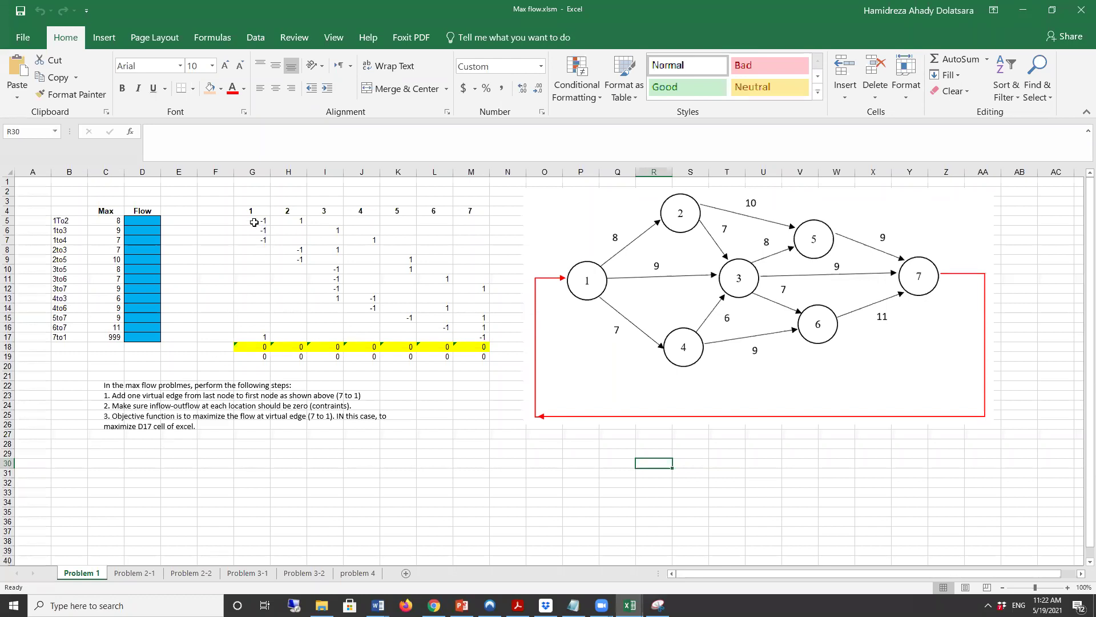
# Examine the node headings in G4:M4 and the node 1 coefficients in G5:G17 of the Max flow.xlsm workbook's Problem 1 sheet.
pyautogui.moveTo(254, 210); pyautogui.dragTo(474, 211)
pyautogui.moveTo(260, 223); pyautogui.dragTo(254, 338)
pyautogui.moveTo(254, 223); pyautogui.dragTo(255, 241)
pyautogui.click(248, 337)
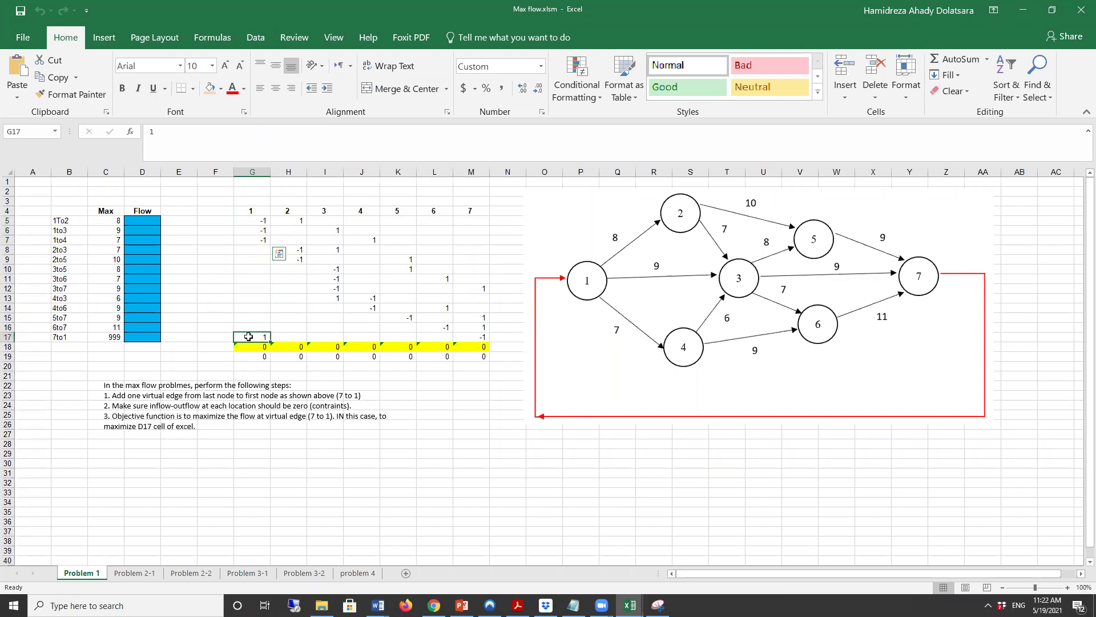
# Fill the node 1 heading cell G4 with standard red.
pyautogui.click(249, 211)
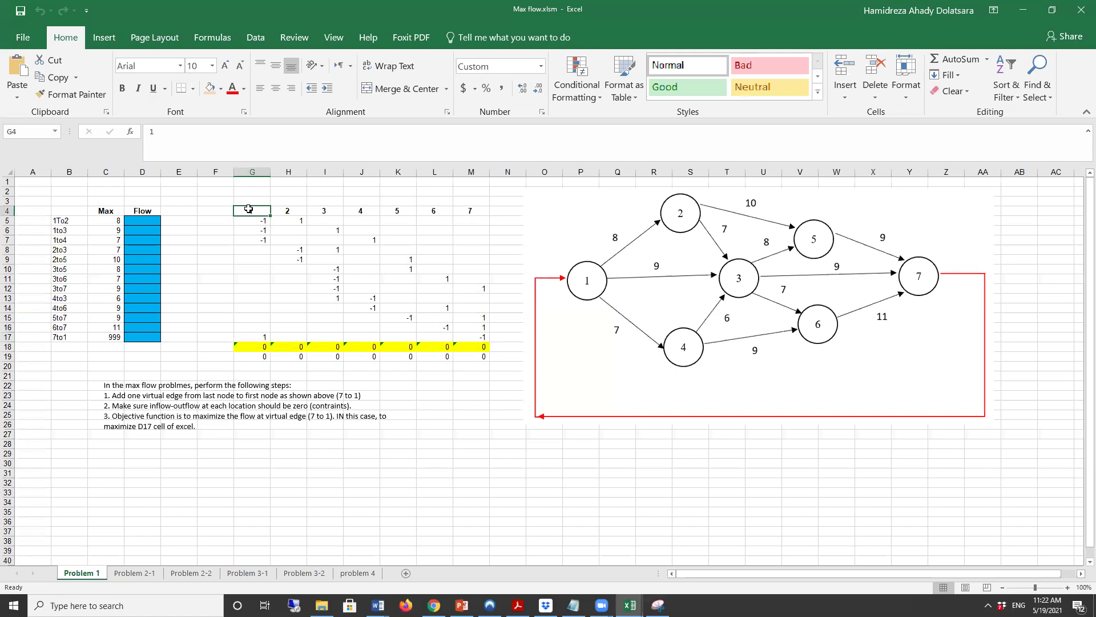
pyautogui.click(223, 88)
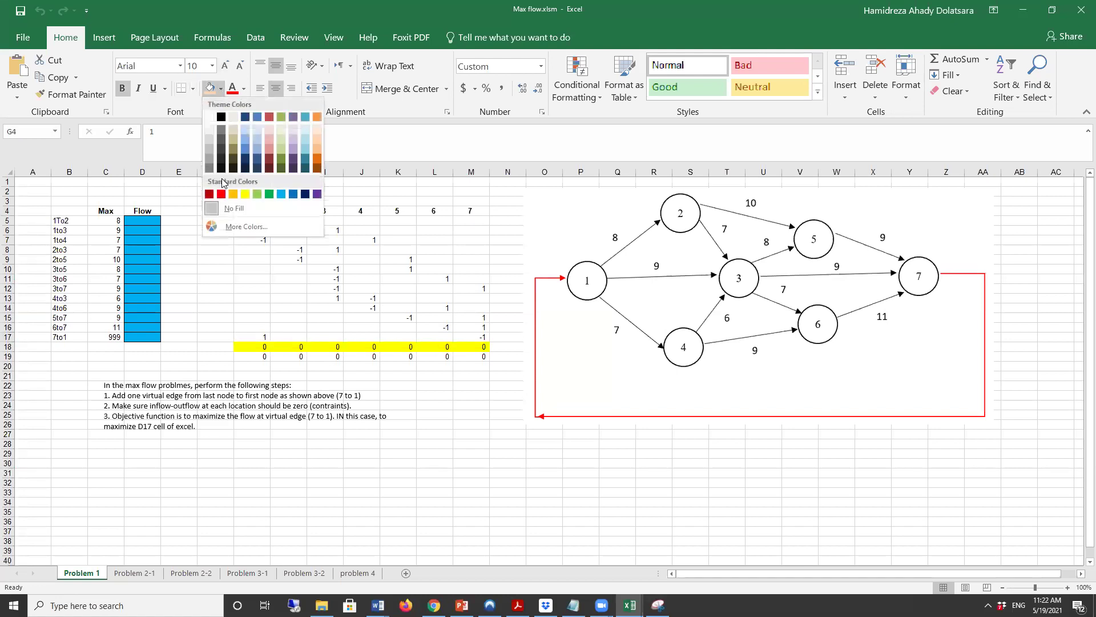
pyautogui.click(221, 197)
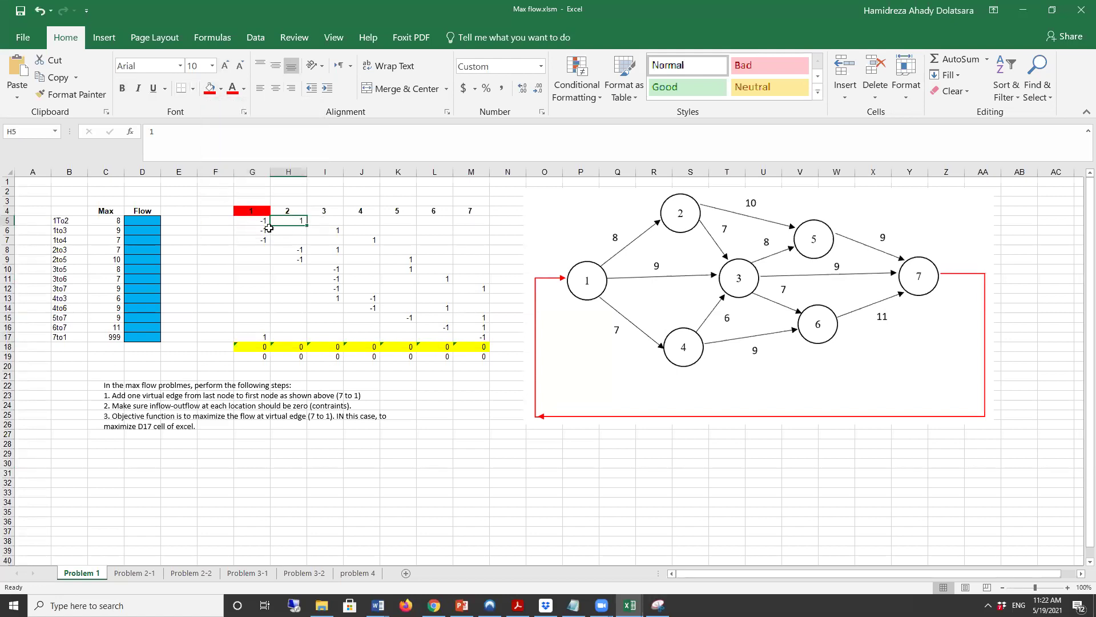
# Examine the blank cells G8:G16 and the outflow coefficients G5:G7 in the node 1 column.
pyautogui.click(257, 251)
pyautogui.moveTo(256, 262); pyautogui.dragTo(262, 326)
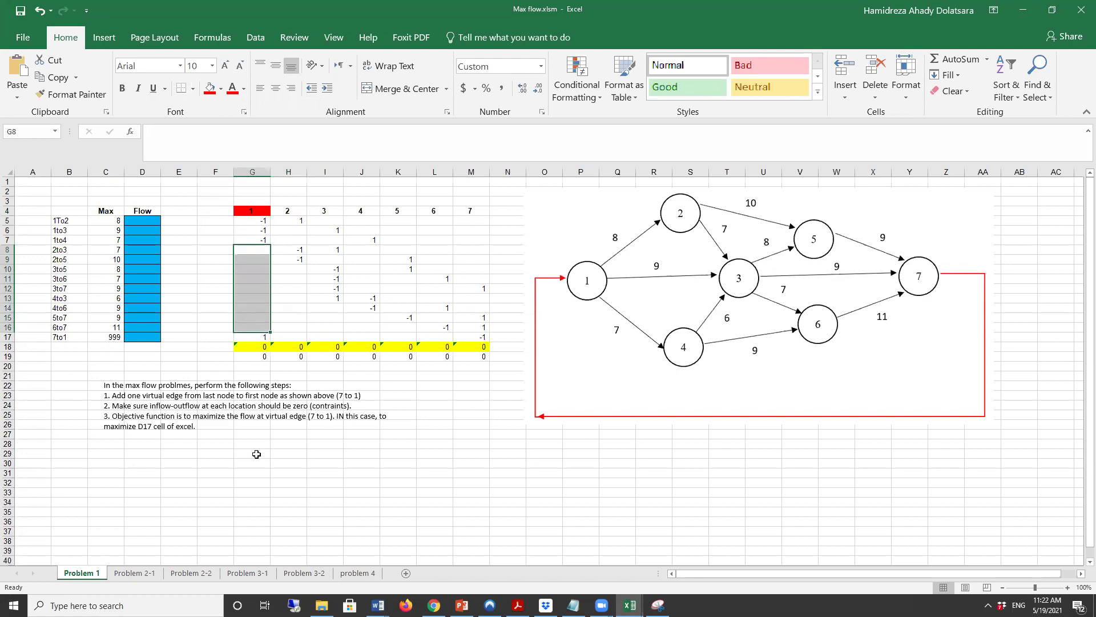
pyautogui.click(255, 454)
pyautogui.click(265, 297)
pyautogui.click(250, 221)
pyautogui.moveTo(251, 221); pyautogui.dragTo(254, 239)
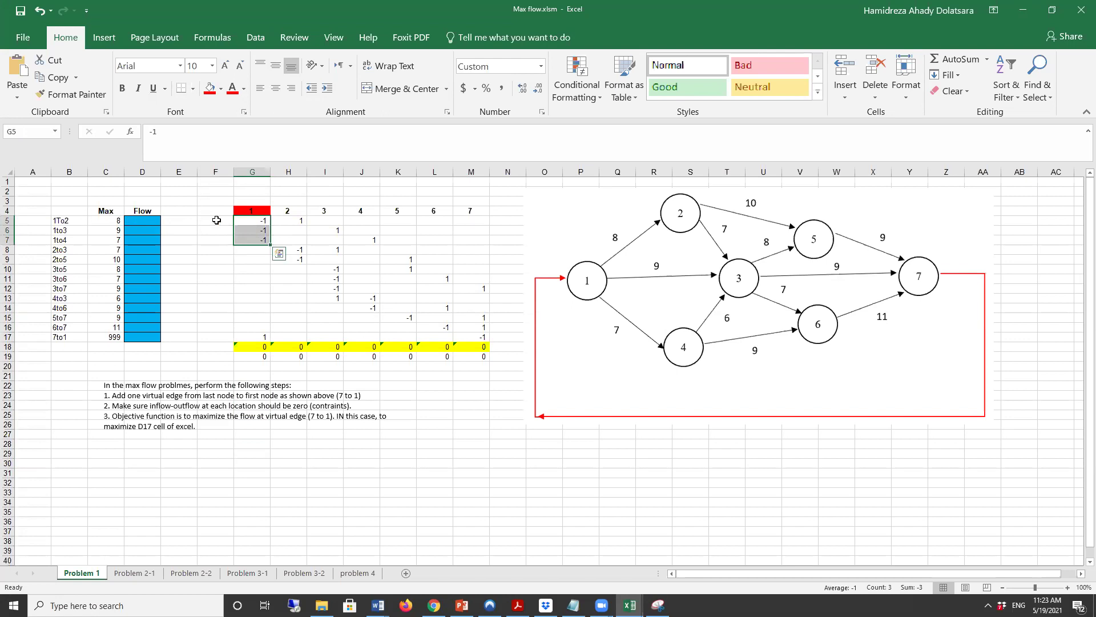
# Review the labels, maximum capacities and flow cells of the arcs 1To2, 1to3 and 1to4 in B5:D7.
pyautogui.moveTo(58, 222); pyautogui.dragTo(64, 240)
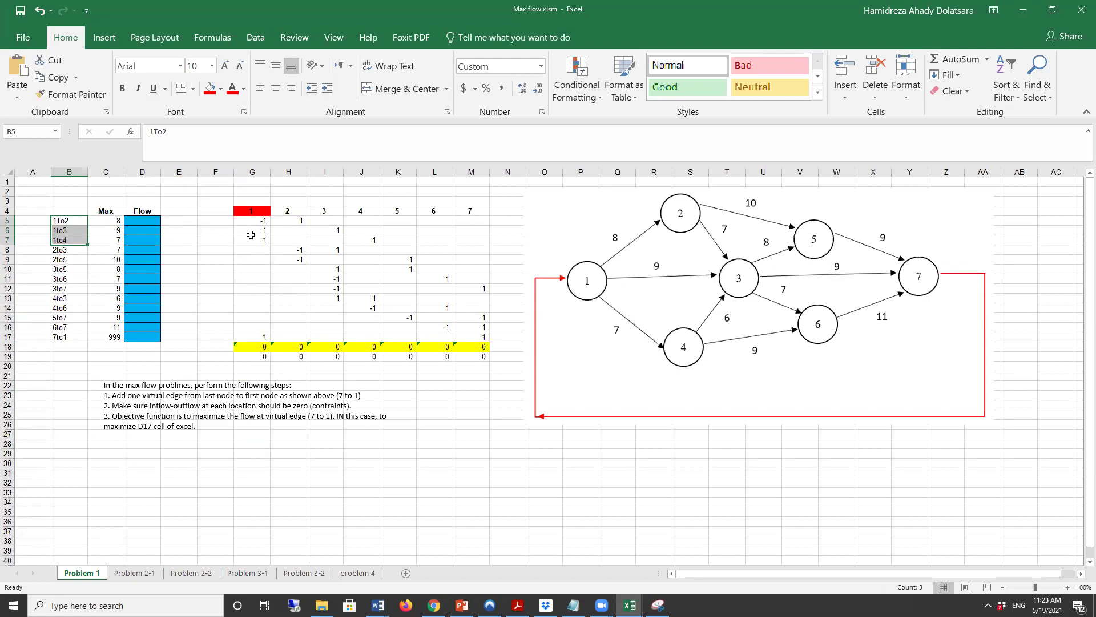
pyautogui.moveTo(105, 218)
pyautogui.mouseDown()
pyautogui.moveTo(101, 249)
pyautogui.moveTo(103, 238)
pyautogui.mouseUp()
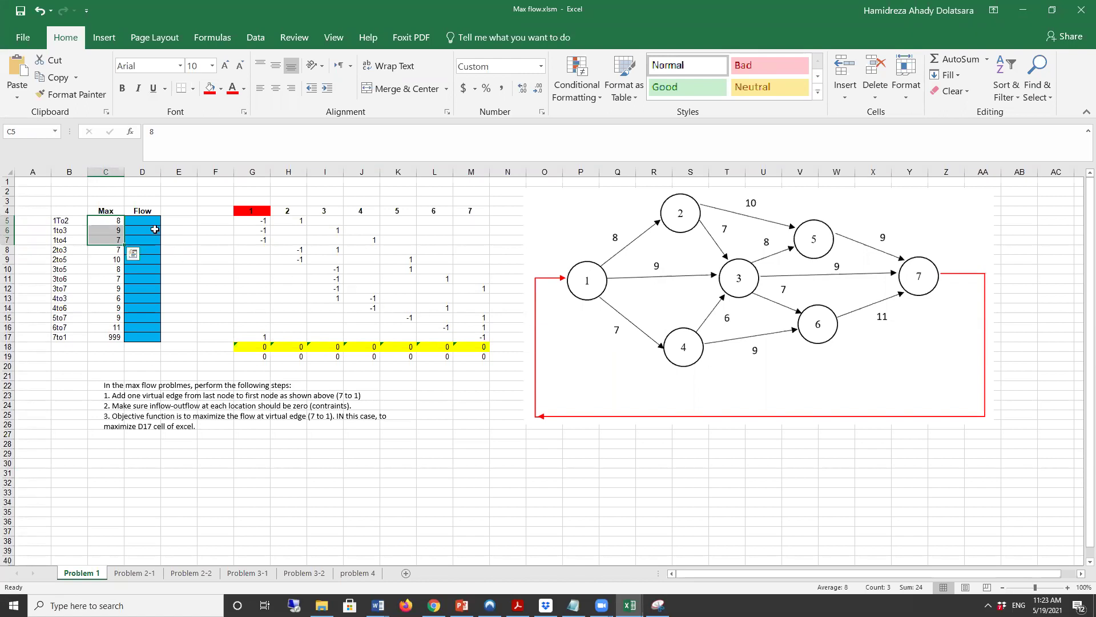
pyautogui.moveTo(149, 222); pyautogui.dragTo(155, 238)
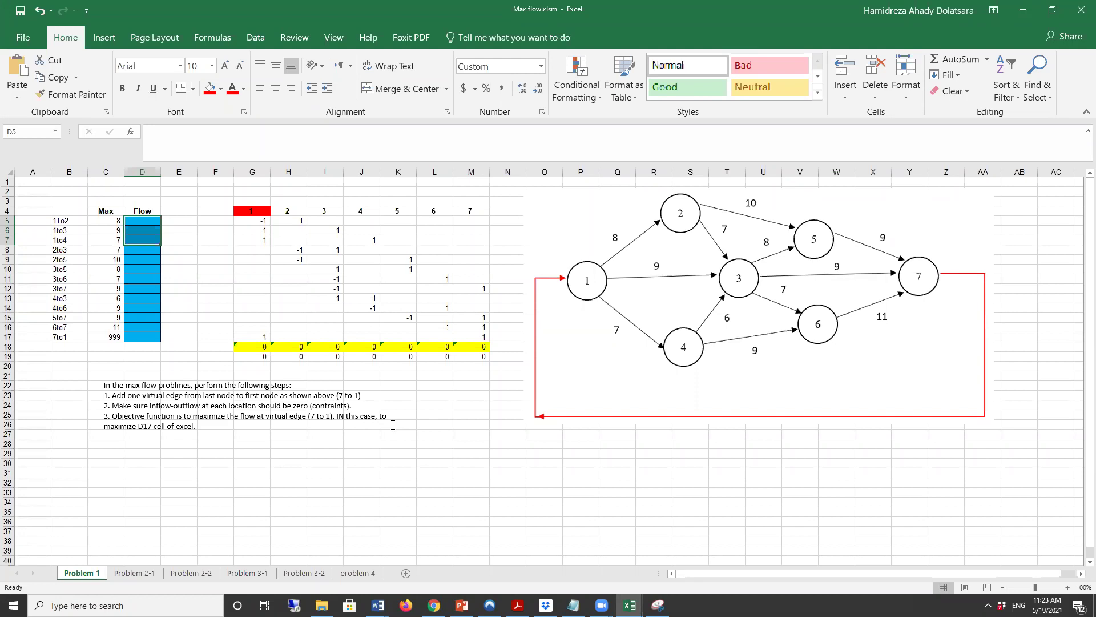
# Examine the SUMPRODUCT net flow formula in G18 together with the required values in G19:M19.
pyautogui.click(248, 347)
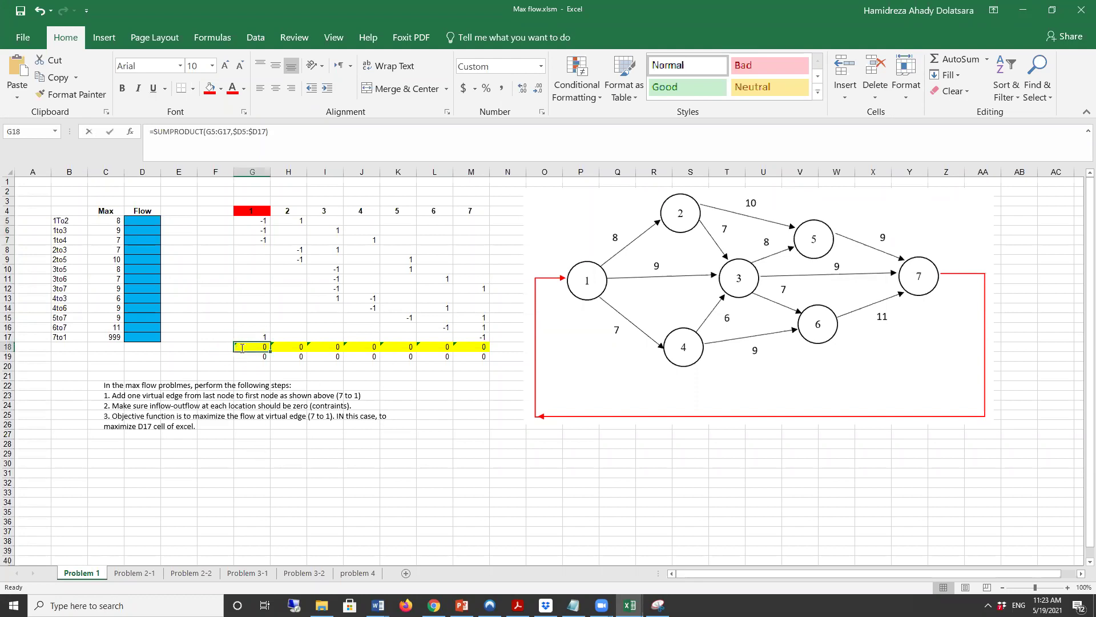
pyautogui.doubleClick(238, 348)
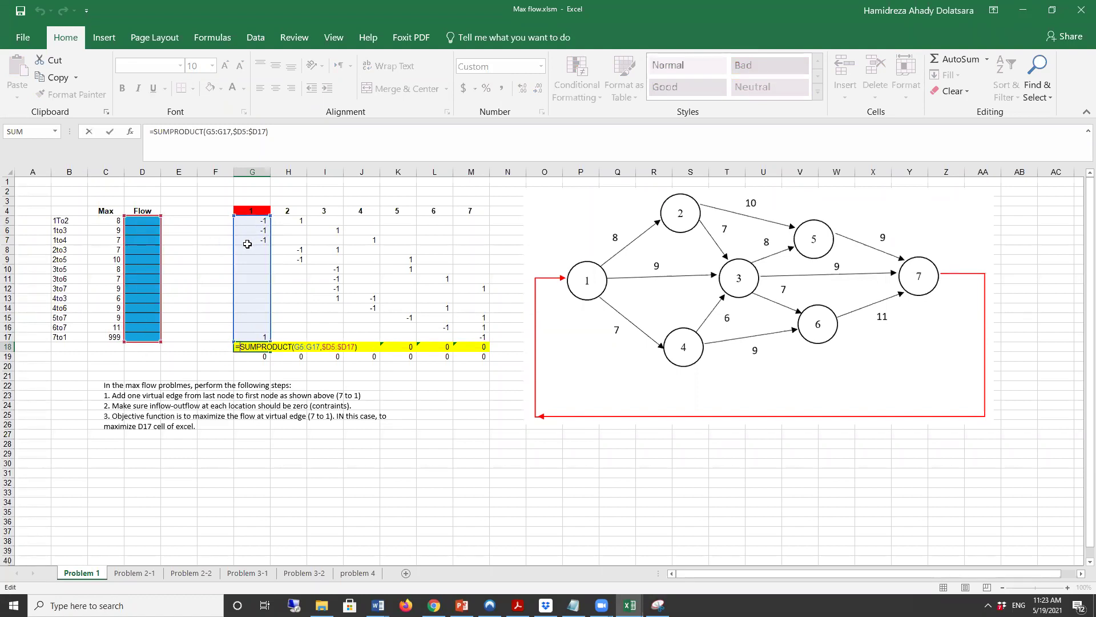
pyautogui.press('Return')
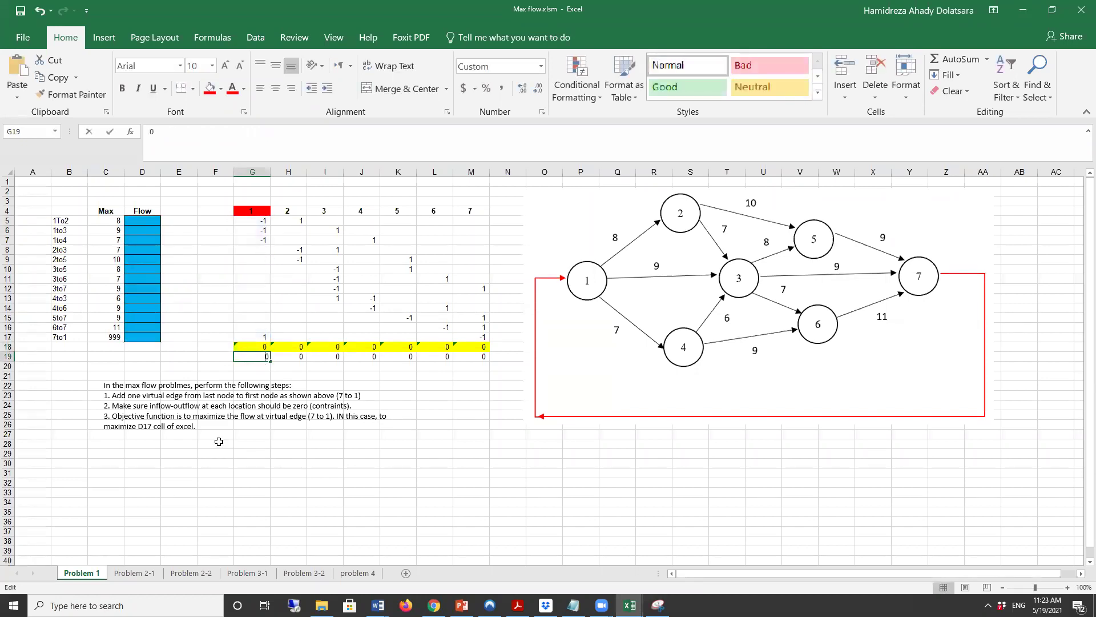
pyautogui.moveTo(264, 356); pyautogui.dragTo(468, 355)
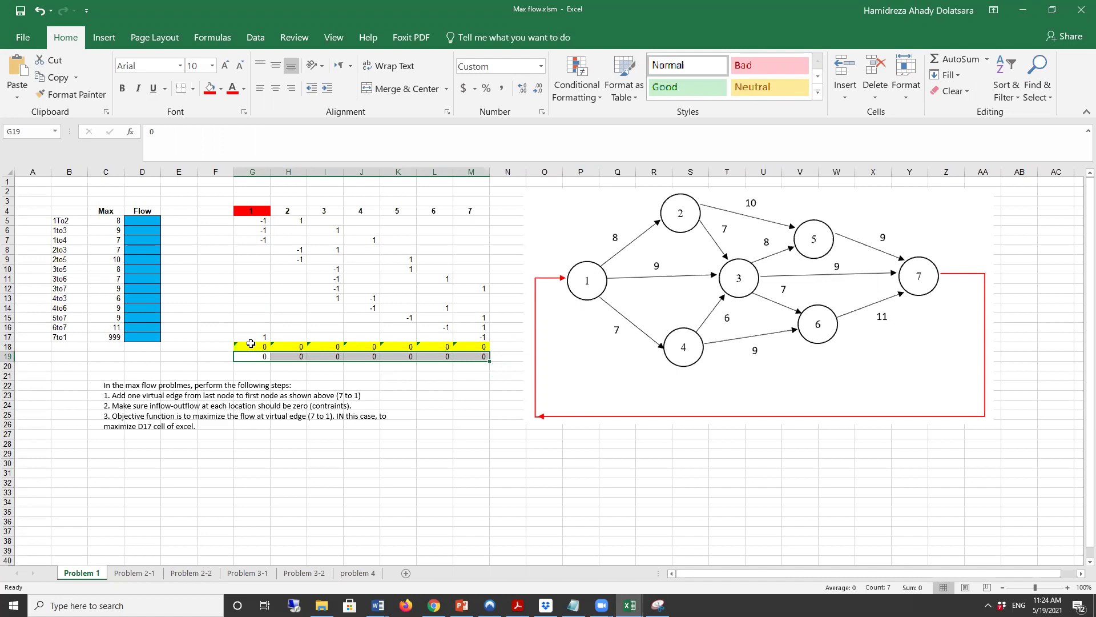
pyautogui.click(255, 345)
pyautogui.doubleClick(256, 345)
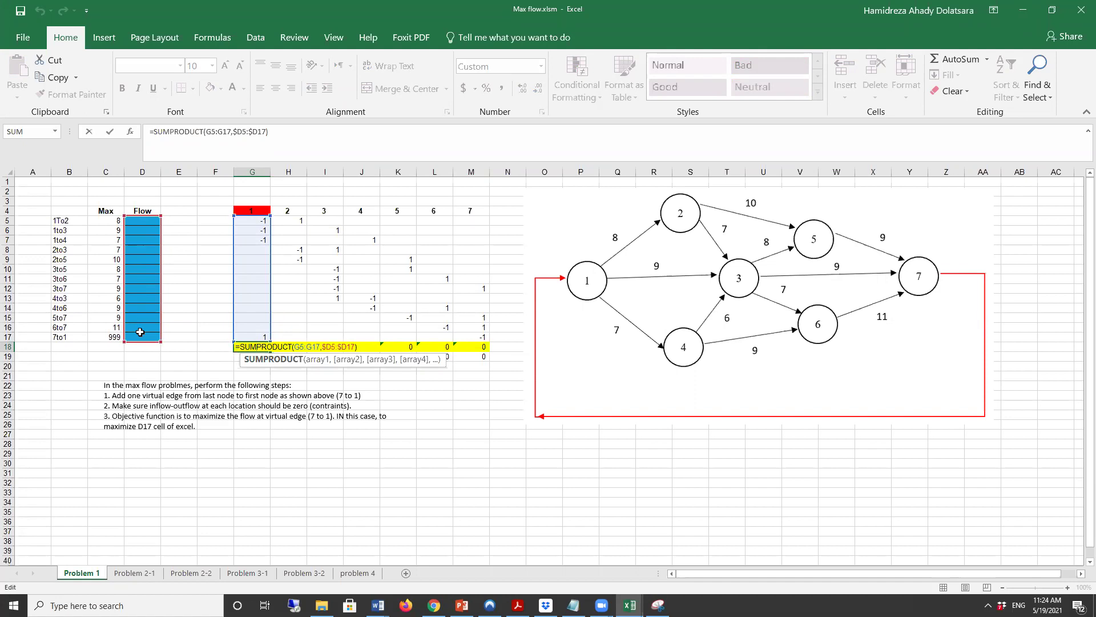
pyautogui.hotkey('ctrl', 'Return')
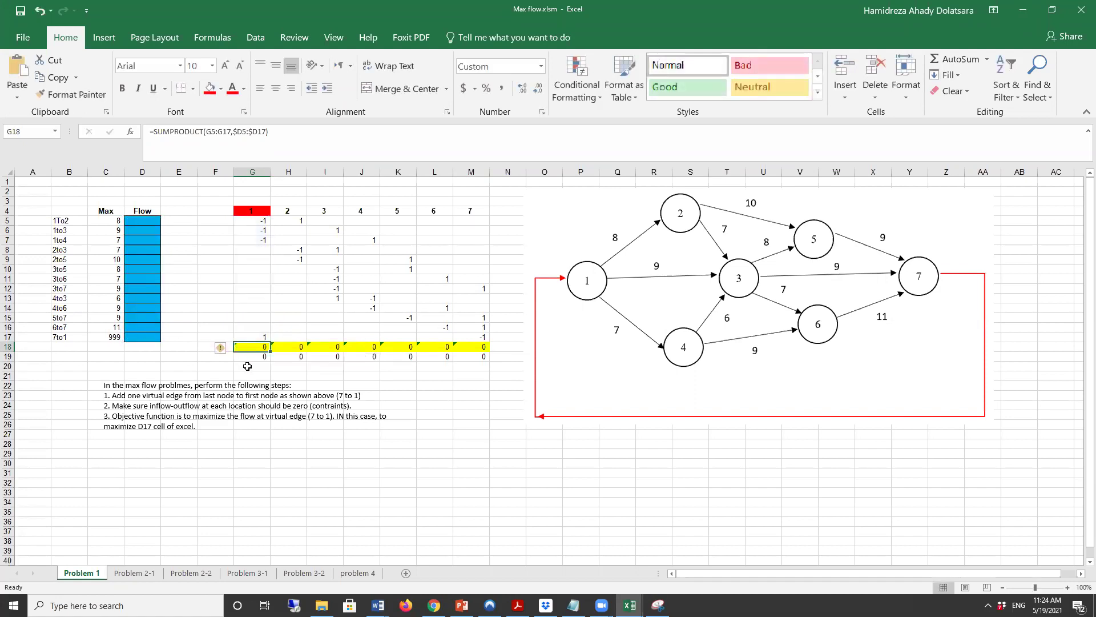
# Compare node 1's net flow and required value in G18:G19, and review the maximum capacities in C4:C17.
pyautogui.moveTo(250, 356); pyautogui.dragTo(250, 348)
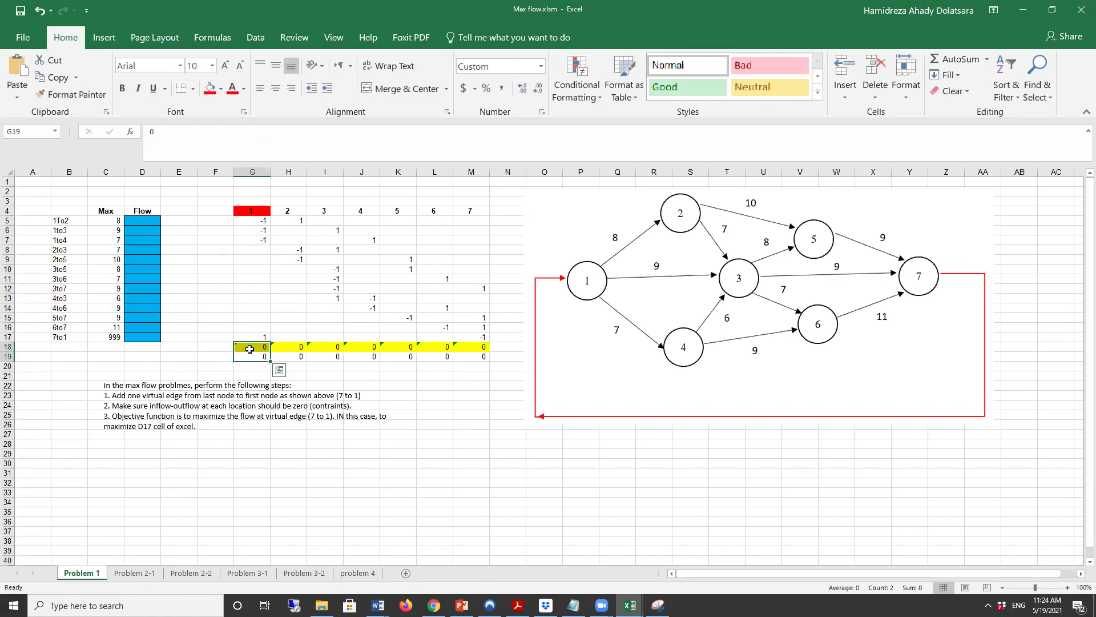
pyautogui.click(147, 365)
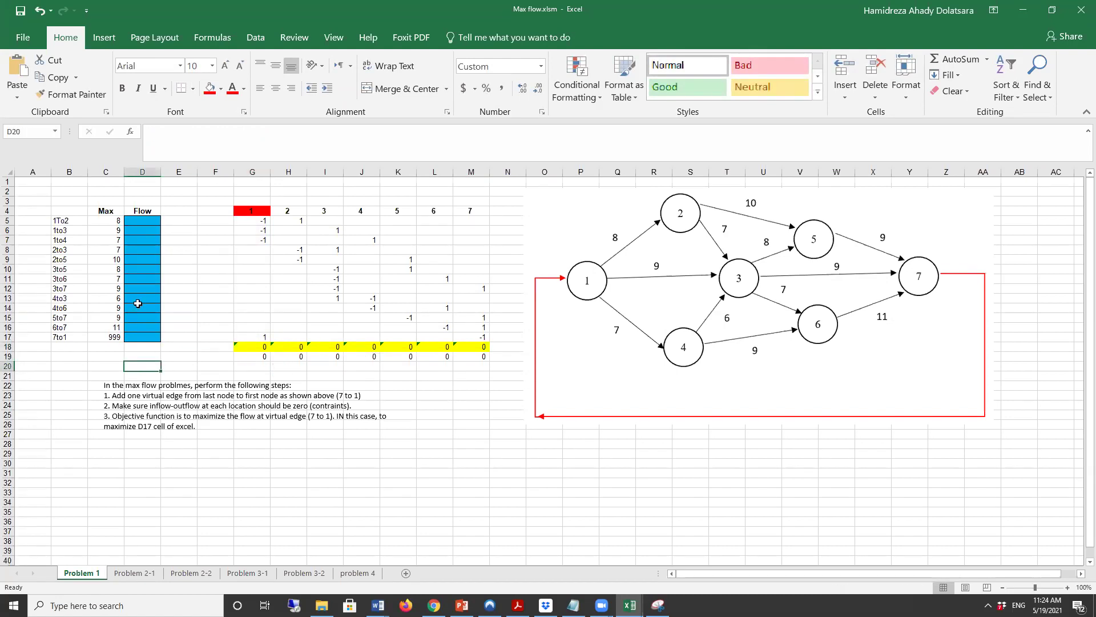
pyautogui.moveTo(111, 213); pyautogui.dragTo(117, 337)
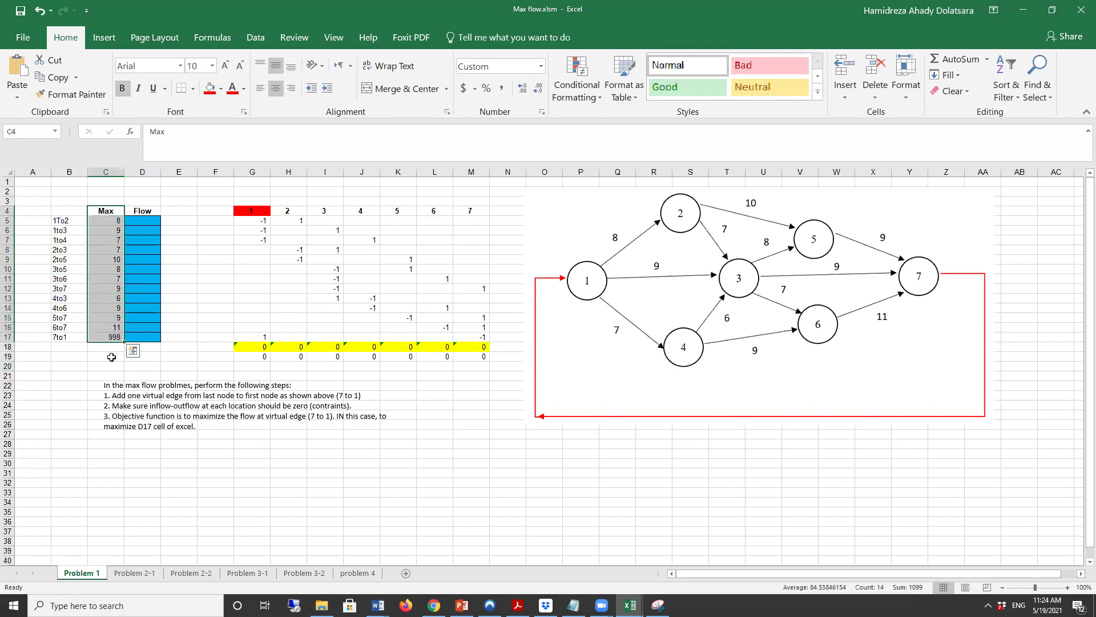
pyautogui.click(112, 355)
# Try entering "infinite" as the maximum capacity of the virtual arc 7to1 in C17.
pyautogui.click(102, 338)
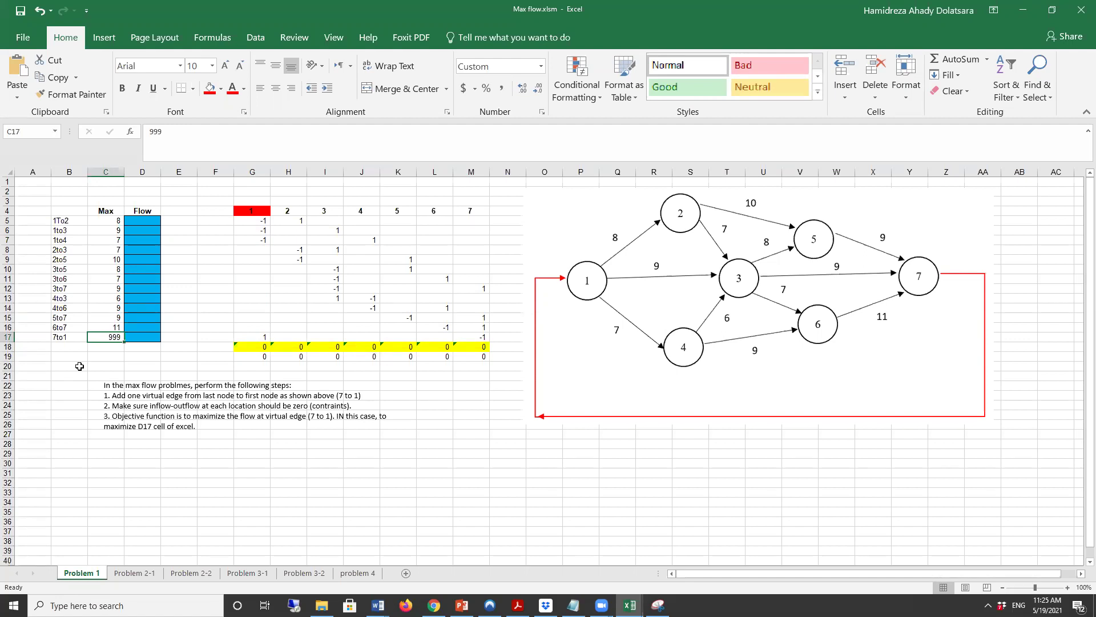
pyautogui.write('infinite')
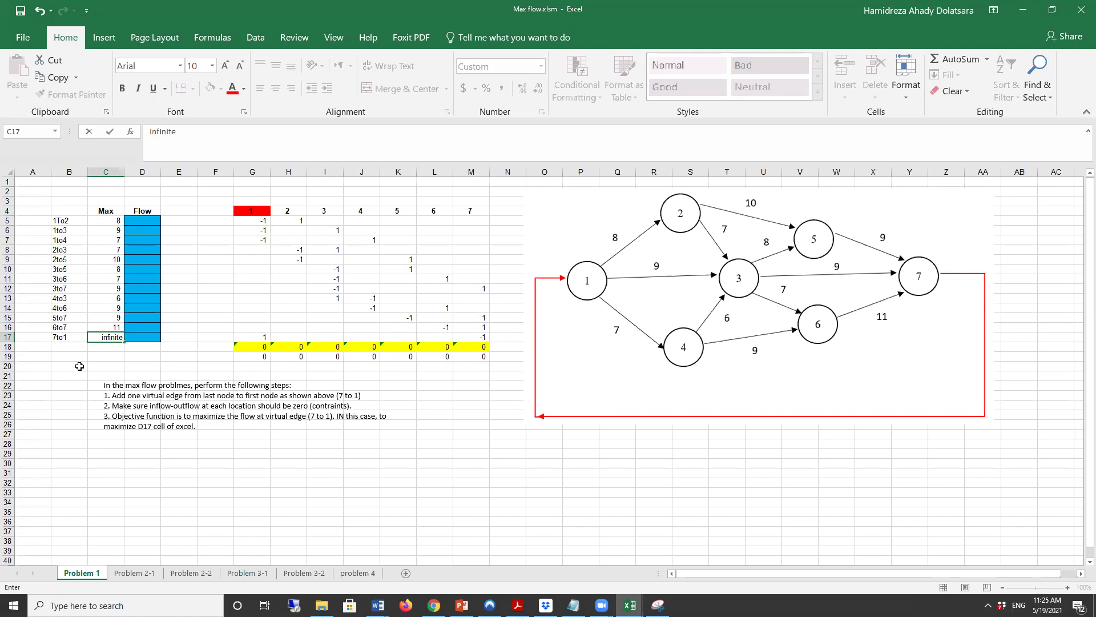
pyautogui.hotkey('ctrl', 'z')
pyautogui.click(129, 370)
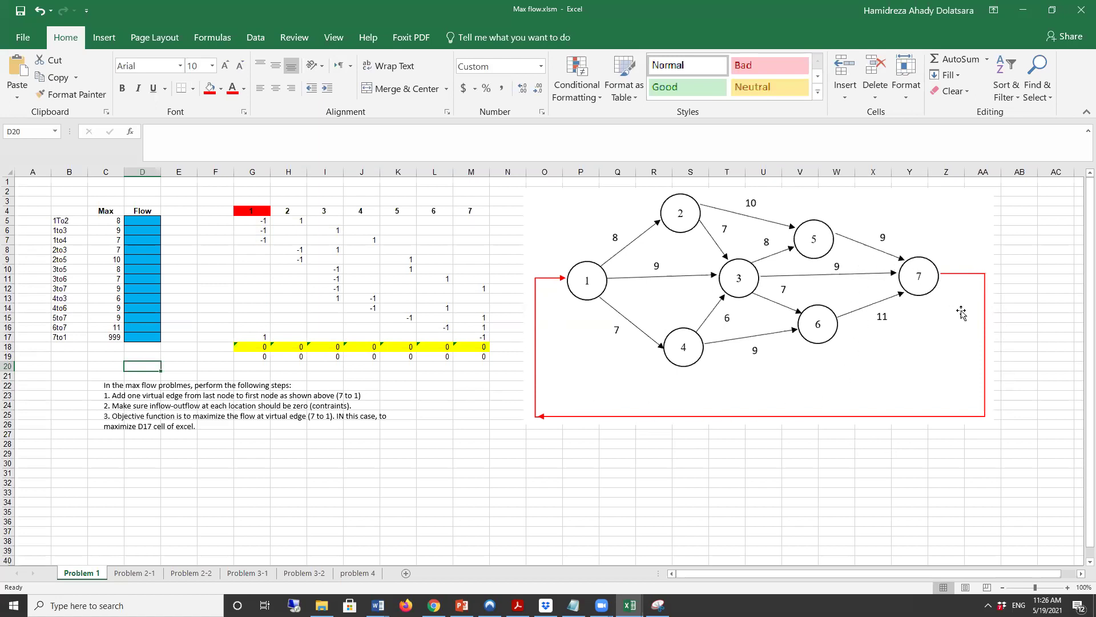
# Fill the 7to1 flow cell D17 with standard green.
pyautogui.click(153, 336)
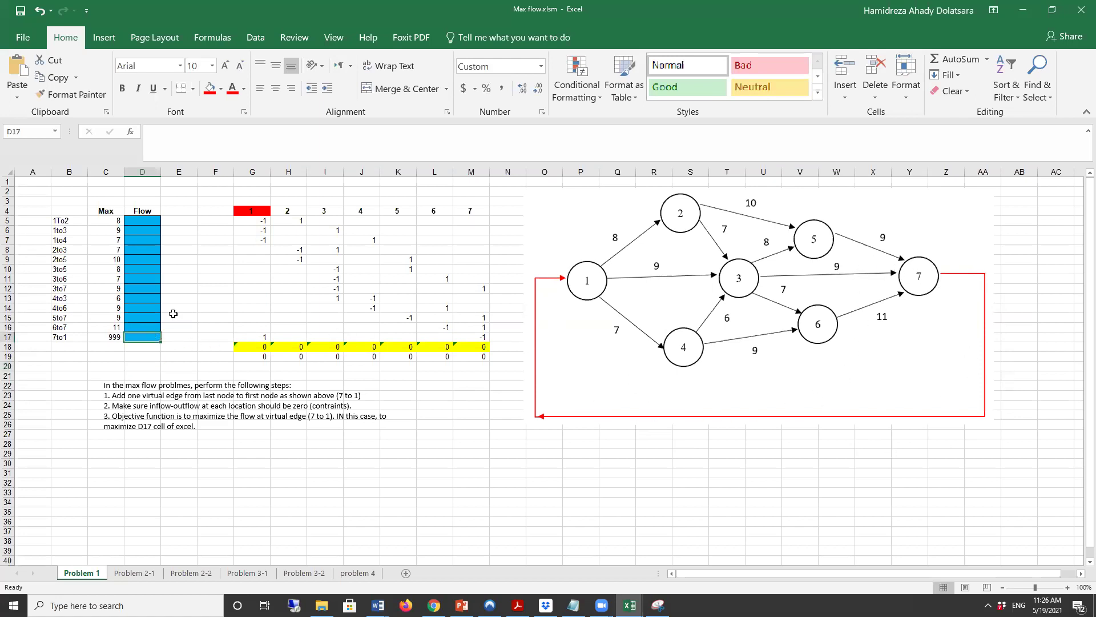
pyautogui.click(221, 89)
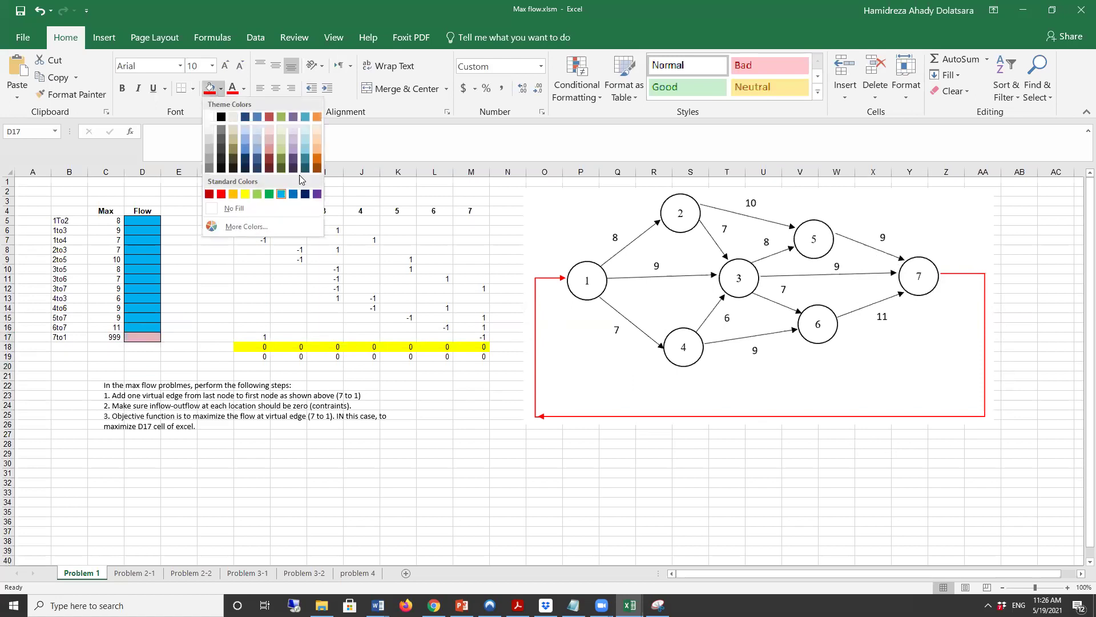
pyautogui.click(270, 194)
pyautogui.click(215, 445)
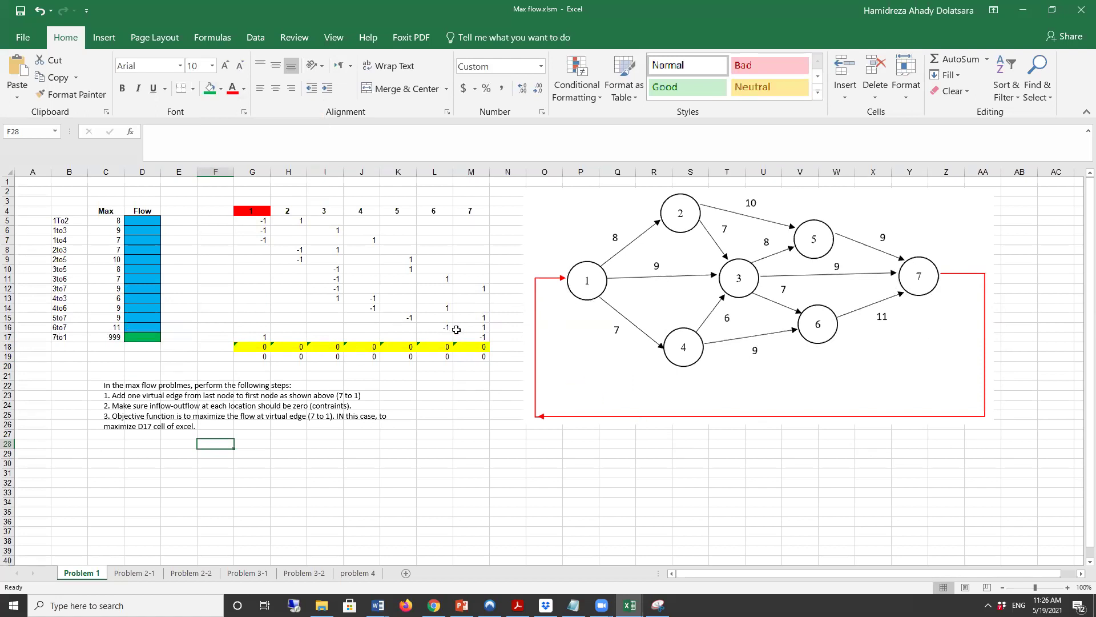
# Examine the node coefficient matrix G4:M17 and the complete row of the virtual arc 7to1.
pyautogui.moveTo(465, 337); pyautogui.dragTo(252, 211)
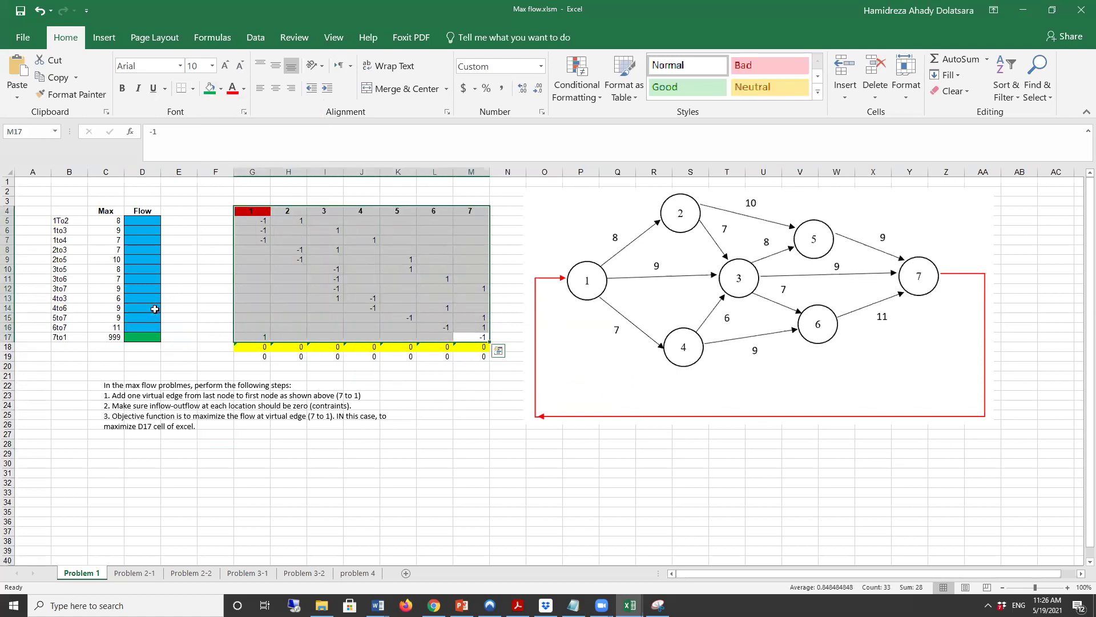
pyautogui.click(8, 337)
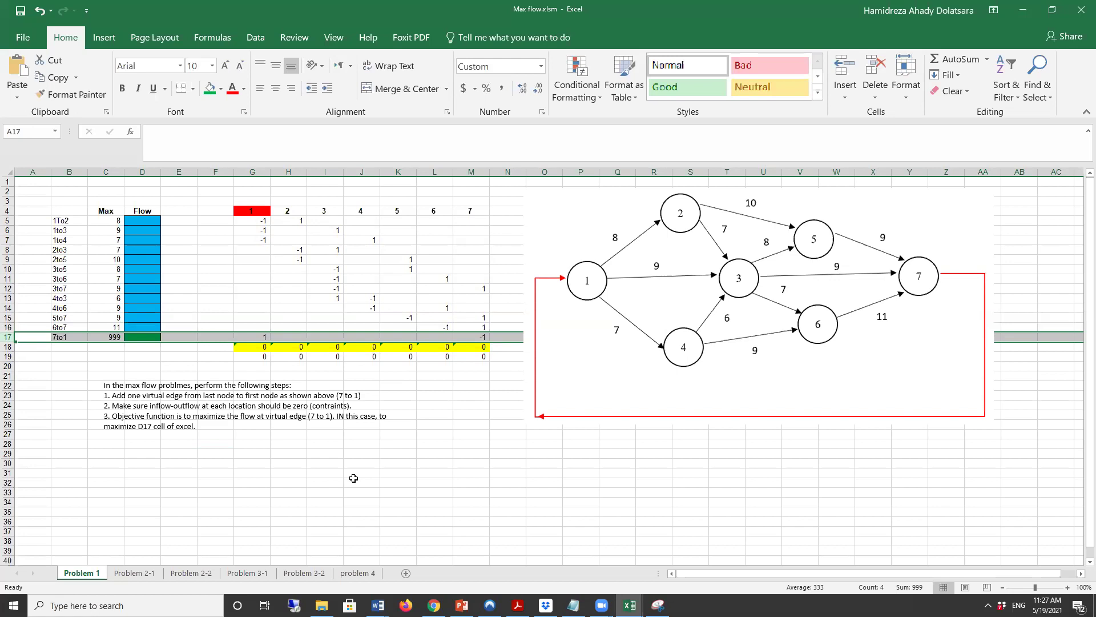
pyautogui.click(401, 483)
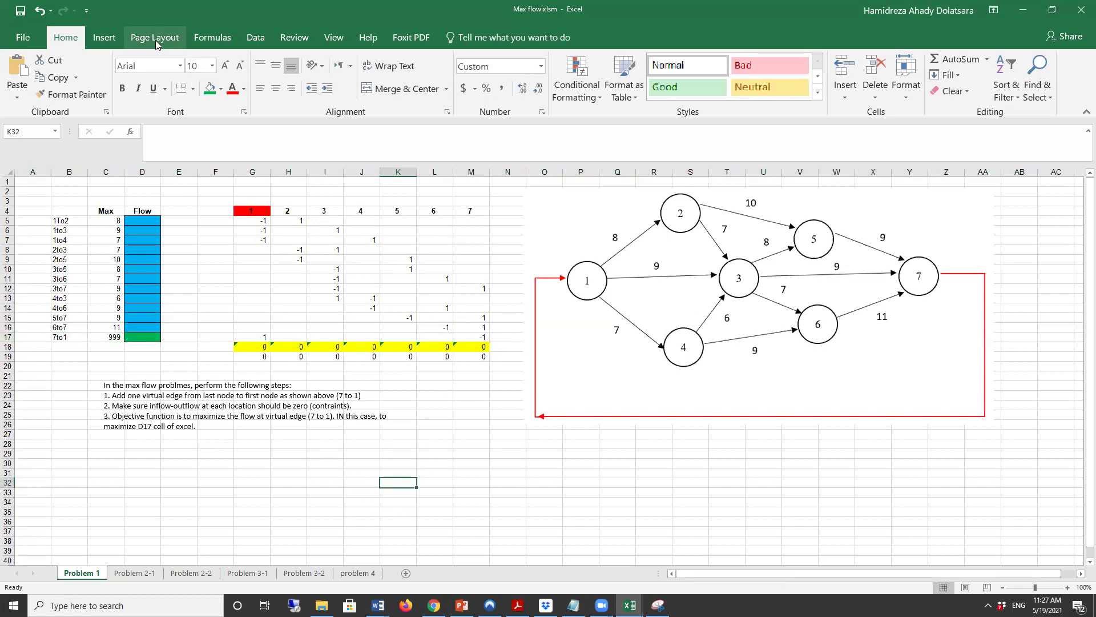
# Solve the Problem 1 maximum flow model with Solver, keeping the solution and generating the Answer, Sensitivity and Limits reports.
pyautogui.click(255, 38)
pyautogui.click(992, 59)
pyautogui.click(855, 177)
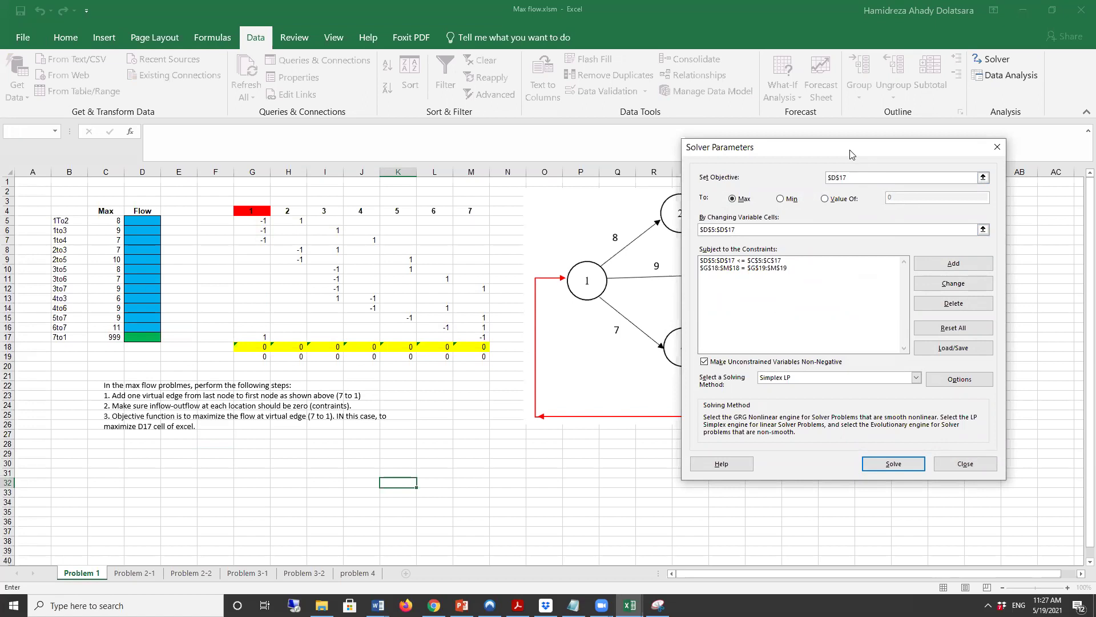
pyautogui.moveTo(852, 154); pyautogui.dragTo(819, 403)
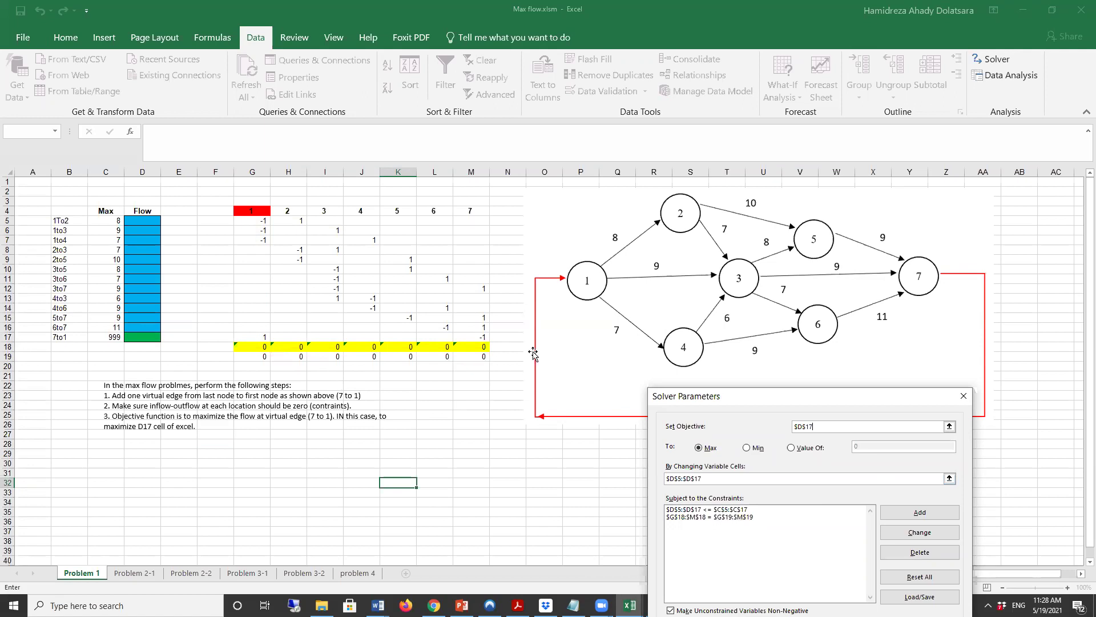
pyautogui.moveTo(916, 393); pyautogui.dragTo(842, 65)
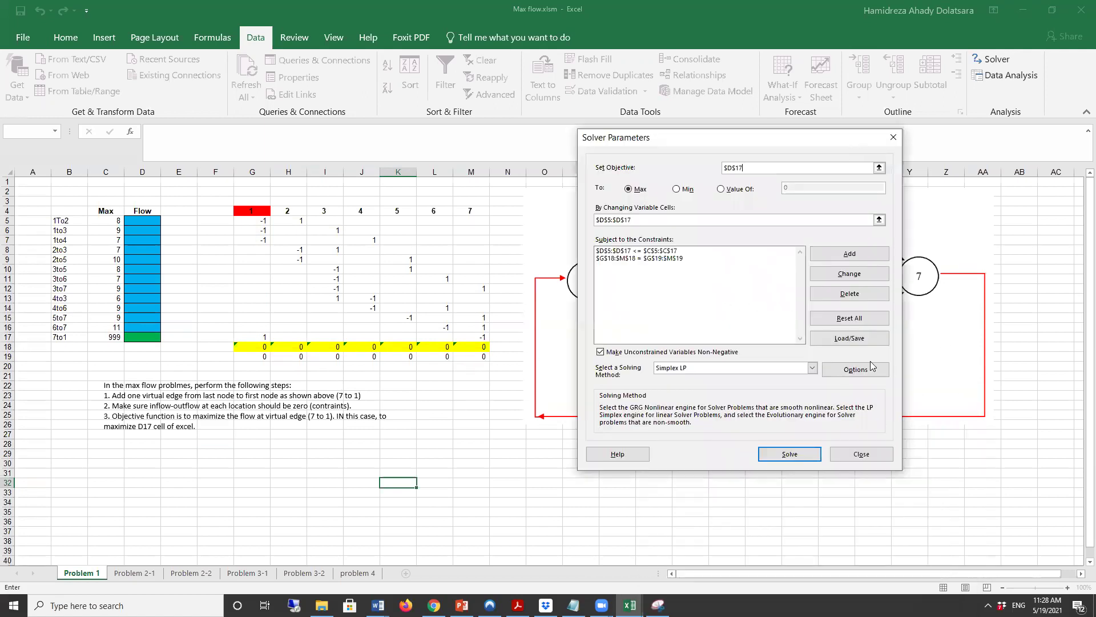
pyautogui.click(815, 460)
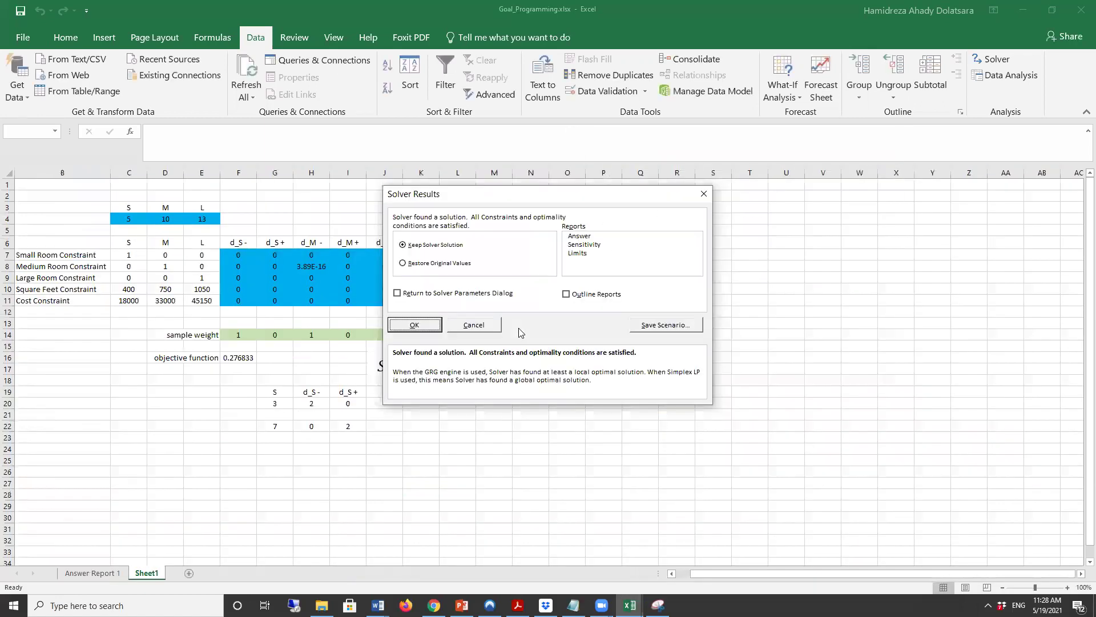
pyautogui.click(586, 237)
pyautogui.moveTo(592, 260); pyautogui.dragTo(588, 237)
pyautogui.click(414, 325)
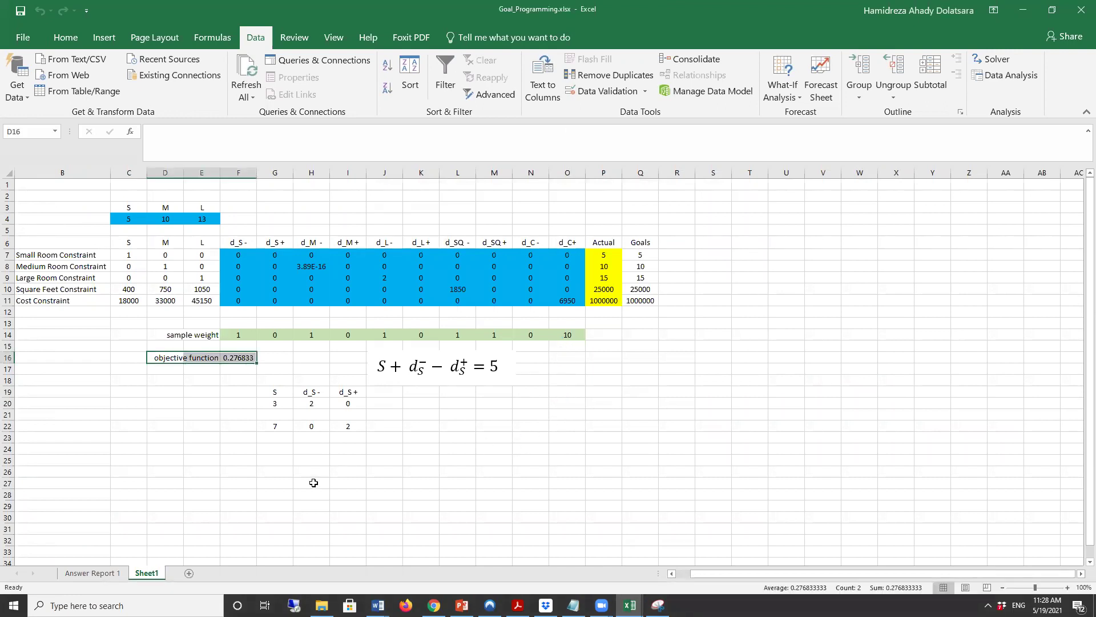
# Review the Answer, Sensitivity and Limits reports in the Max flow workbook, and return to the Problem 1 sheet.
pyautogui.click(630, 604)
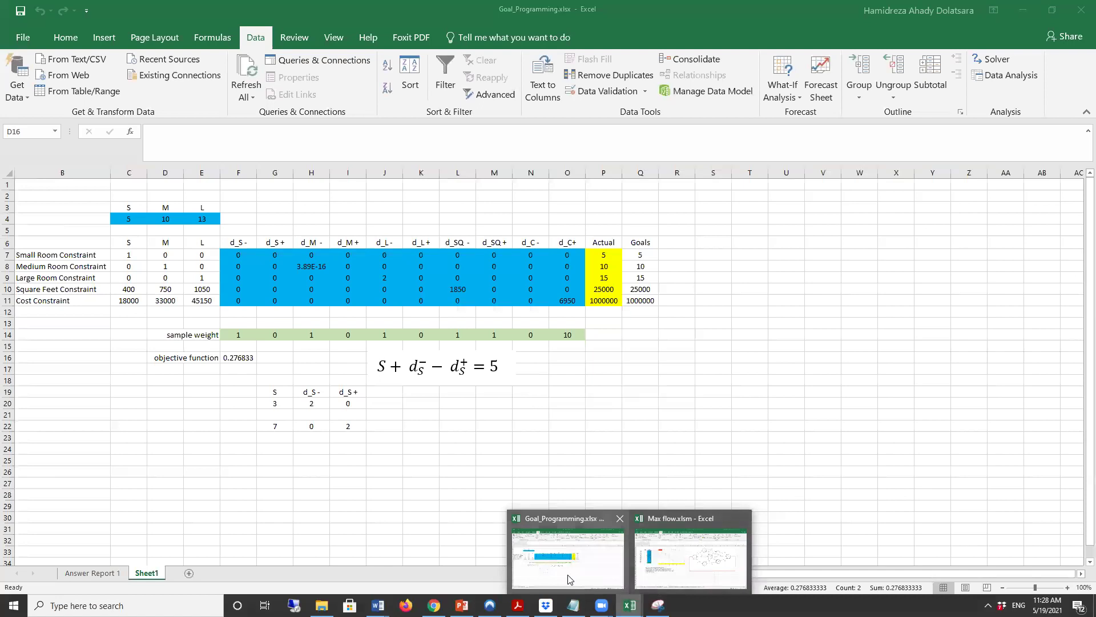
pyautogui.click(687, 572)
pyautogui.click(122, 573)
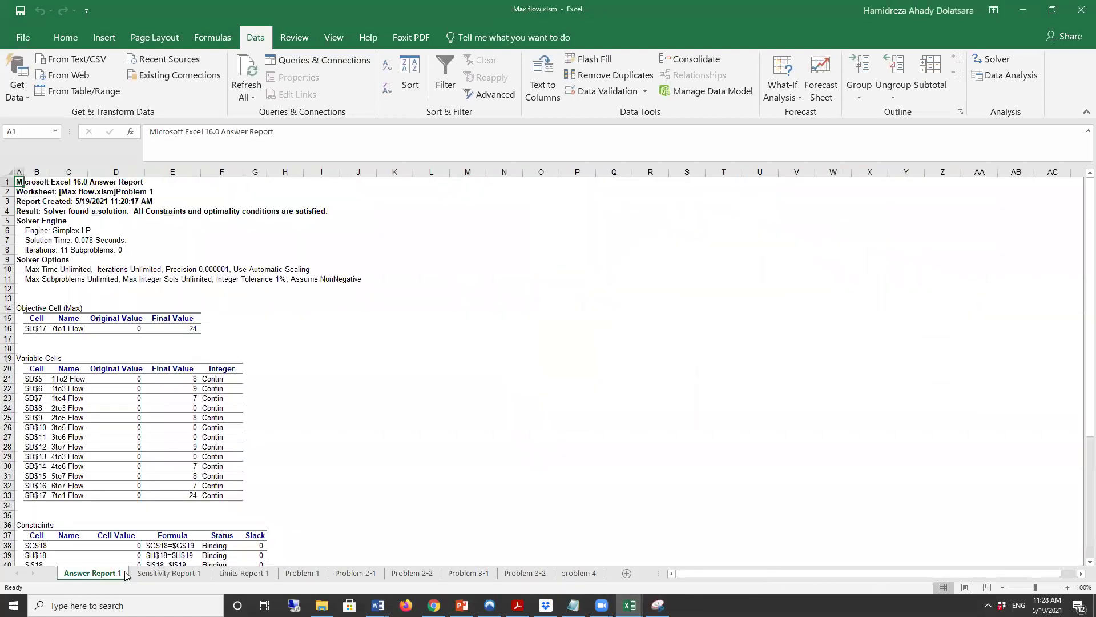
pyautogui.click(167, 574)
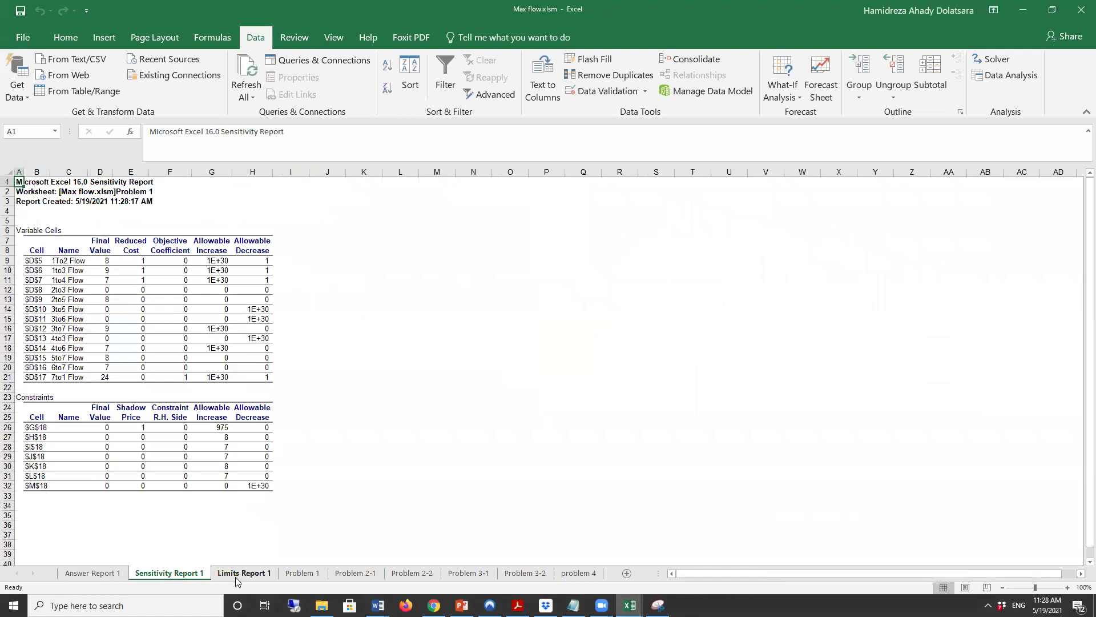
pyautogui.click(238, 577)
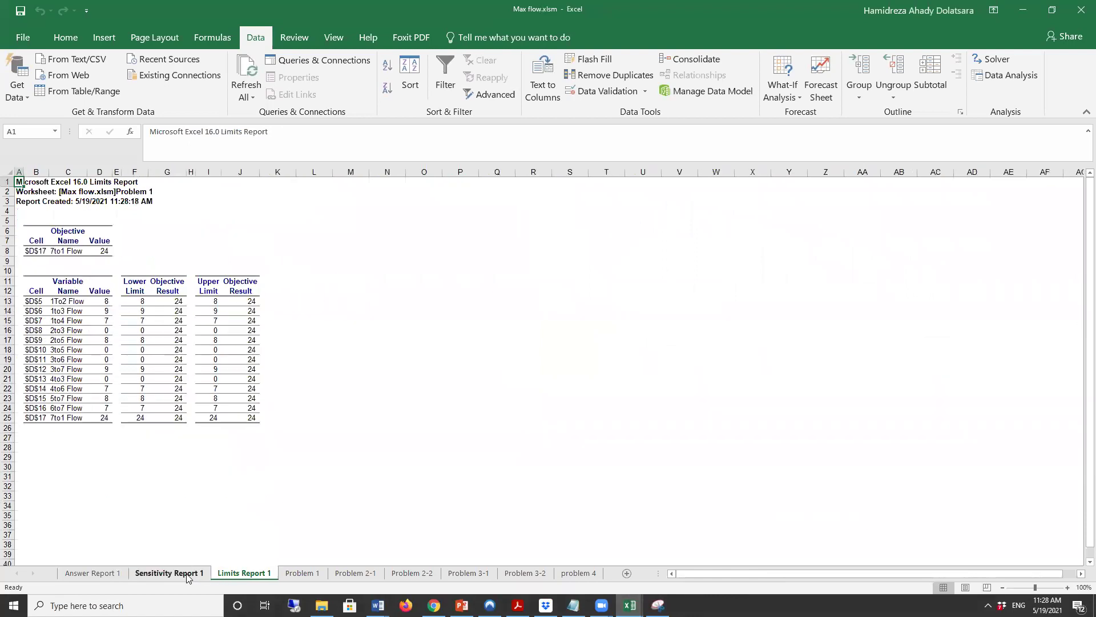
pyautogui.click(187, 575)
pyautogui.click(112, 573)
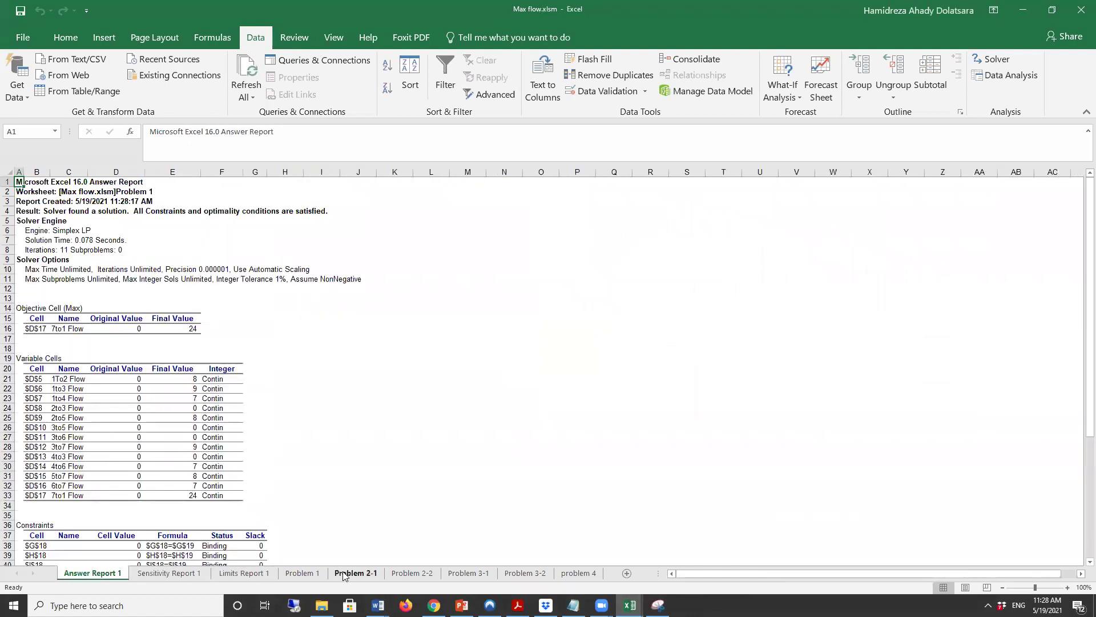
pyautogui.click(344, 574)
pyautogui.click(302, 573)
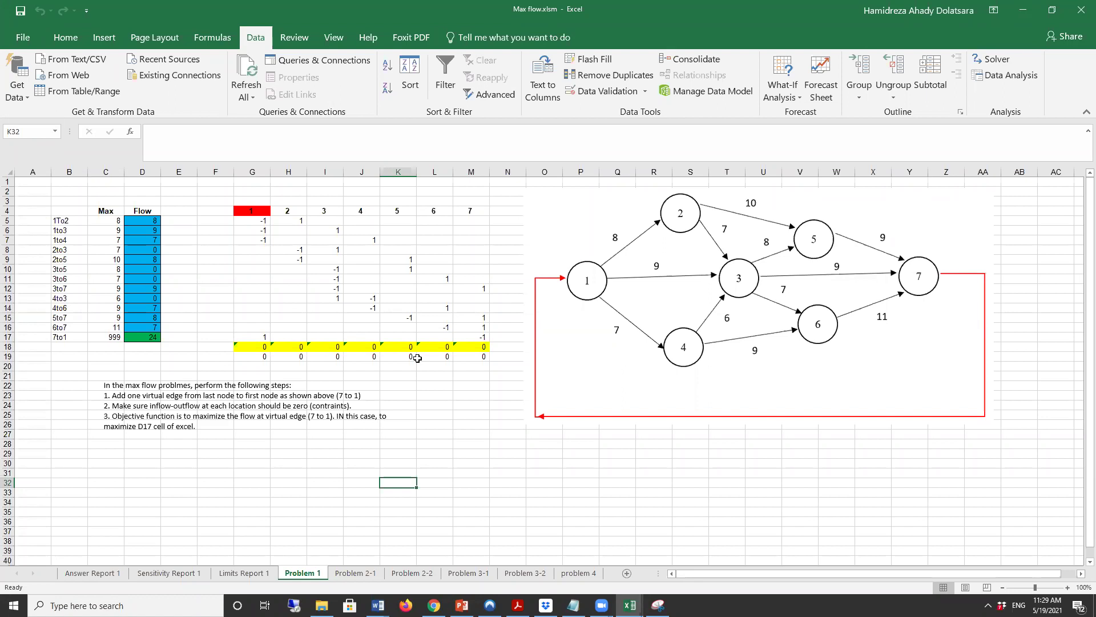
# Switch to Max flow.docx in Word and view the simple transportation problem in Question 2.
pyautogui.moveTo(372, 602)
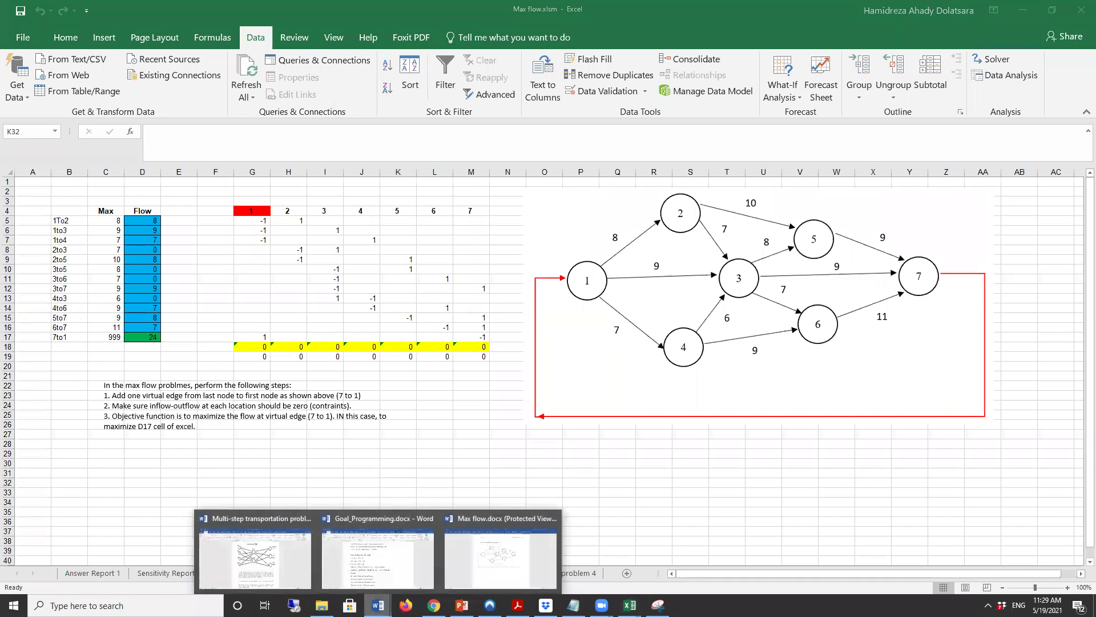
pyautogui.click(468, 567)
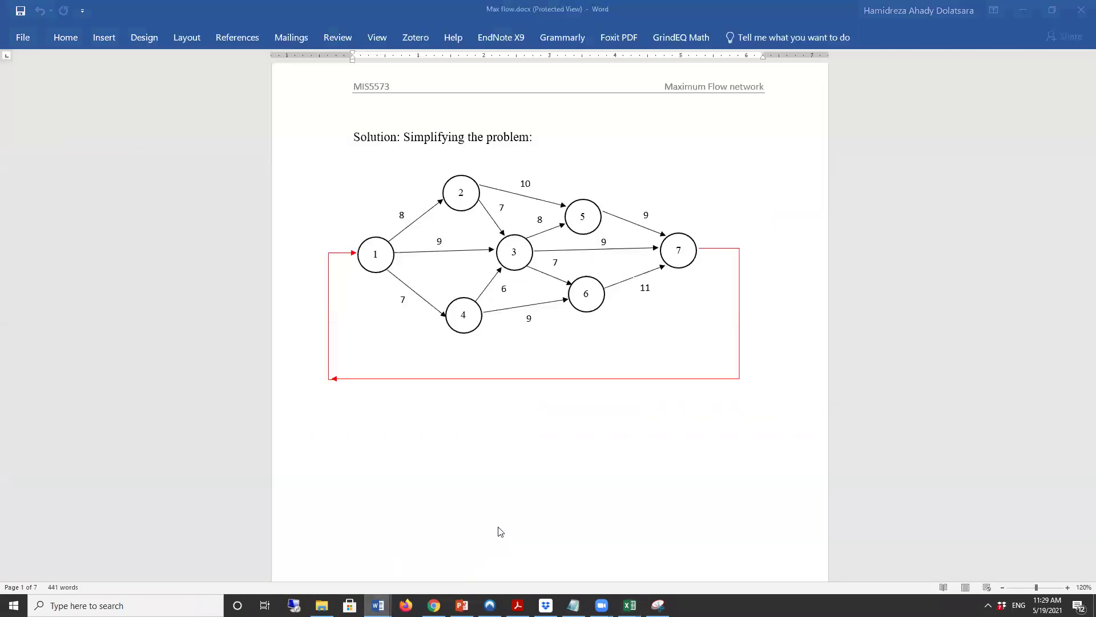
pyautogui.scroll(-12, 604, 394)
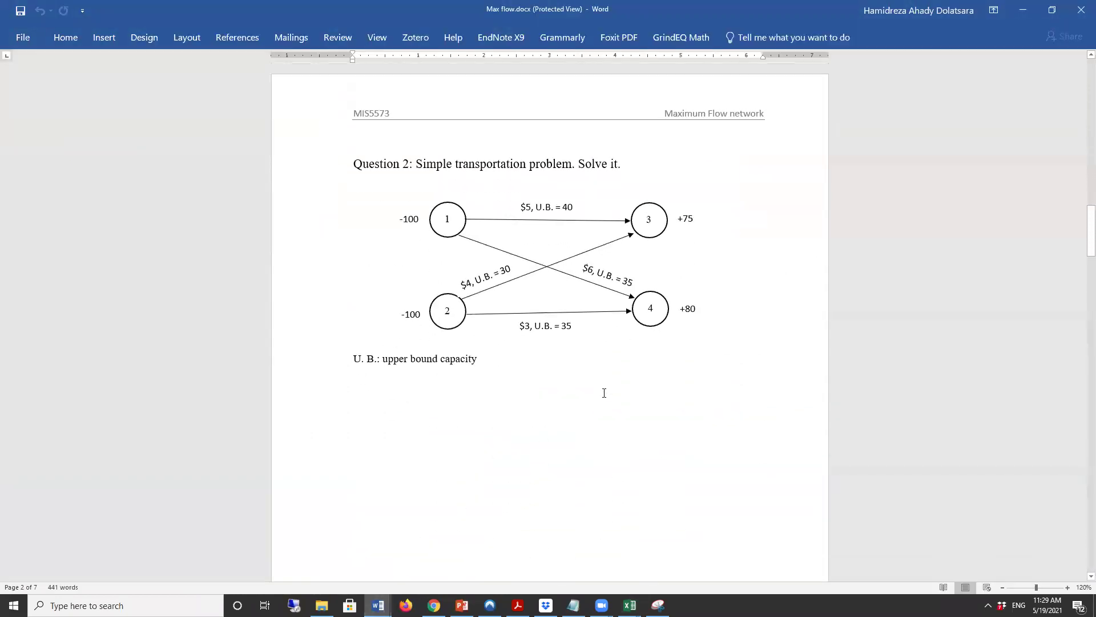
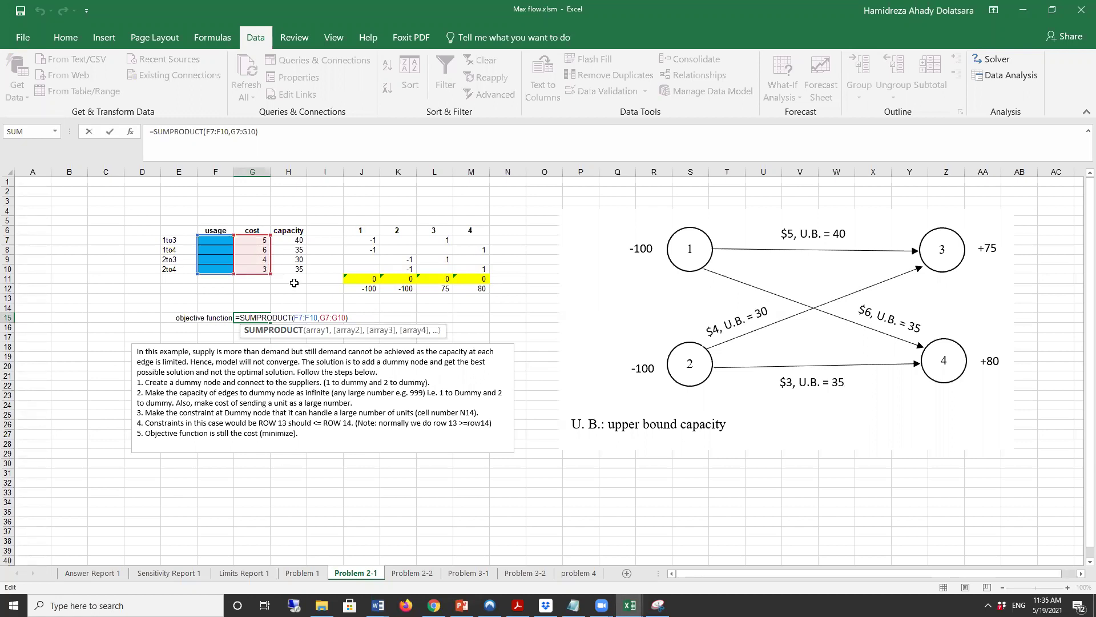
# Close the G15 formula unchanged on Problem 2-1 and examine the coefficient columns of nodes 1, 2 and 3 with the net flow formula in J11.
pyautogui.press('Escape')
pyautogui.moveTo(361, 242); pyautogui.dragTo(367, 282)
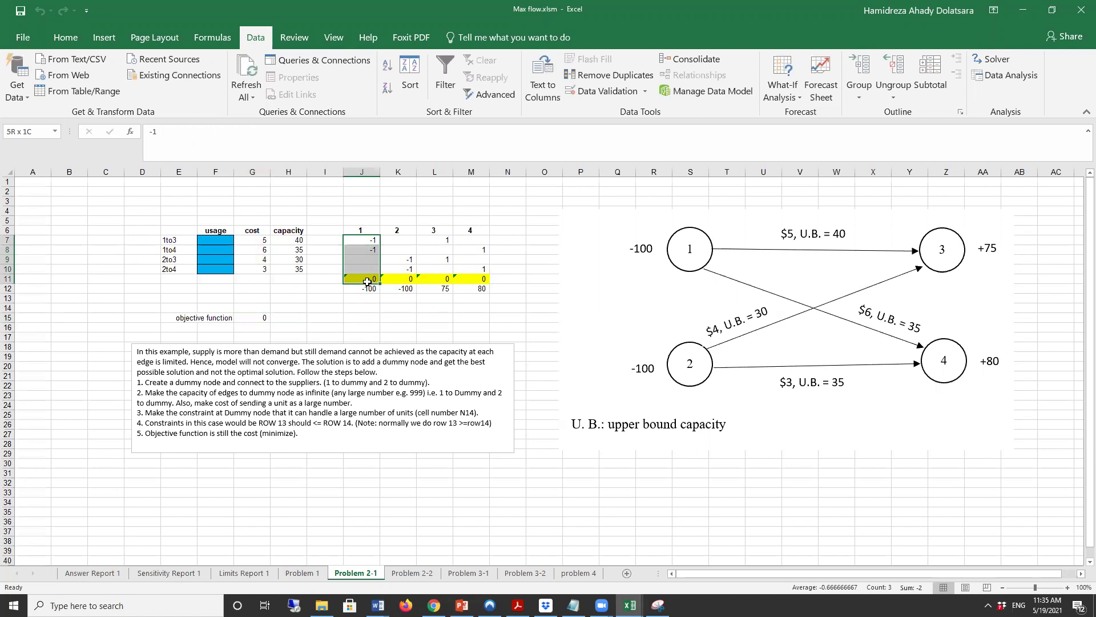
pyautogui.moveTo(404, 240); pyautogui.dragTo(403, 280)
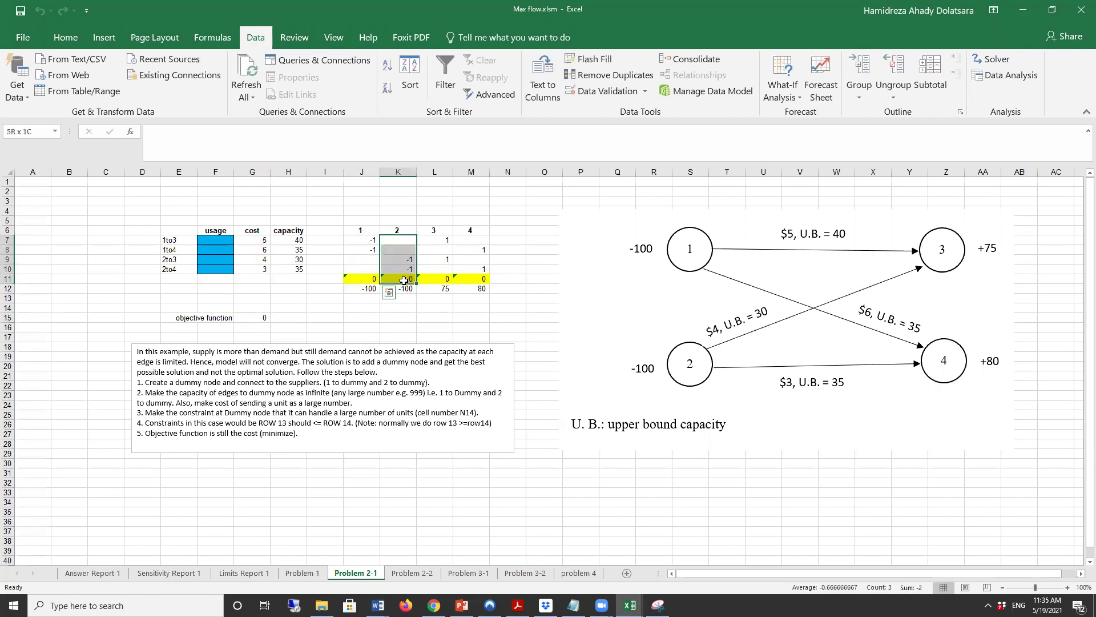
pyautogui.moveTo(372, 240); pyautogui.dragTo(371, 278)
pyautogui.click(370, 280)
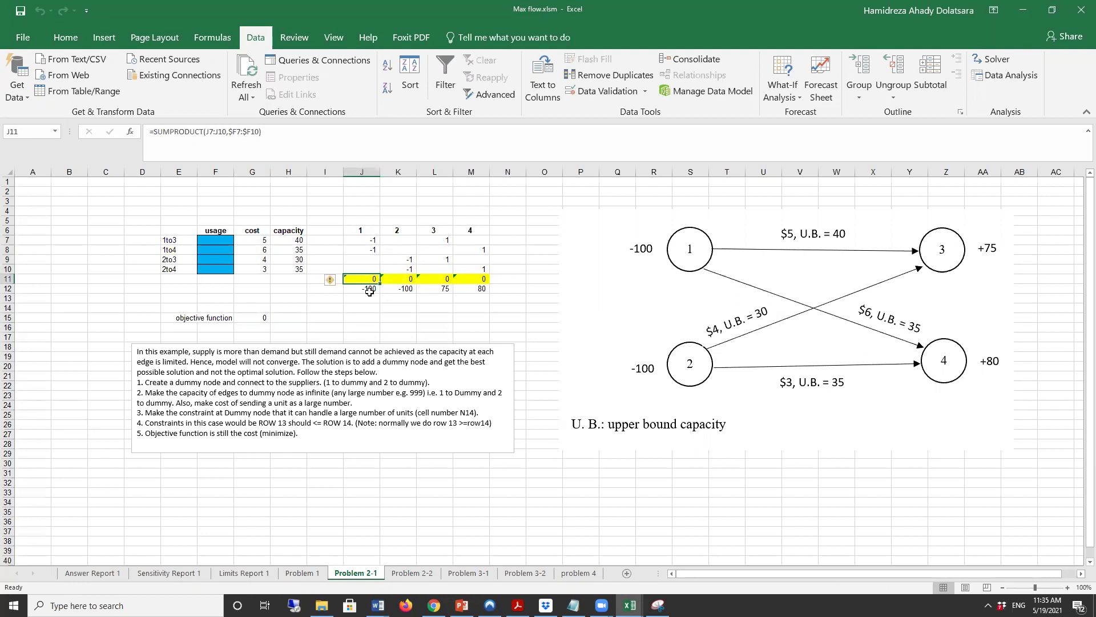
pyautogui.moveTo(404, 239); pyautogui.dragTo(408, 273)
pyautogui.moveTo(446, 241); pyautogui.dragTo(440, 269)
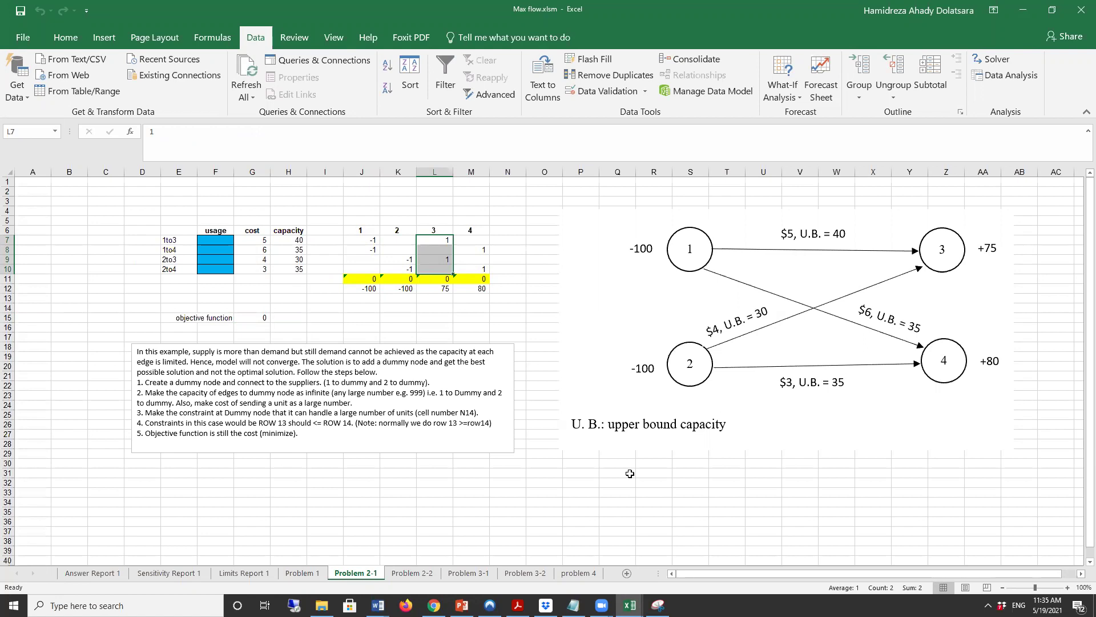
pyautogui.click(468, 491)
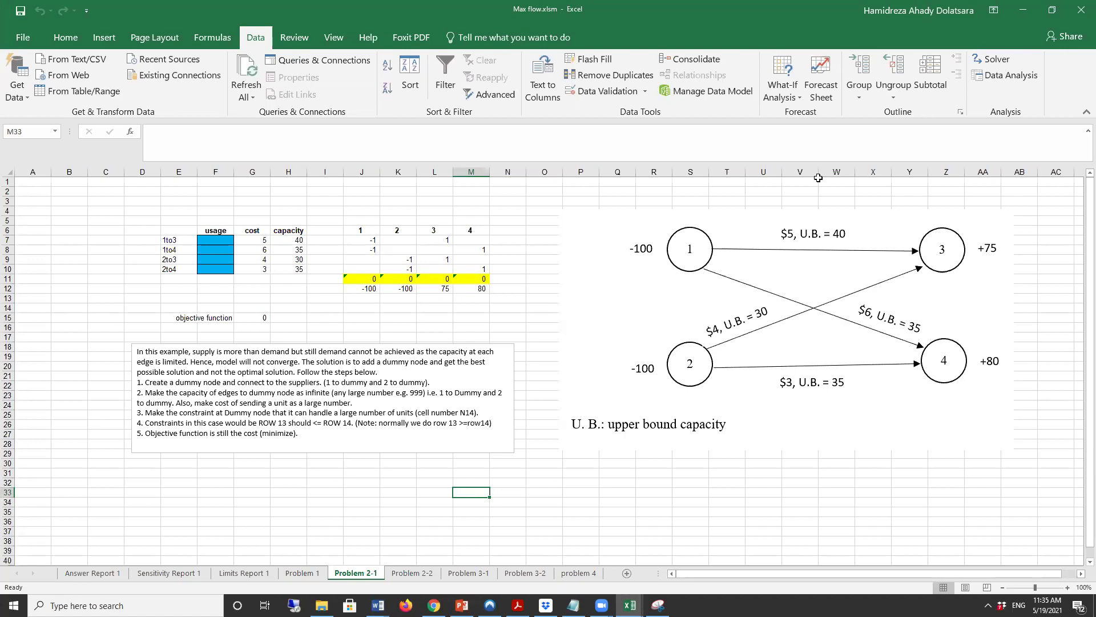
# Review the Solver parameters set for Problem 2-1 without solving, and inspect the objective function formula in G15.
pyautogui.click(993, 59)
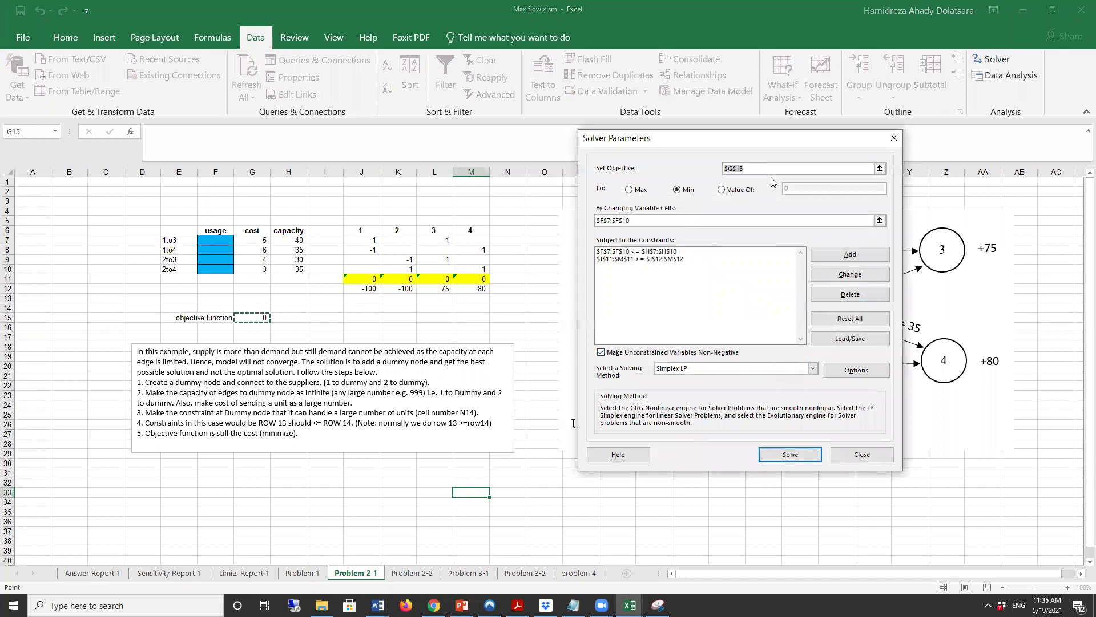
pyautogui.click(849, 455)
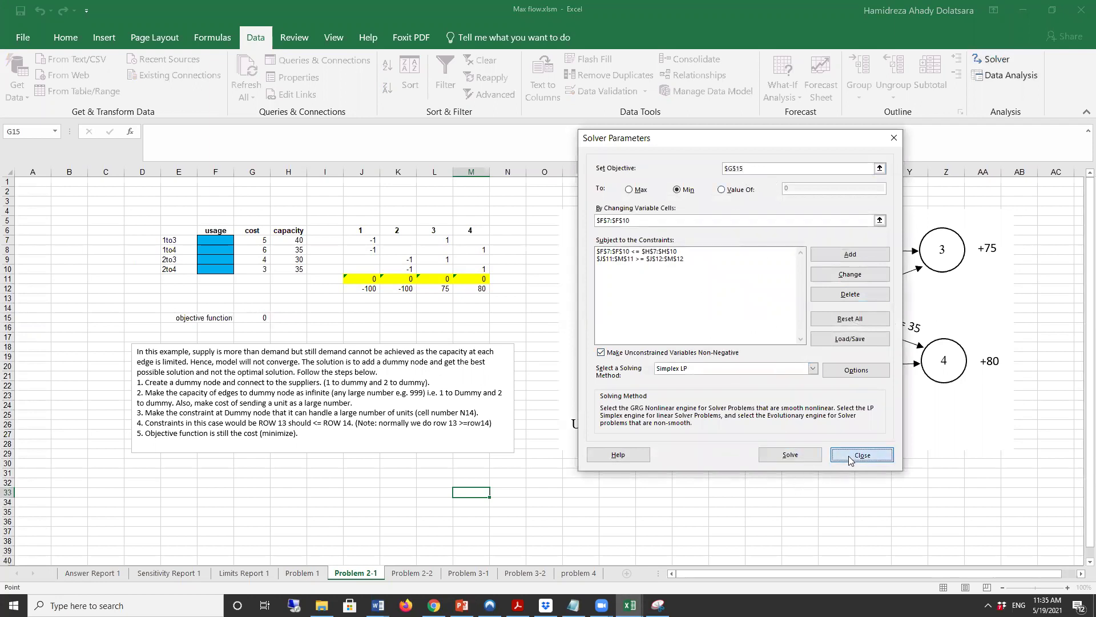
pyautogui.click(257, 318)
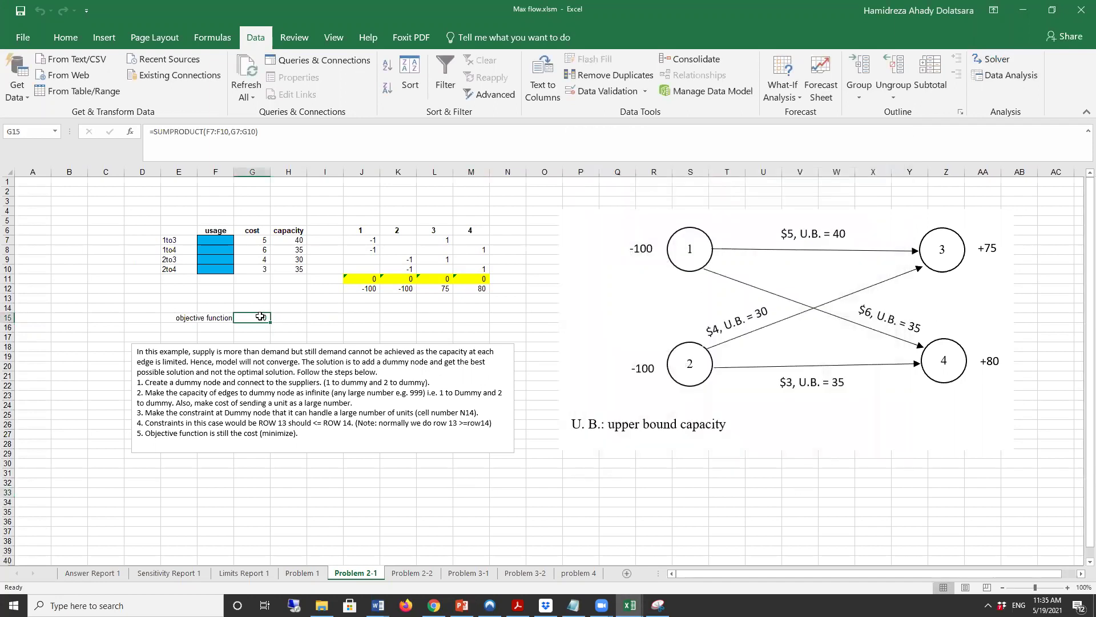
# Recheck the objective formula in G15 and run Solver on Problem 2-1, minimizing G15 by changing F7:F10 under the existing constraints.
pyautogui.doubleClick(260, 317)
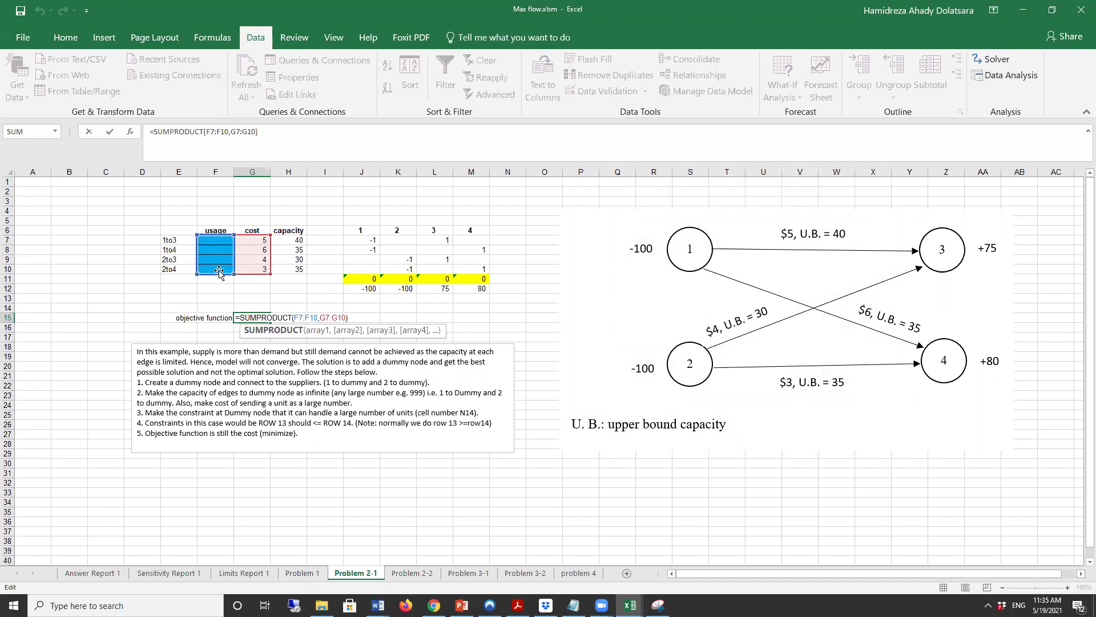
pyautogui.press('Escape')
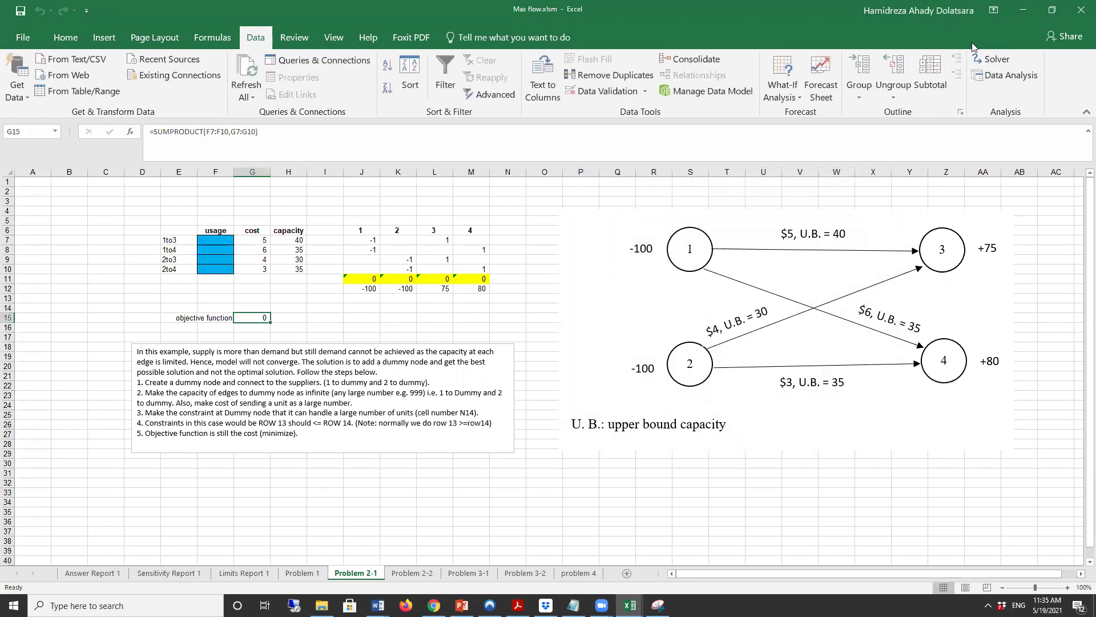
pyautogui.click(990, 60)
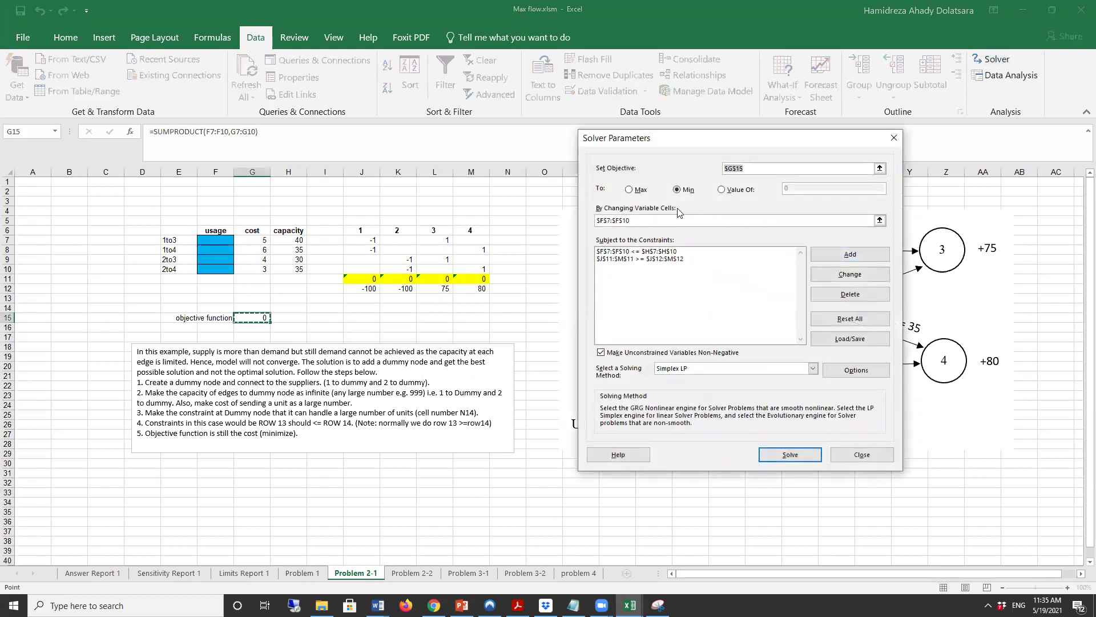
pyautogui.click(640, 221)
pyautogui.moveTo(700, 139); pyautogui.dragTo(886, 190)
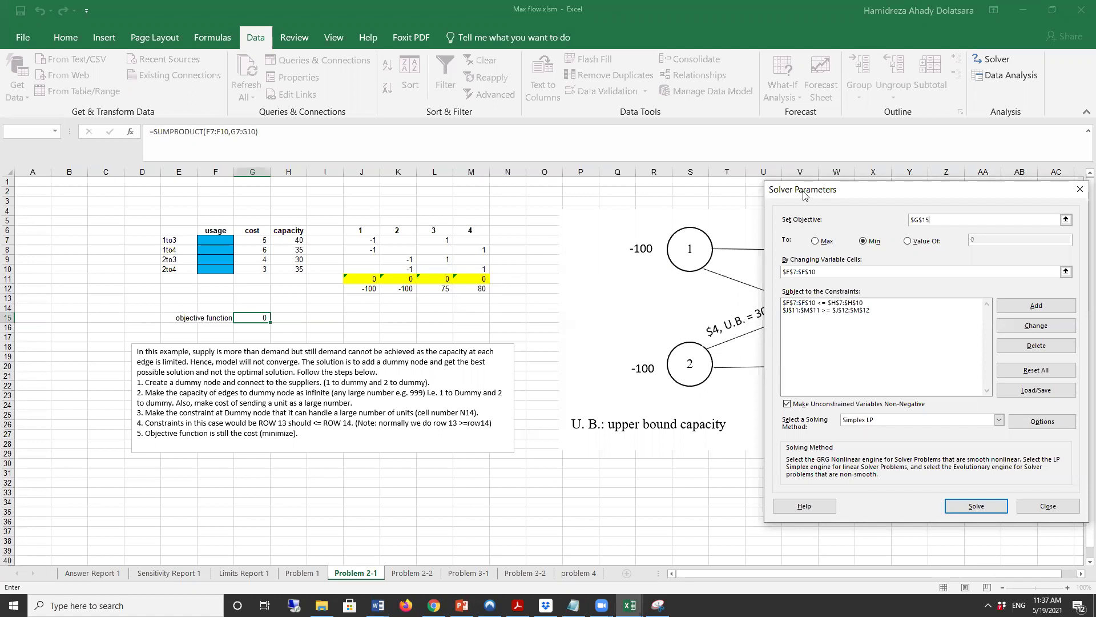
pyautogui.moveTo(804, 194); pyautogui.dragTo(593, 187)
pyautogui.click(764, 495)
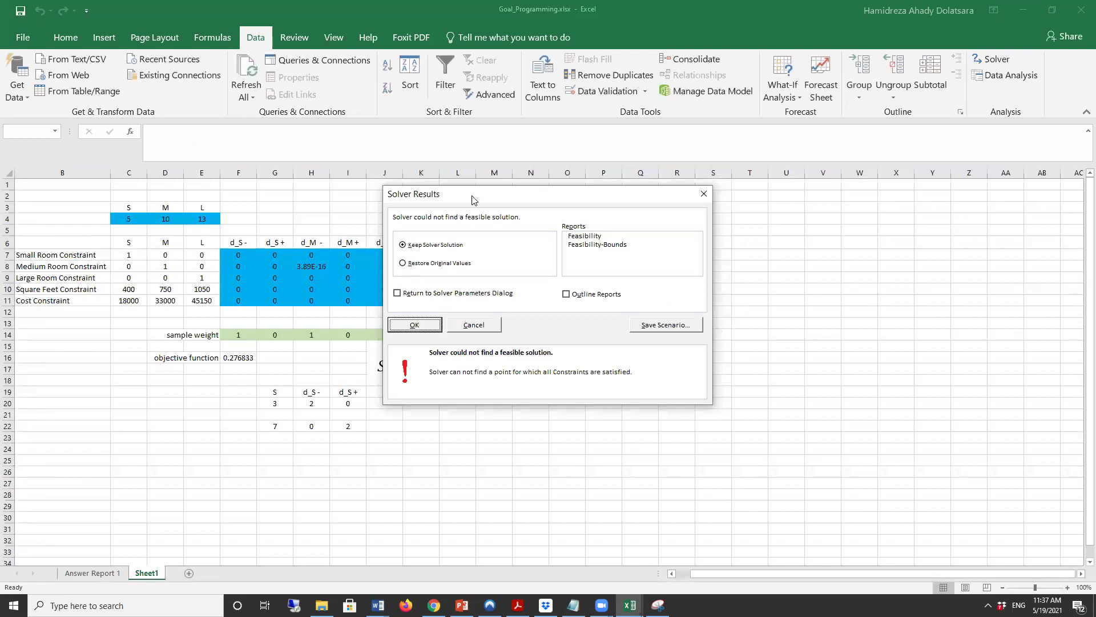
# Check the Solver outcome against the usage values on Problem 2-1, cancel the Solver results and return to the Max flow workbook.
pyautogui.moveTo(473, 198); pyautogui.dragTo(594, 220)
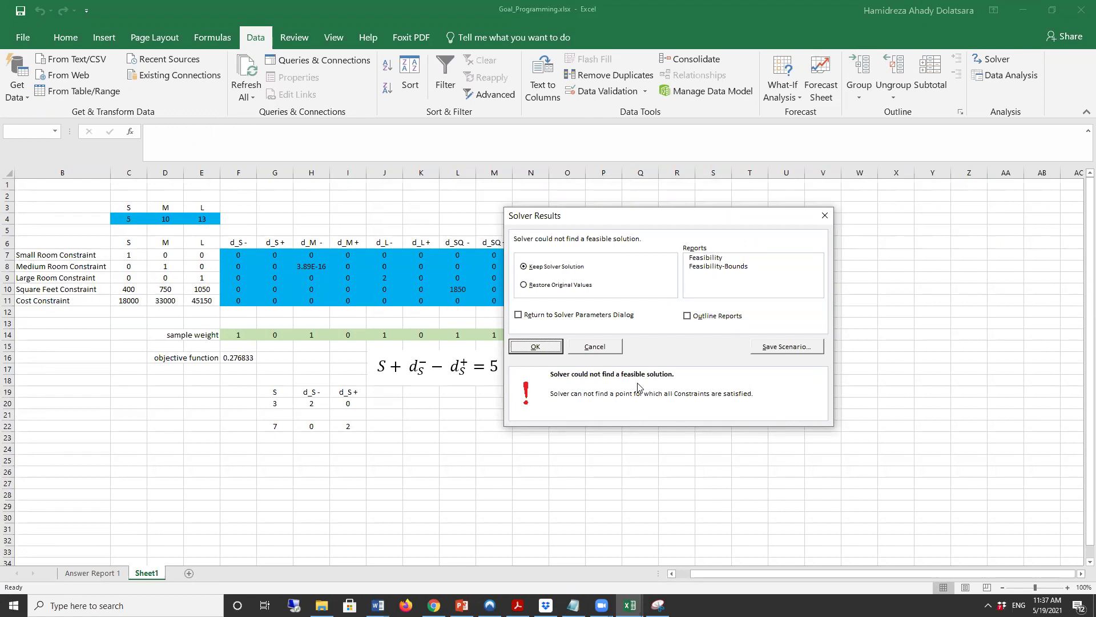
pyautogui.moveTo(638, 594)
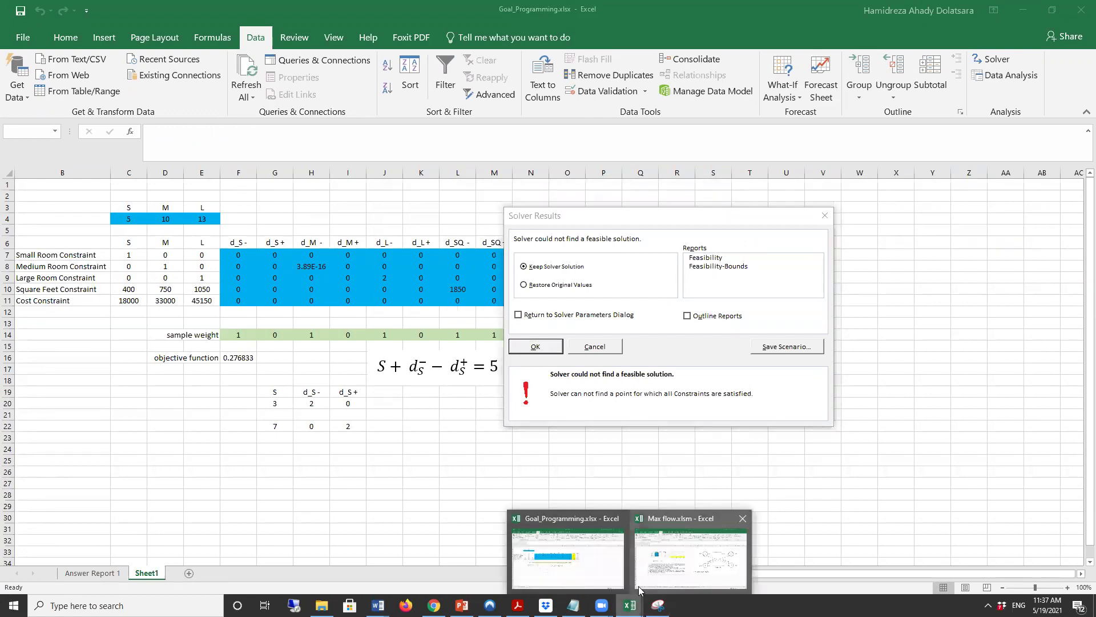
pyautogui.click(692, 571)
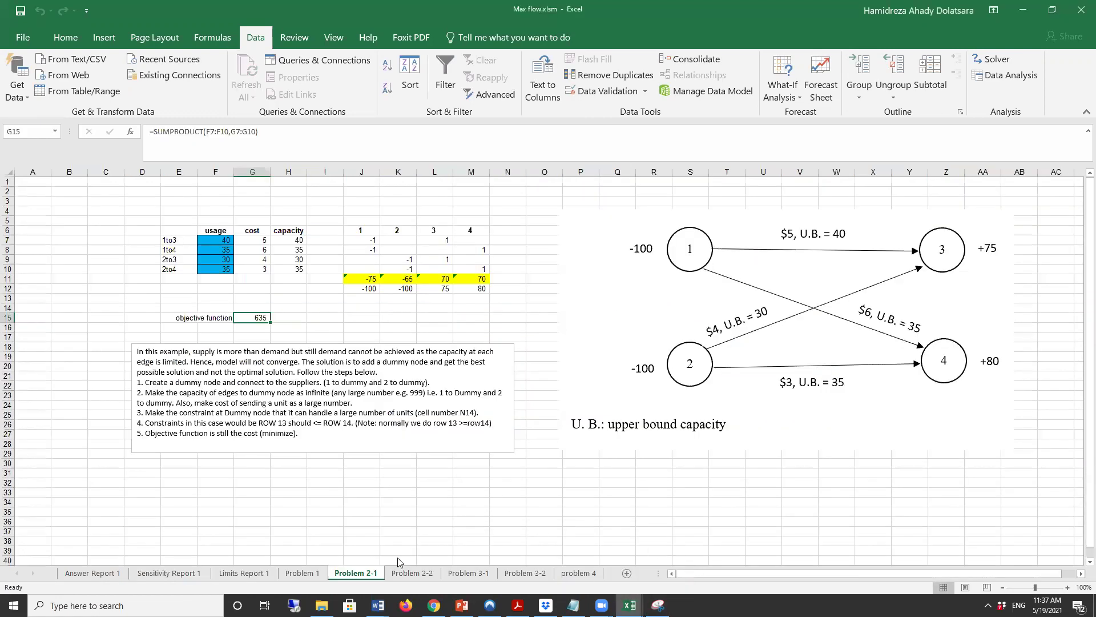
pyautogui.moveTo(630, 607)
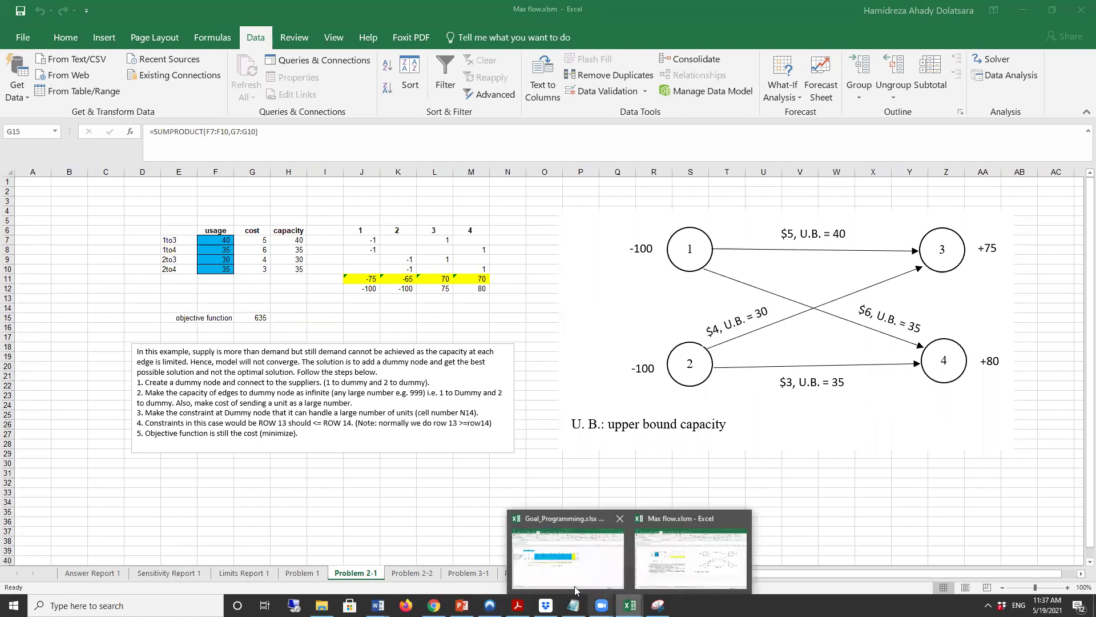
pyautogui.click(571, 548)
pyautogui.click(611, 347)
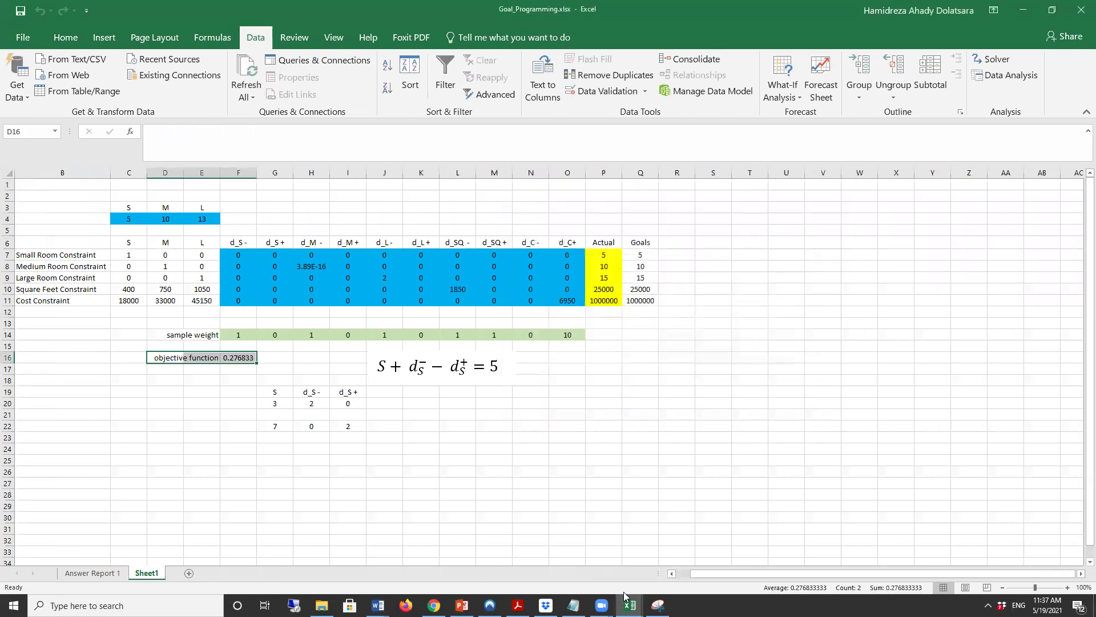
pyautogui.moveTo(630, 605)
pyautogui.click(679, 569)
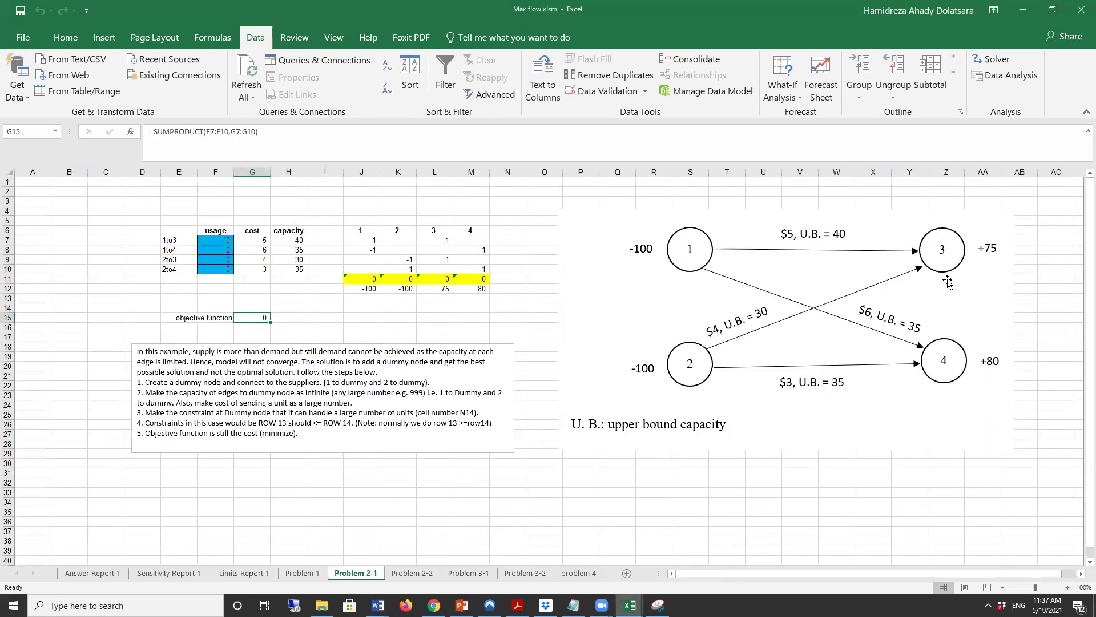
# Compare the node 3 and 4 demand cells on Problem 2-1 with the supply, demand and maximum delivery calculations in Word's Max flow.docx.
pyautogui.moveTo(498, 298); pyautogui.dragTo(429, 277)
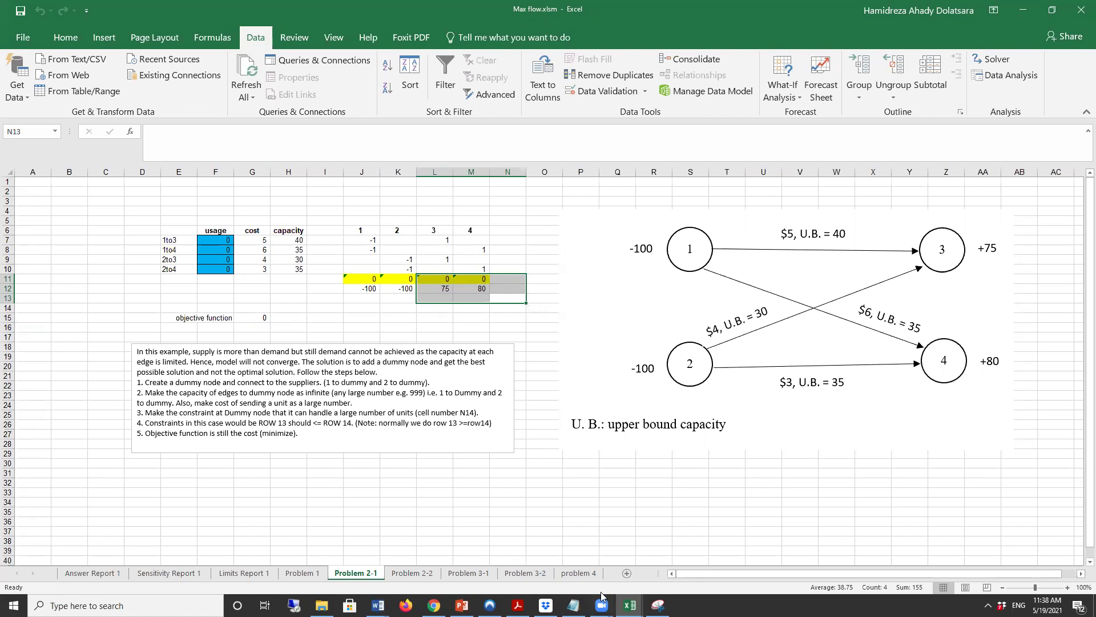
pyautogui.moveTo(378, 605)
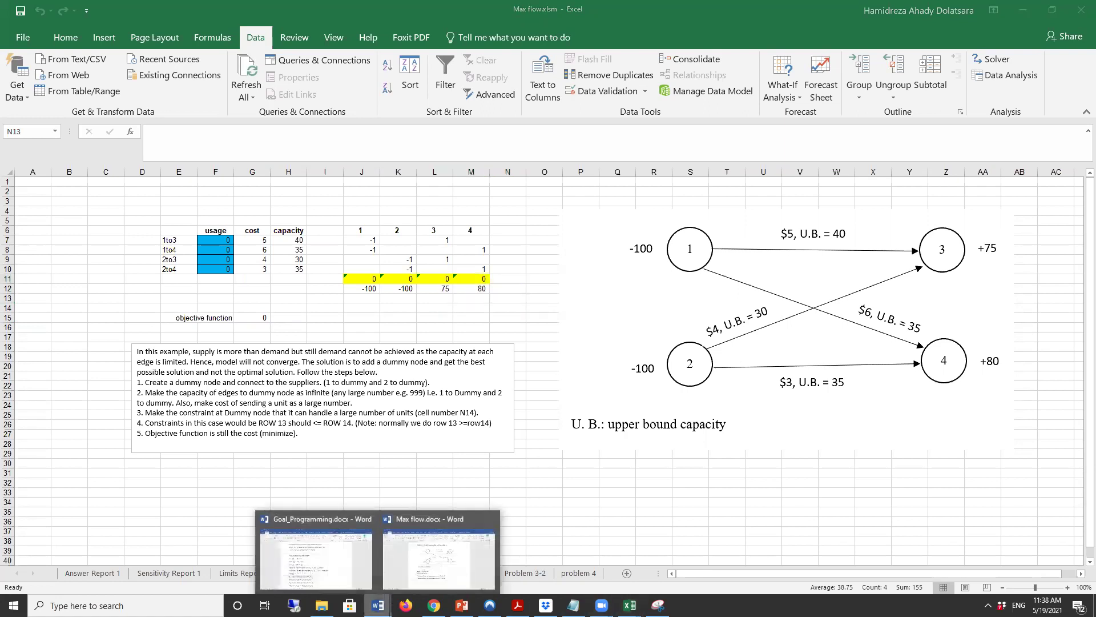
pyautogui.click(445, 565)
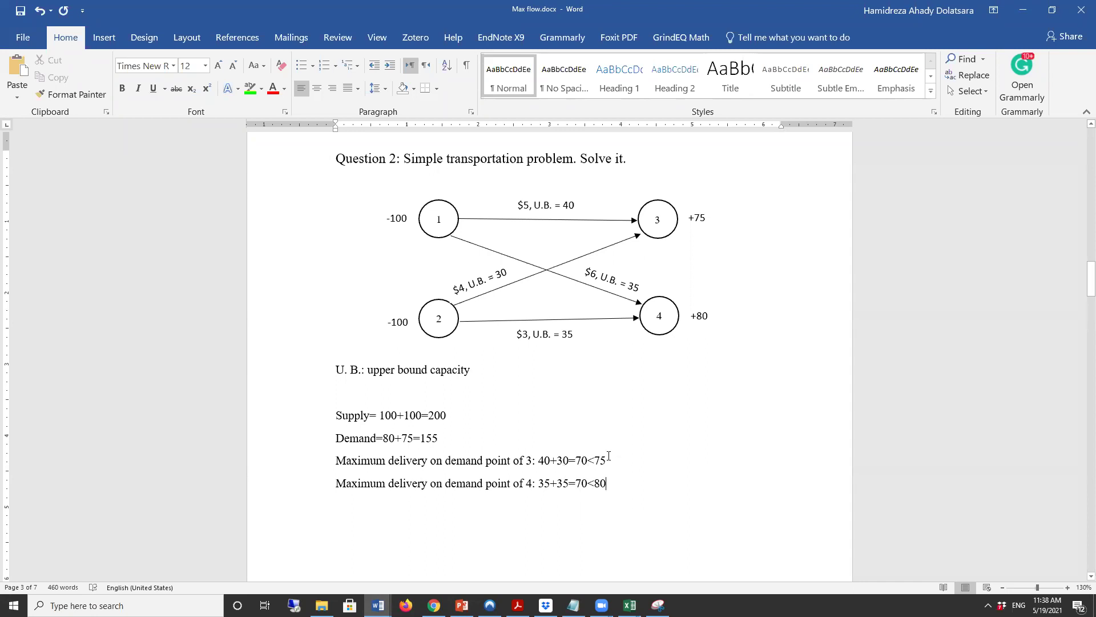
pyautogui.click(1023, 10)
pyautogui.moveTo(437, 280); pyautogui.dragTo(497, 300)
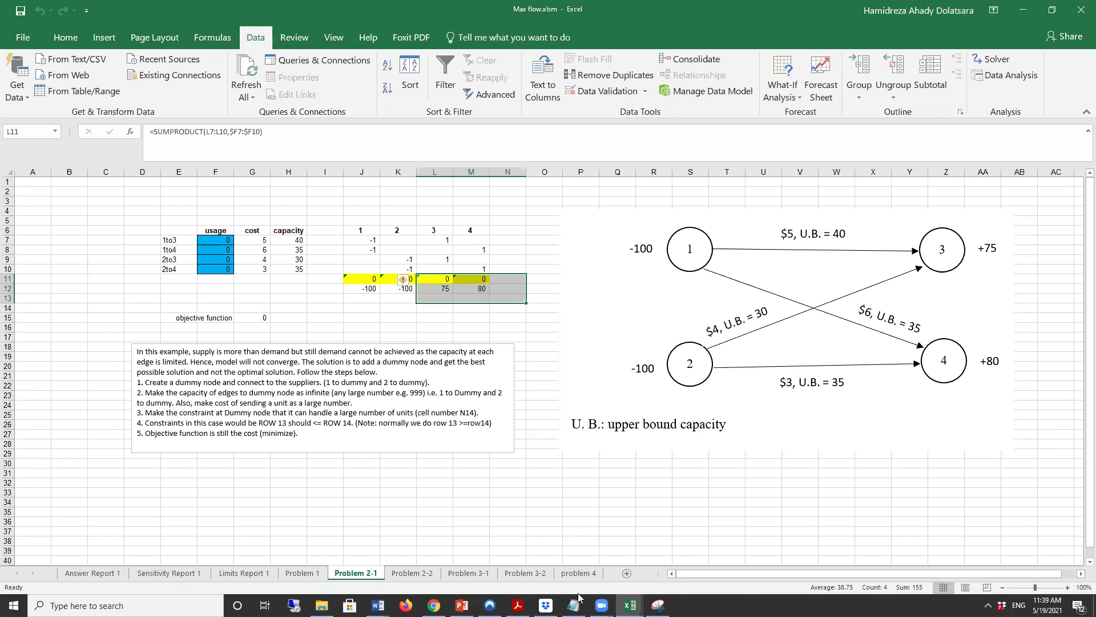
# Switch to Goal_Programming.docx in Word and review the Myrtle Beach Hotel Expansion problem from its title through the soft goals.
pyautogui.click(378, 605)
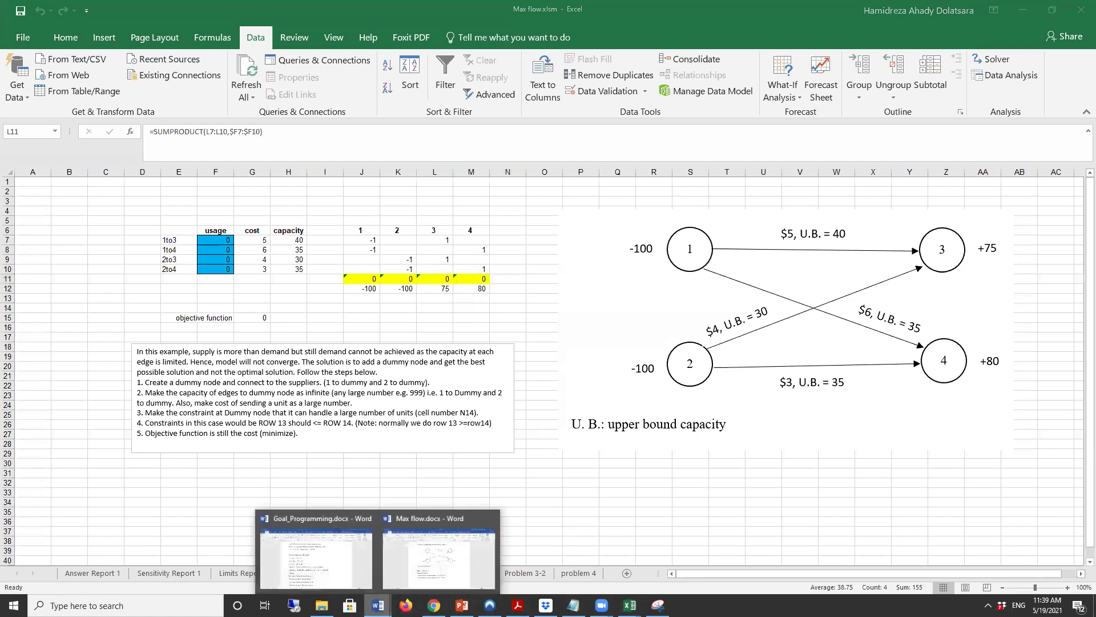
pyautogui.click(334, 576)
pyautogui.scroll(10, 470, 354)
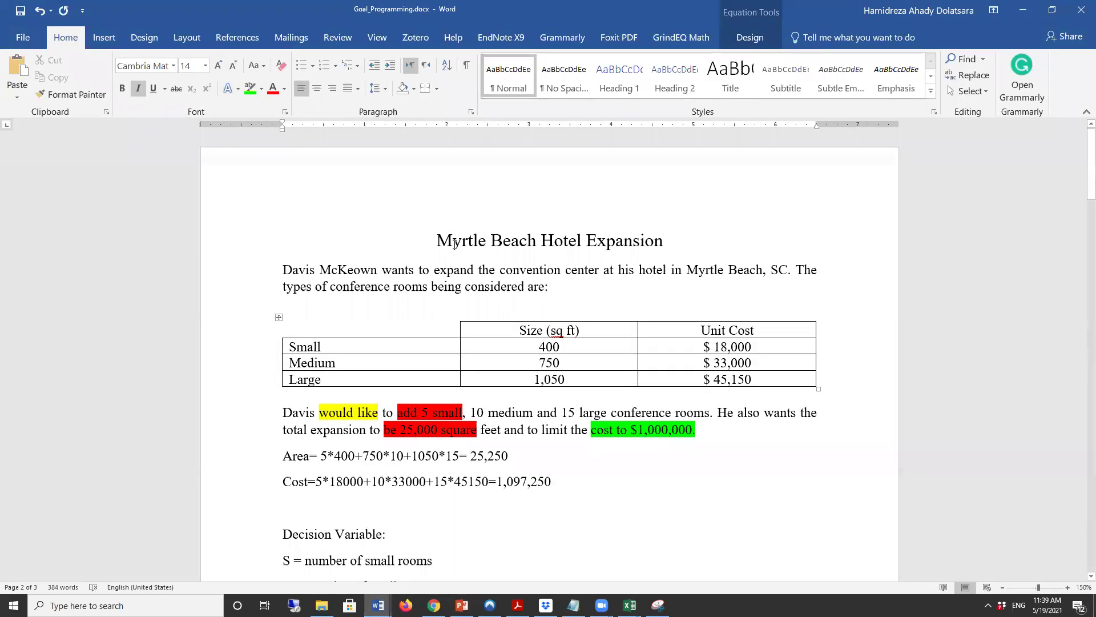
pyautogui.moveTo(455, 243); pyautogui.dragTo(618, 257)
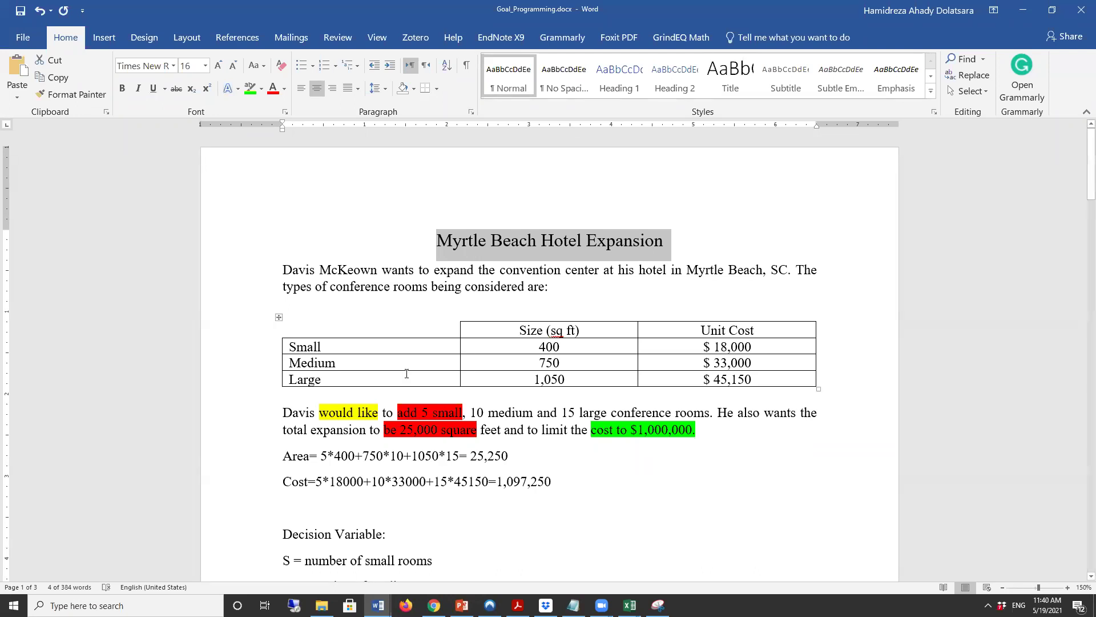
pyautogui.scroll(-12, 386, 509)
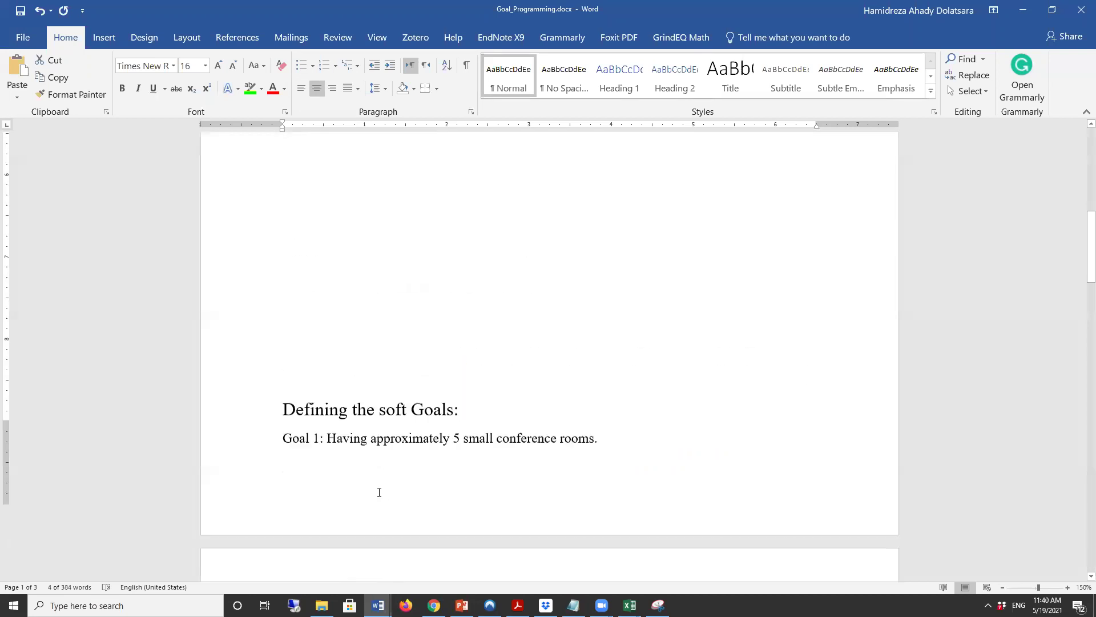
pyautogui.scroll(4, 362, 491)
pyautogui.scroll(10, 362, 492)
# Enter the LINGO file extension .lg4 in the blank space below the decision variables of the hotel expansion problem.
pyautogui.click(351, 445)
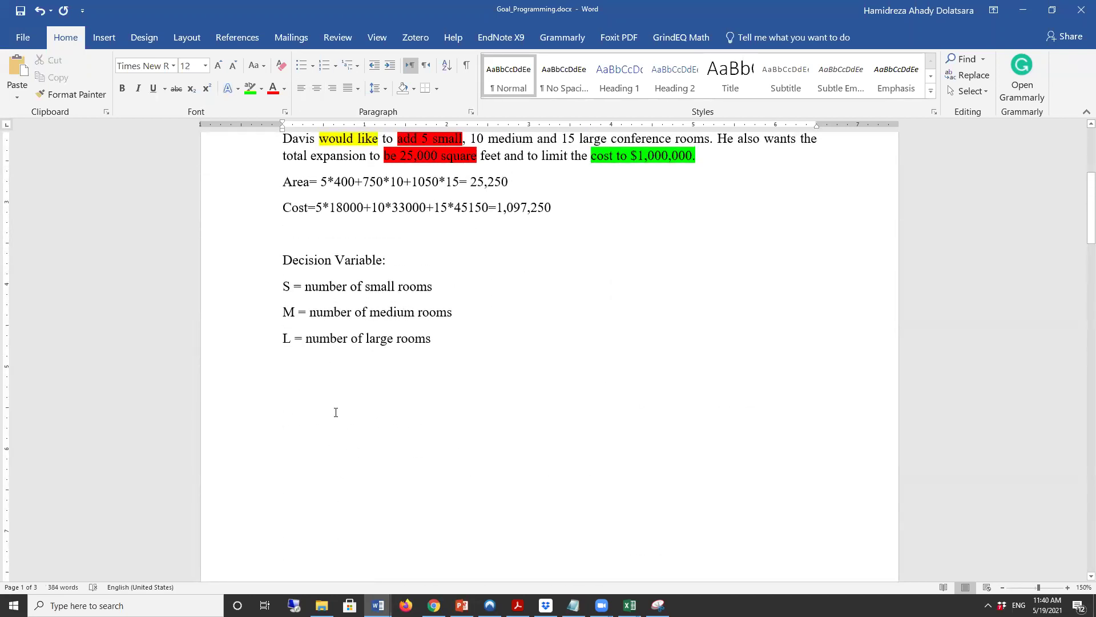
pyautogui.write('8.lg')
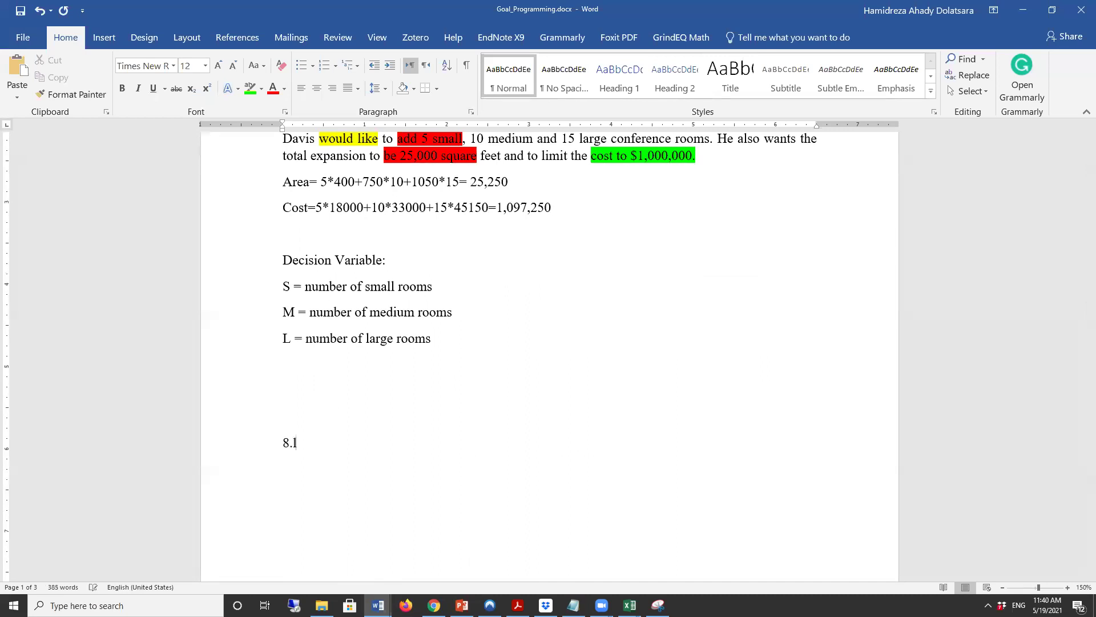
pyautogui.press('BackSpace')
pyautogui.press('BackSpace')
pyautogui.press('BackSpace')
pyautogui.press('BackSpace')
pyautogui.write('.lg4')
# Open the Clark-Alum.lg4 model from the Week 12 - More LP Applications folder in Lingo.
pyautogui.scroll(5, 371, 314)
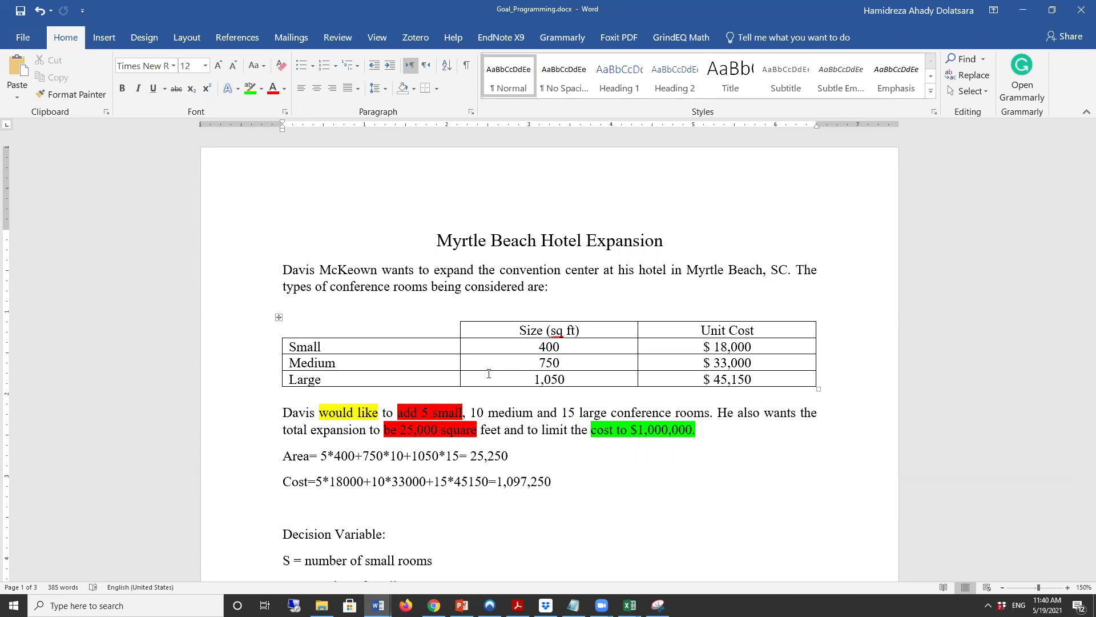
pyautogui.click(321, 606)
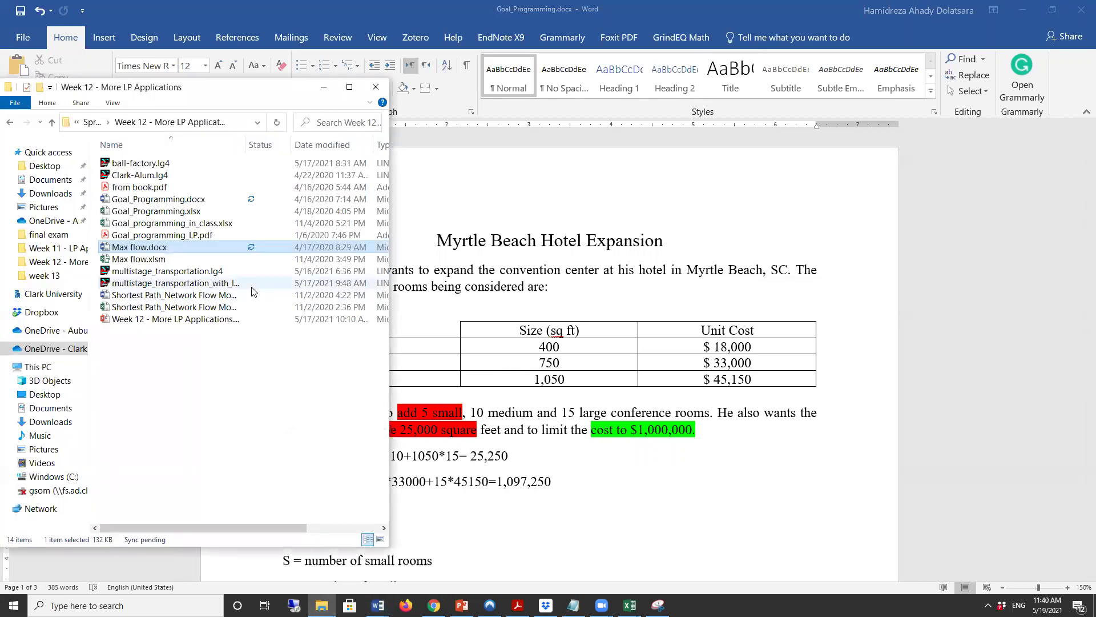
pyautogui.click(157, 175)
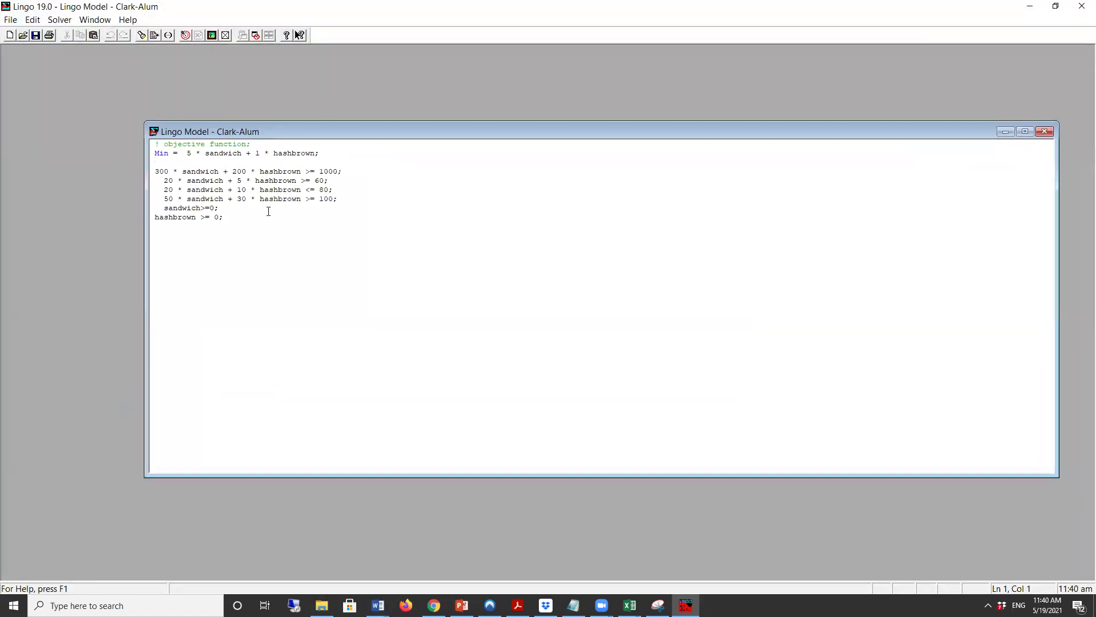
# Highlight the Clark-Alum model's objective function and constraints to examine how they are written, and clear the selection.
pyautogui.moveTo(262, 227); pyautogui.dragTo(157, 142)
pyautogui.click(289, 247)
pyautogui.hotkey('shift', 'Up')
pyautogui.hotkey('shift', 'Up')
pyautogui.hotkey('shift', 'Up')
pyautogui.hotkey('shift', 'Up')
pyautogui.hotkey('shift', 'Up')
pyautogui.hotkey('shift', 'Up')
pyautogui.hotkey('shift', 'Up')
pyautogui.hotkey('shift', 'Up')
pyautogui.hotkey('shift', 'Up')
pyautogui.hotkey('shift', 'Up')
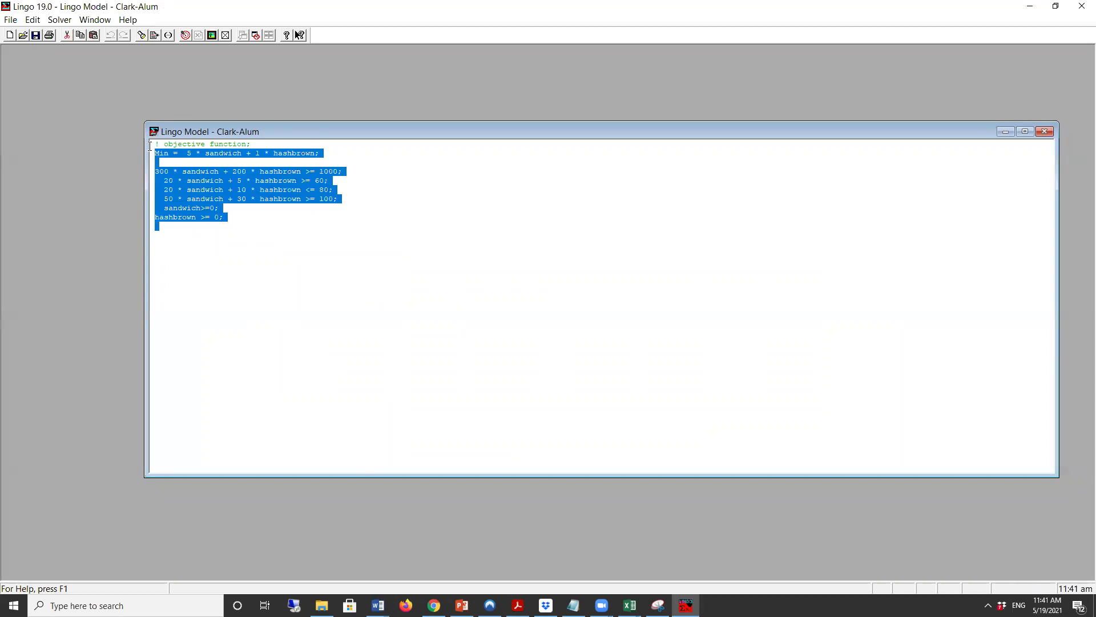
pyautogui.click(556, 307)
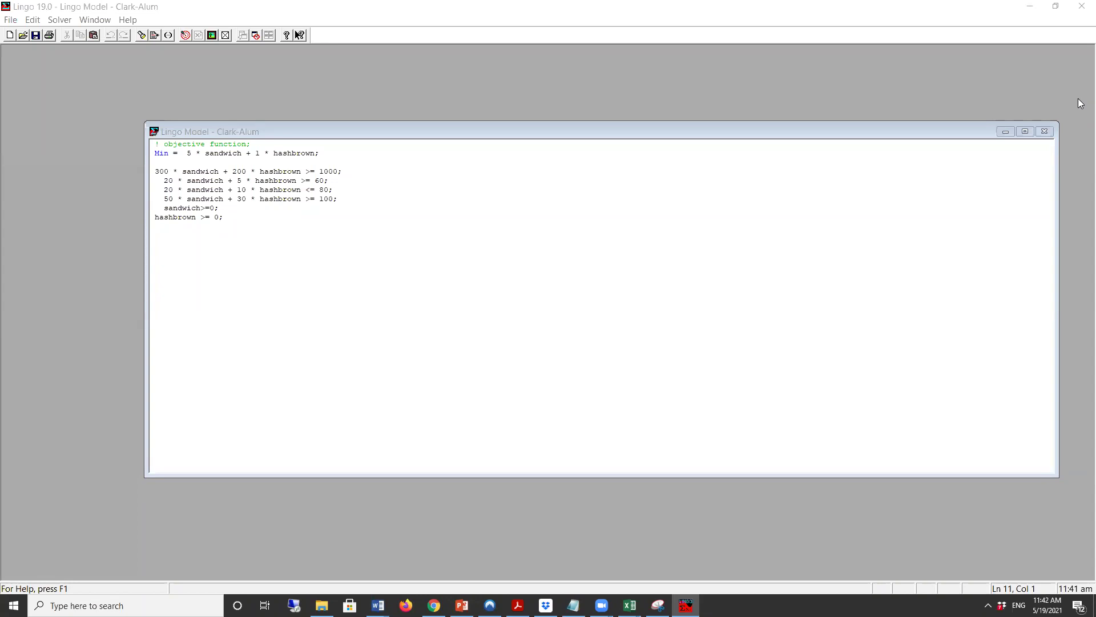
# Switch to the Moodle course page in Chrome, open the week 10 class materials folder and highlight More concepts.docx.
pyautogui.click(434, 605)
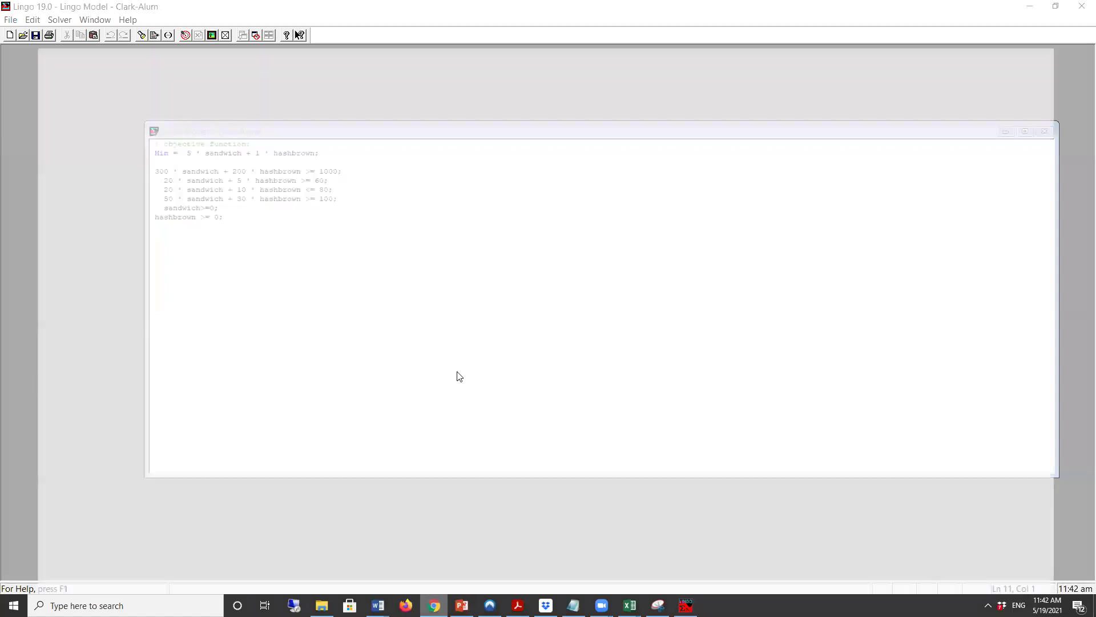
pyautogui.scroll(20, 434, 194)
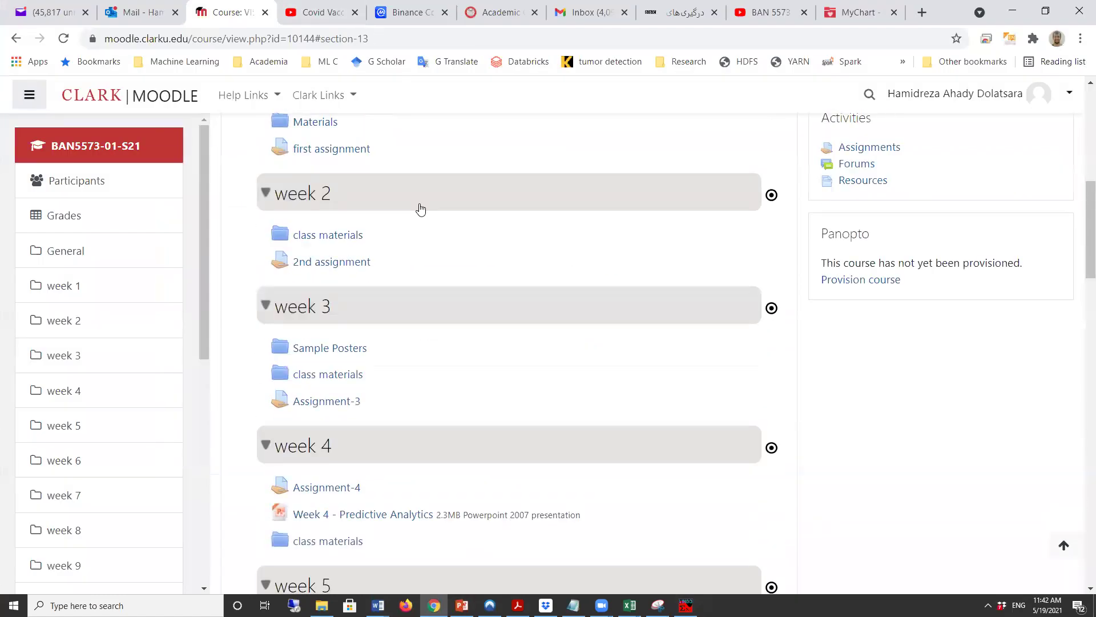
pyautogui.scroll(-6, 419, 206)
pyautogui.scroll(-6, 420, 210)
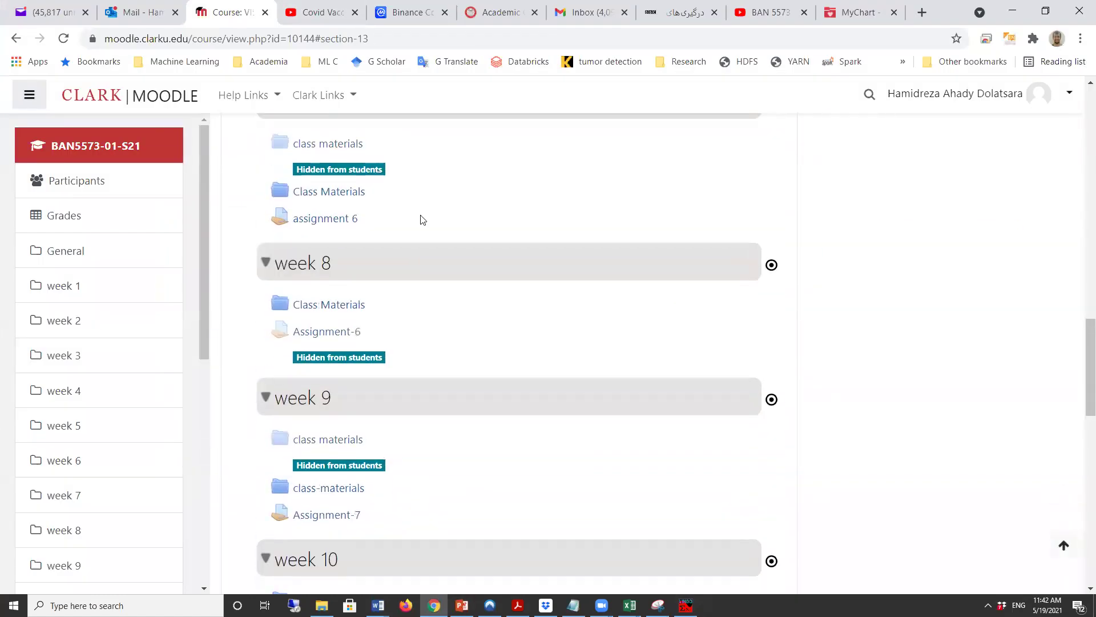
pyautogui.scroll(-4, 382, 412)
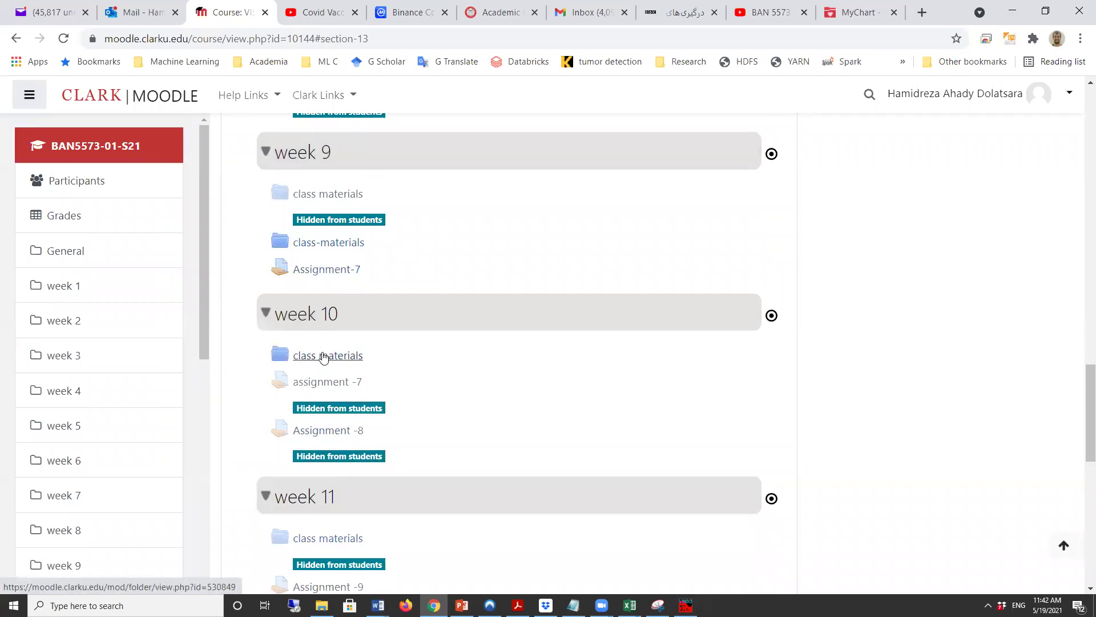
pyautogui.click(322, 357)
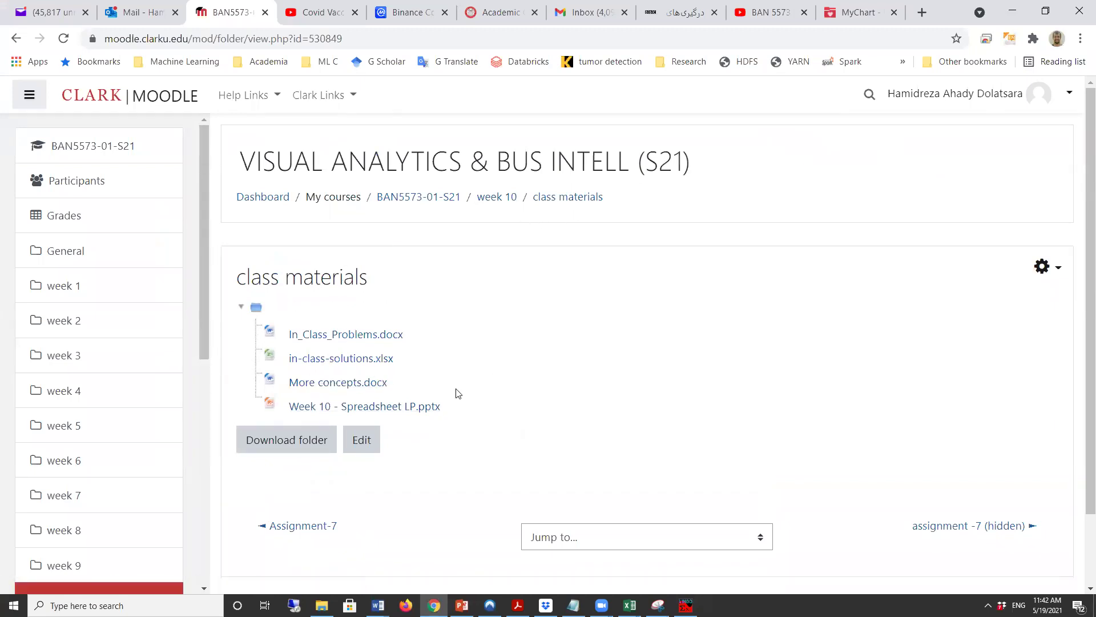
pyautogui.moveTo(440, 384); pyautogui.dragTo(284, 384)
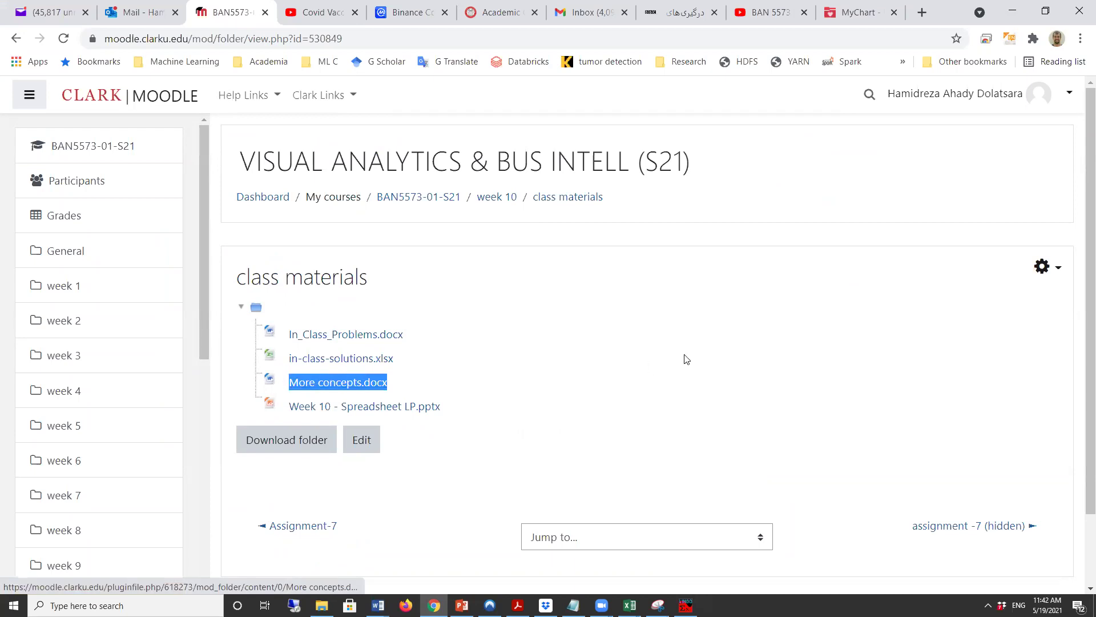